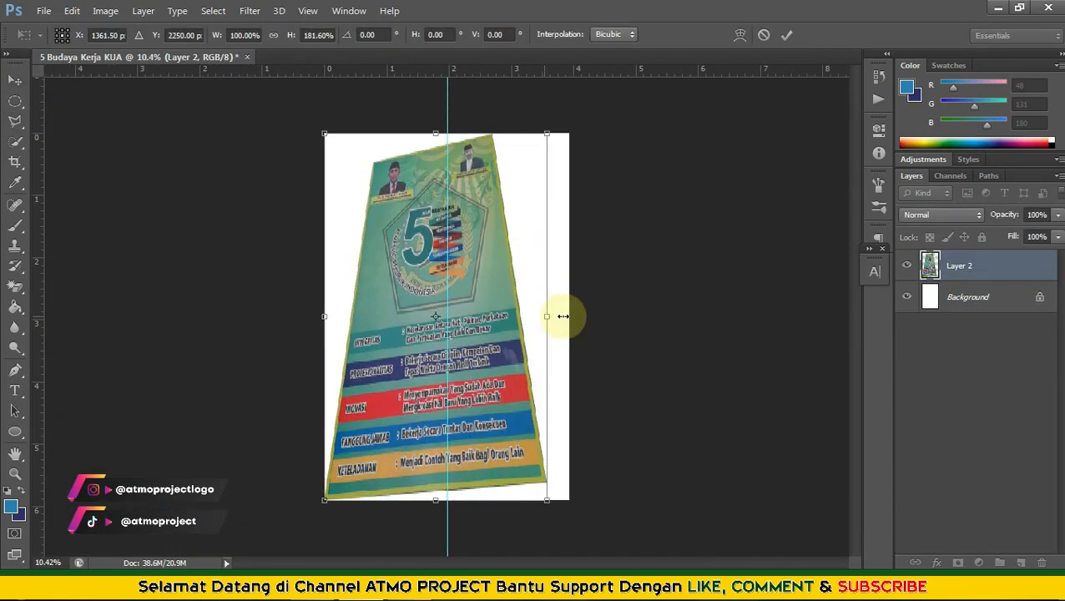
- Distort the poster photo's upper corners outward until its straightened edges fill the upper part of the canvas
left_click_drag(570, 133, 649, 131)
left_click_drag(324, 133, 205, 62)
key("Return")
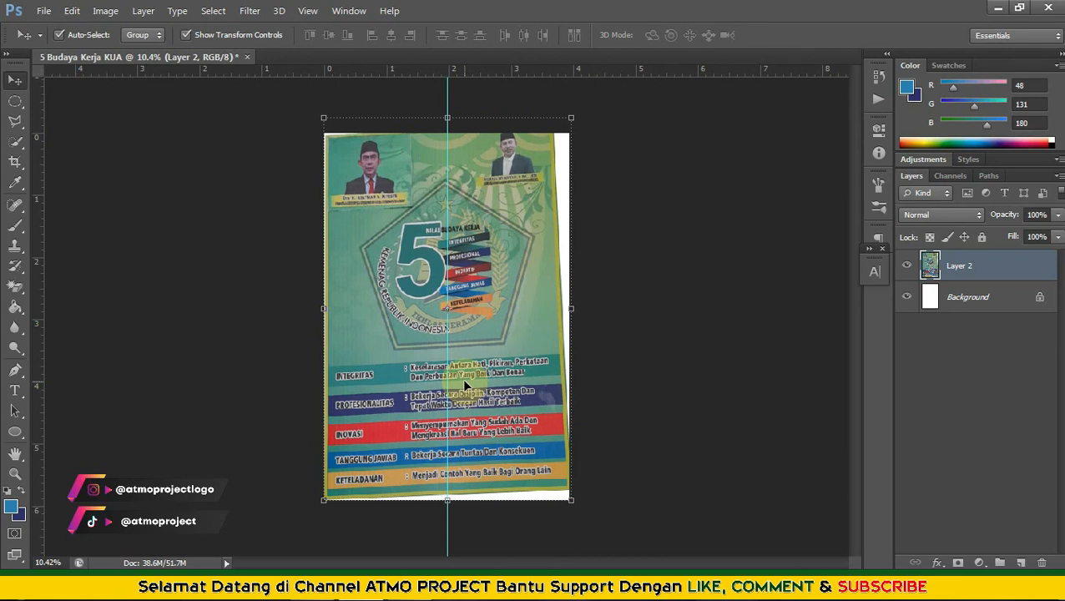
scroll(584, 159, "up", 6)
left_click_drag(595, 172, 633, 202)
left_click_drag(124, 171, 121, 165)
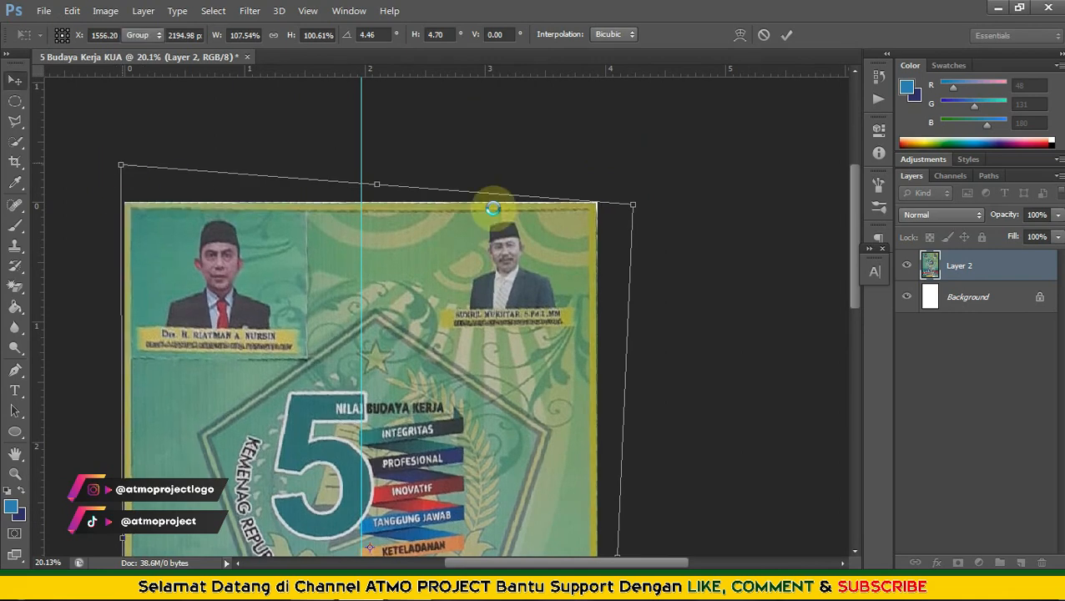
key("Return")
- Adjust the photo's lower-right corner so its lower edge lines up with the canvas
scroll(384, 158, "down", 5)
scroll(382, 199, "up", 5)
left_click_drag(543, 440, 528, 409)
key("Return")
key("ctrl+0")
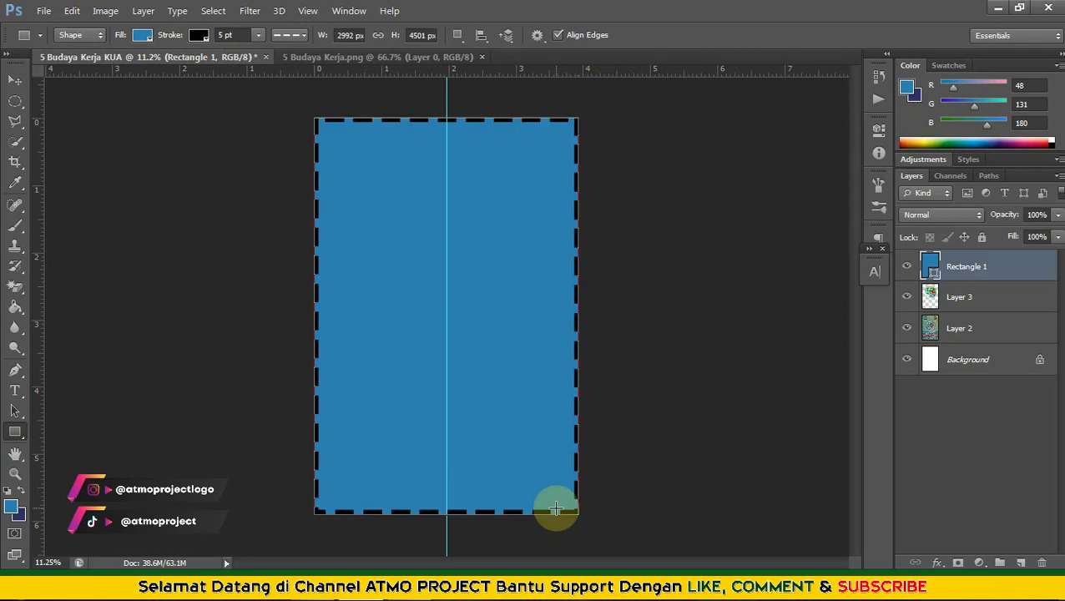
- Change the large page-sized rectangle into an unfilled frame with a solid yellow stroke
left_click(142, 35)
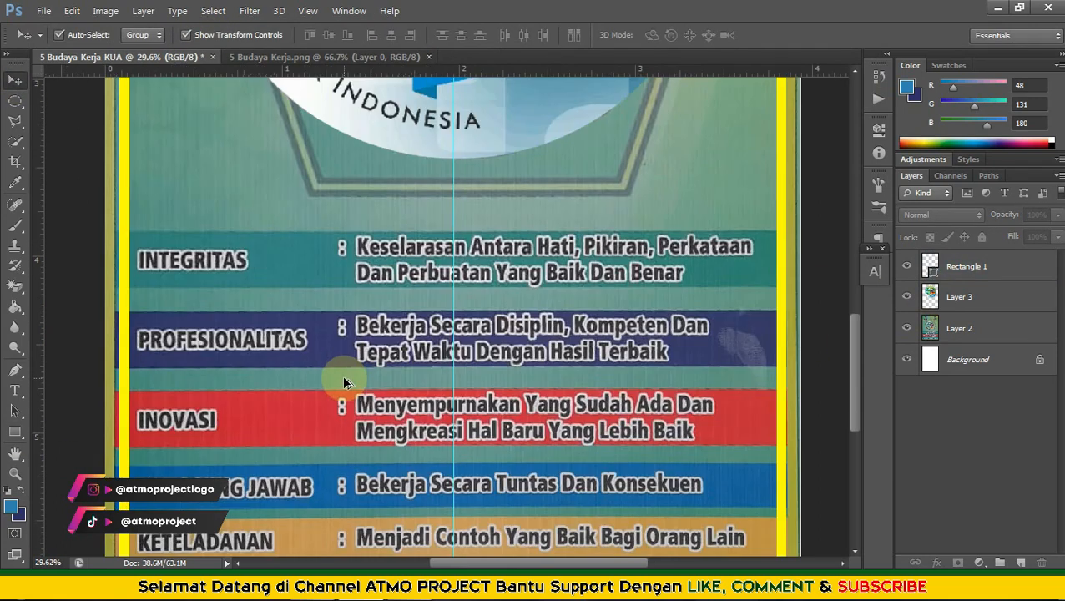
- Draw a rectangular band over the INTEGRITAS row and choose teal #2bb9b7 for it
key("u")
left_click_drag(127, 230, 748, 289)
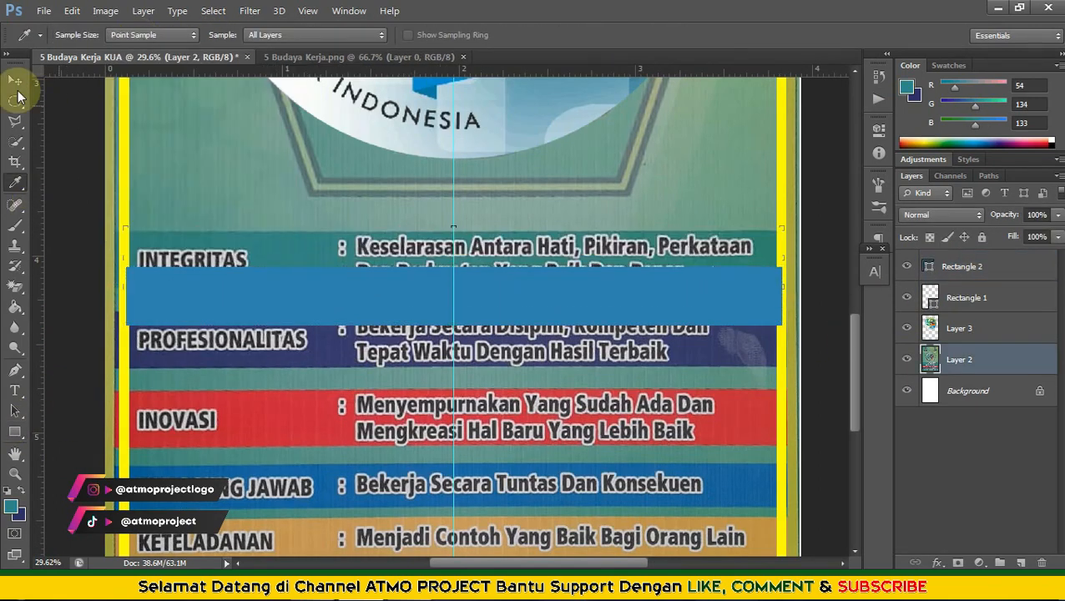
left_click_drag(262, 223, 262, 256)
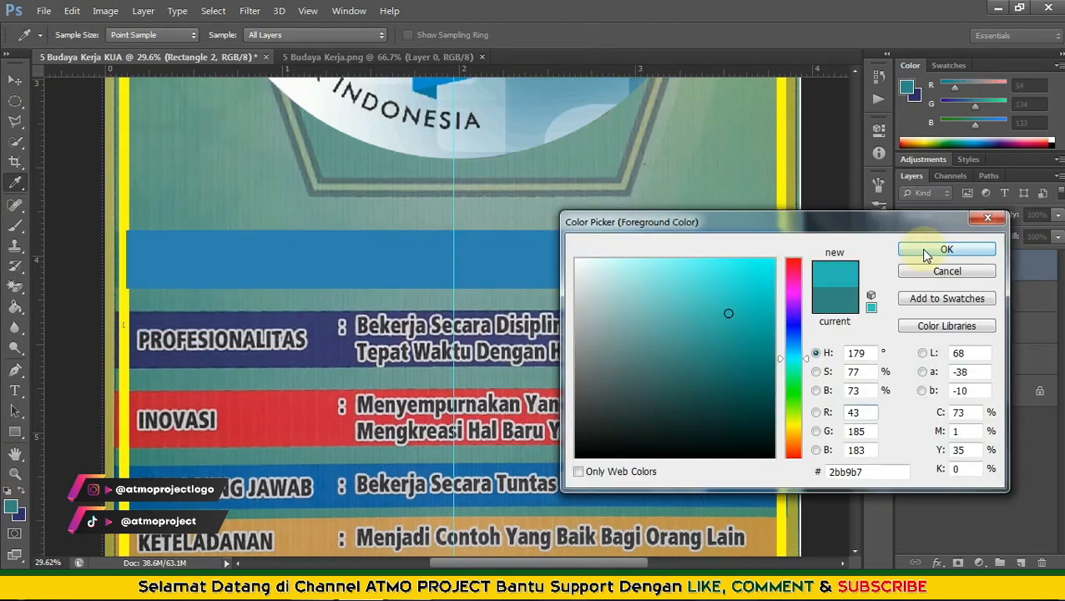
left_click(931, 248)
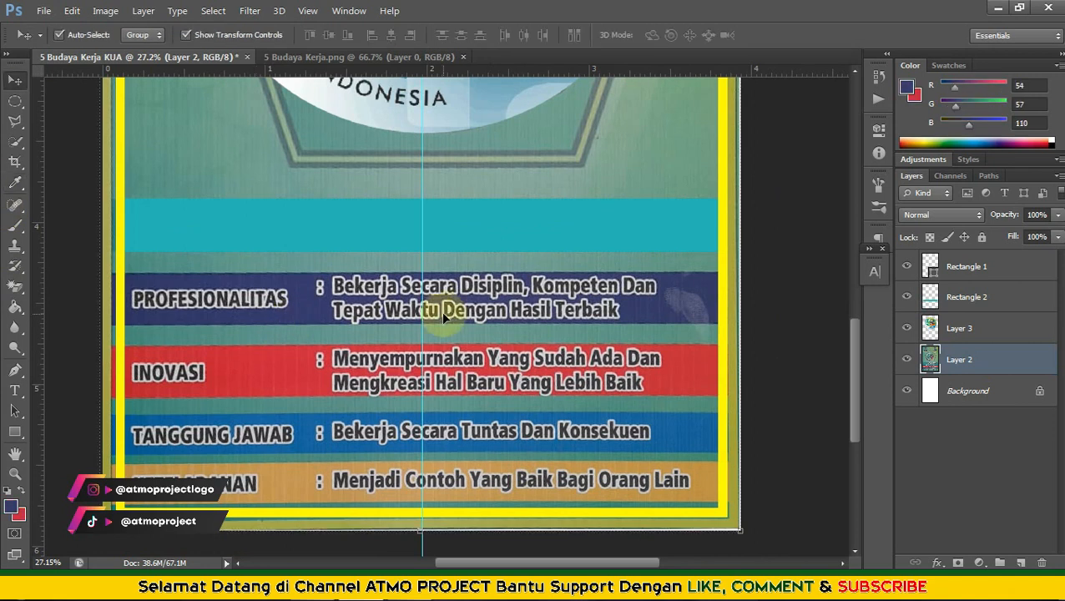
- Duplicate the teal band over the PROFESIONALITAS row in blue and over the INOVASI row in red
left_click_drag(445, 225, 560, 305)
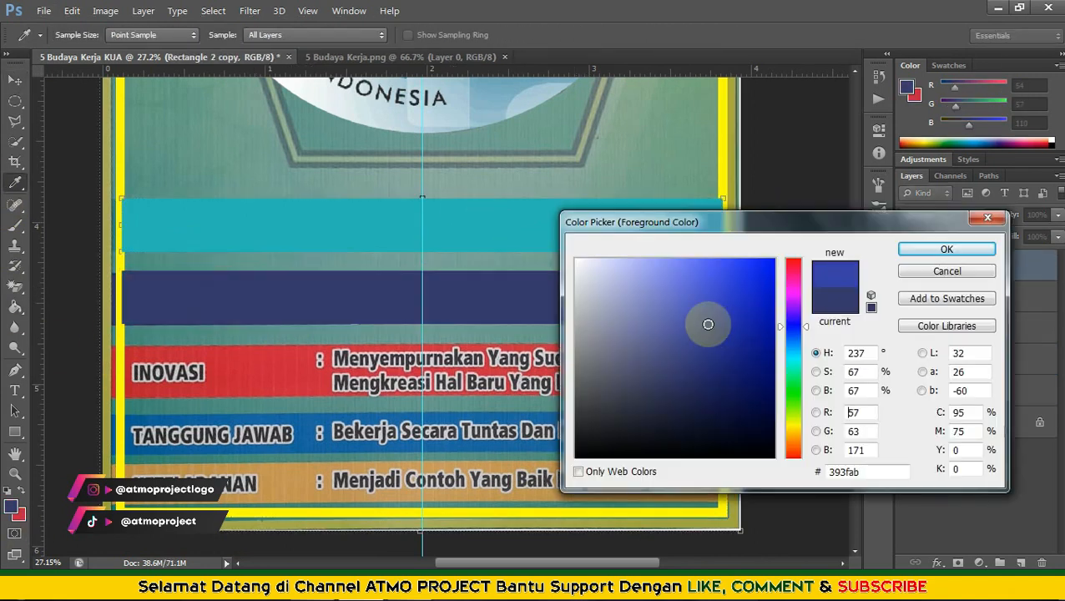
left_click(946, 247)
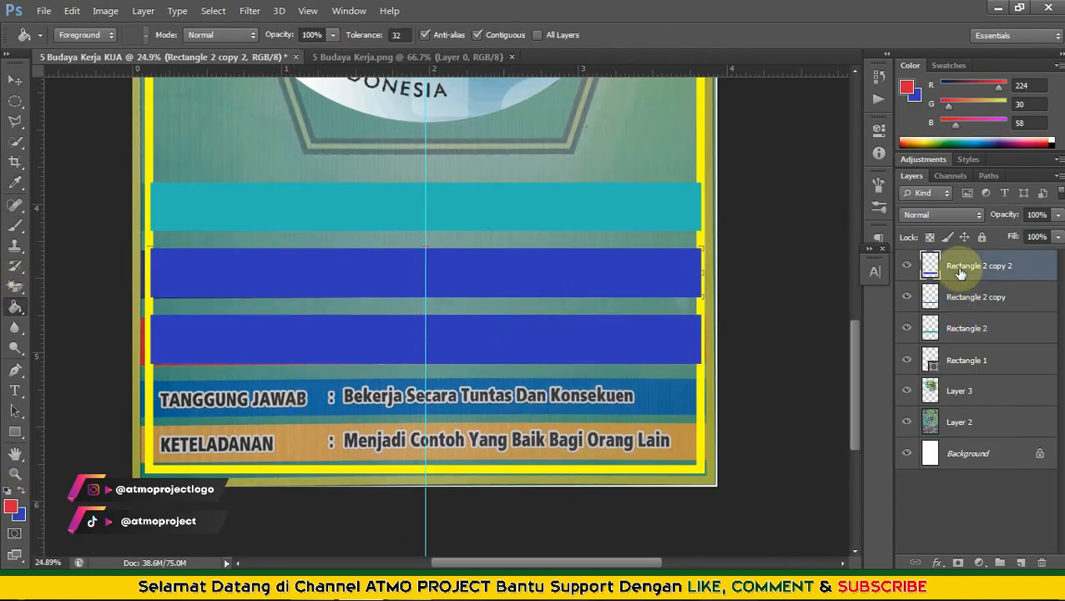
- Sample the blue of the TANGGUNG JAWAB row and the orange of the KETELADANAN row as the two working colors
left_click(340, 381)
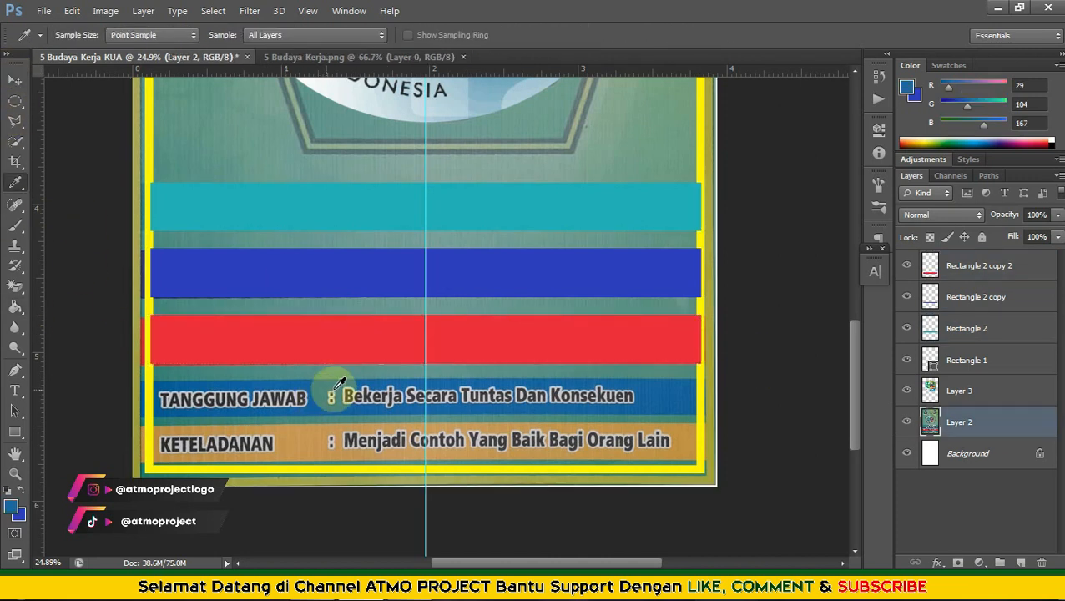
left_click(296, 440)
left_click(25, 516)
- Duplicate the blue and red bands together and move the copies down over the last two rows
key("v")
left_click(463, 211)
left_click(372, 295)
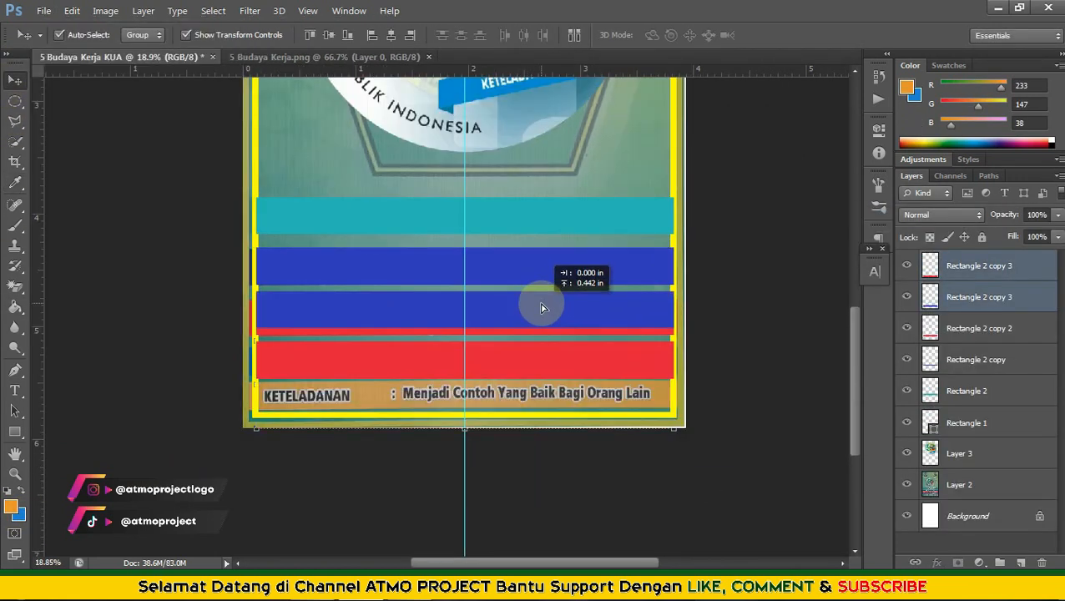
left_click_drag(542, 305, 551, 321)
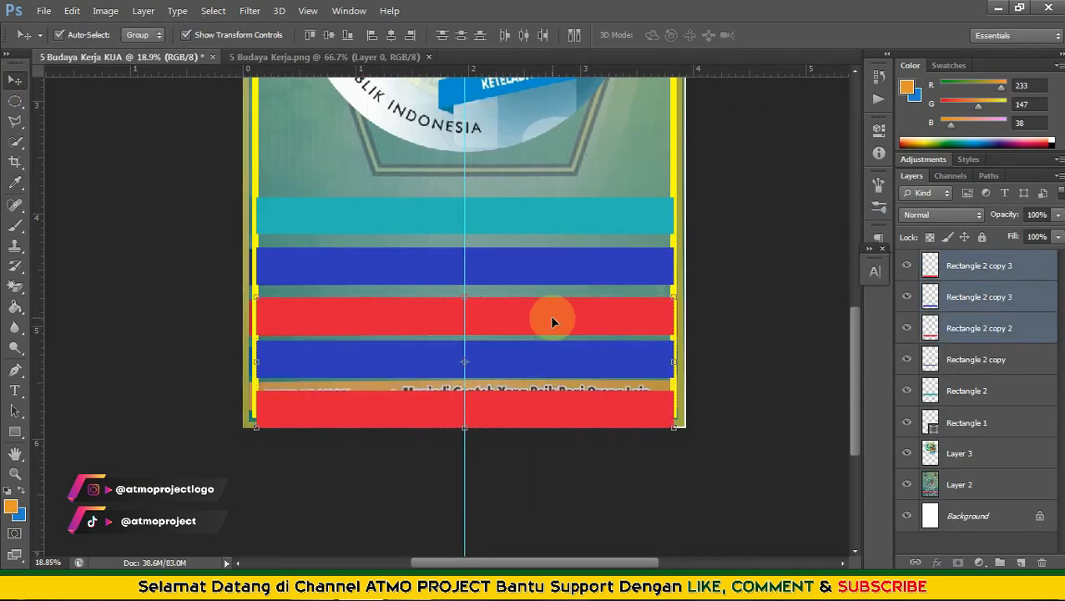
- Hide the poster photo and reposition the individual color bands so the five are evenly spaced
left_click(906, 484)
left_click(623, 398)
left_click(616, 356)
left_click(607, 226)
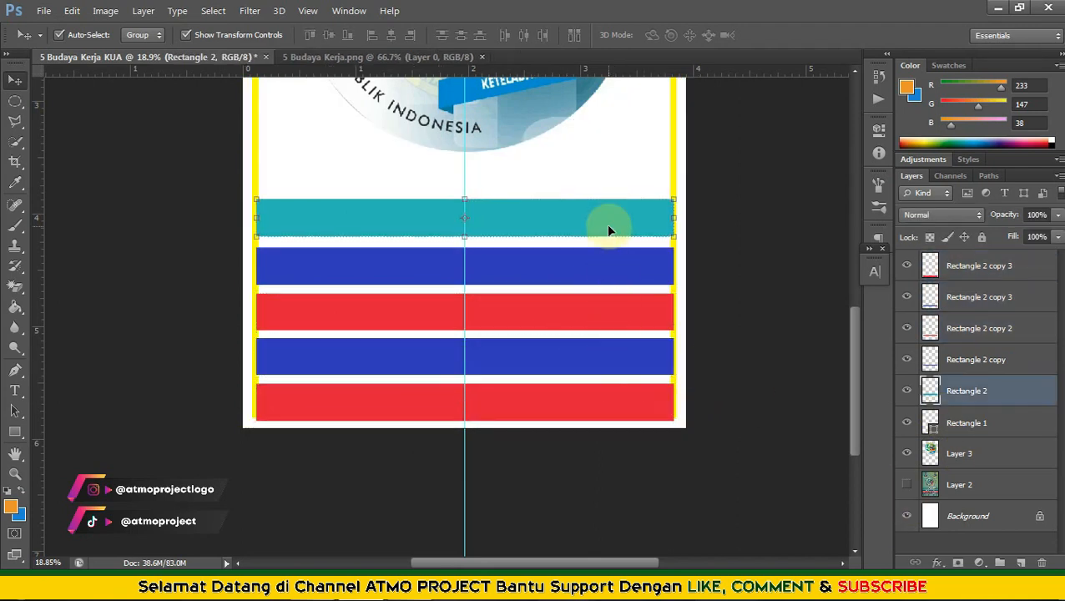
- Fill the fourth band with the lighter blue and the fifth band with orange
left_click(370, 357)
left_click(15, 308)
left_click(266, 357)
left_click(15, 80)
left_click(334, 402)
left_click(17, 306)
left_click(334, 402)
- Move the five color bands and the circular logo slightly up within the yellow frame
scroll(312, 348, "down", 4)
scroll(538, 534, "up", 5)
left_click(551, 494)
left_click(559, 411, "shift")
scroll(517, 356, "down", 4)
left_click_drag(449, 274, 449, 254)
scroll(451, 255, "down", 2)
left_click(1000, 458)
left_click(716, 411)
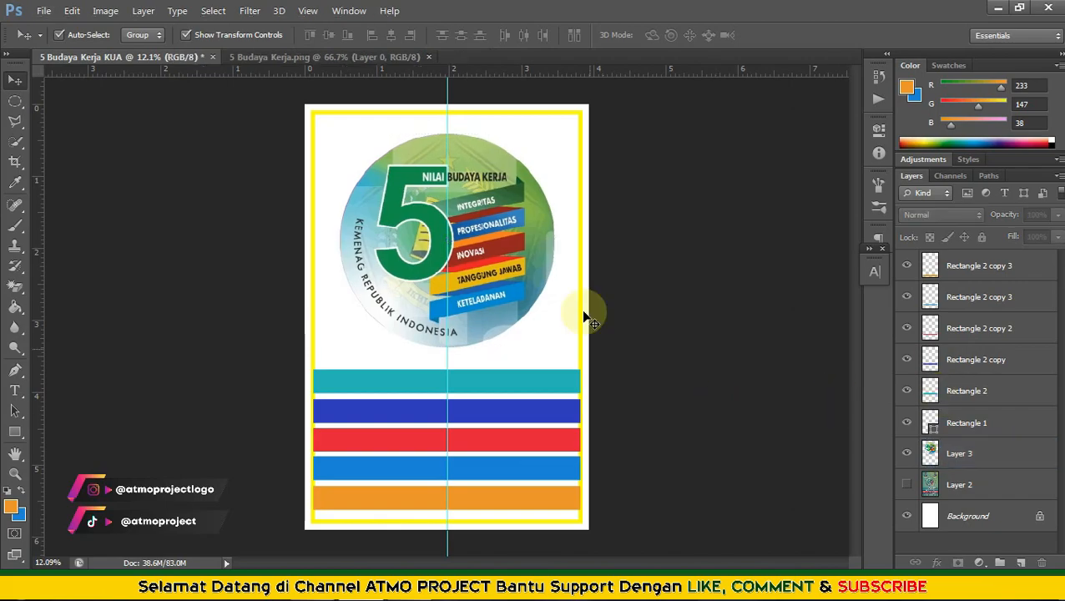
- Show the poster photo again and bring its layer to the front of the stack
left_click(907, 484)
left_click(945, 488)
key("ctrl+bracketright")
key("ctrl+bracketright")
key("ctrl+bracketright")
key("ctrl+bracketright")
key("ctrl+bracketright")
key("ctrl+bracketright")
key("ctrl+bracketright")
left_click(693, 292)
- Open the image "abstract green victor background wallpaper_1461668" from the Background folder
left_click(43, 11)
left_click(75, 45)
double_click(131, 104)
scroll(749, 383, "down", 8)
scroll(748, 378, "down", 15)
left_click(872, 113)
scroll(751, 265, "down", 5)
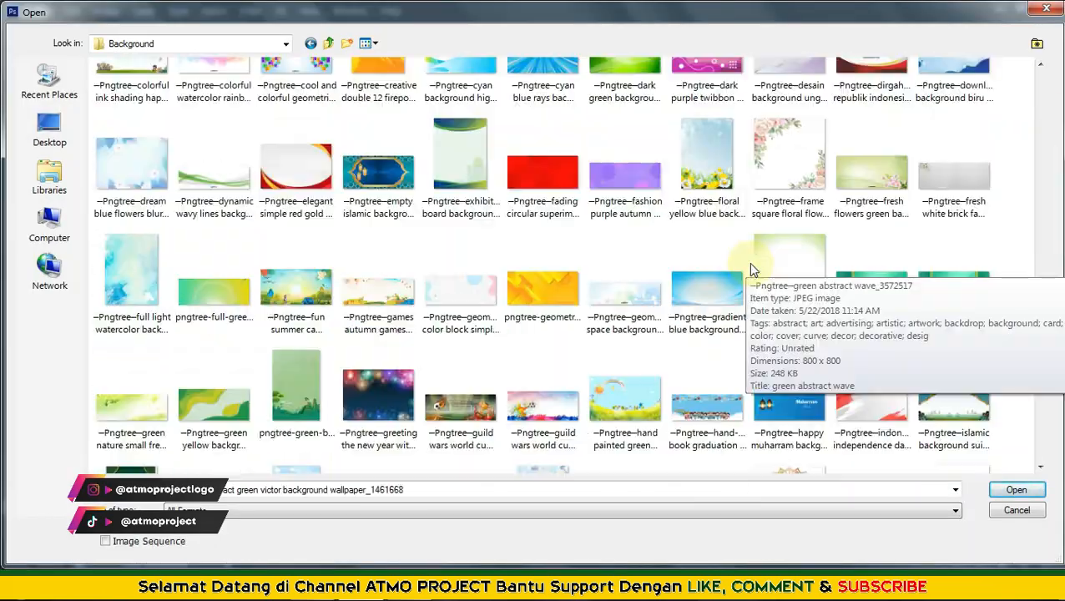
scroll(749, 265, "down", 10)
key("Return")
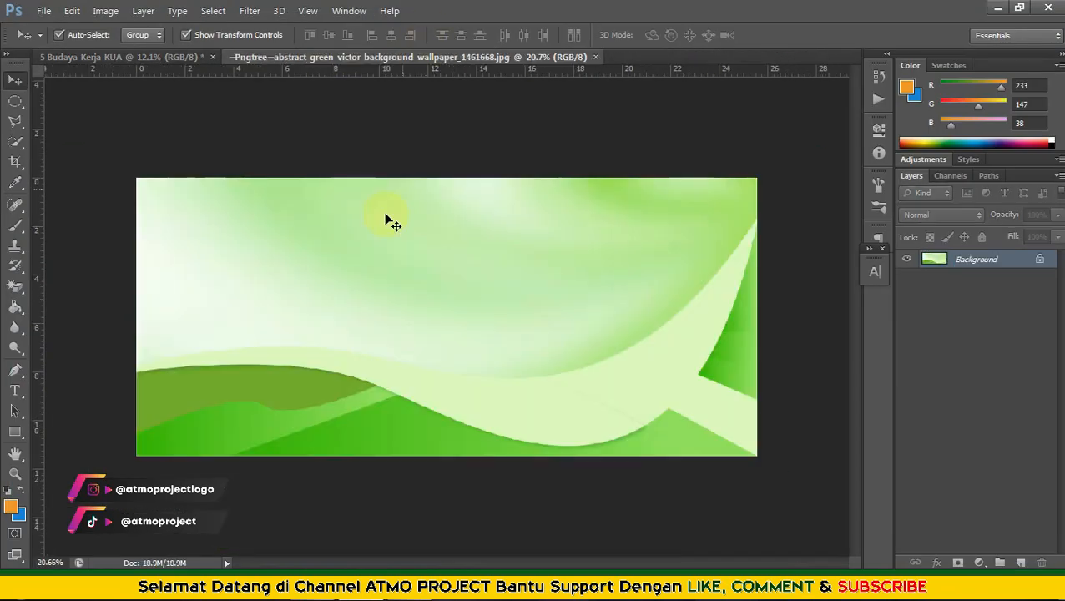
- Place the green wallpaper in the 5 Budaya Kerja KUA document and transform it to cover one half of the page
left_click_drag(423, 276, 501, 319)
scroll(500, 319, "down", 2)
left_click_drag(642, 264, 446, 179)
left_click_drag(501, 334, 486, 310)
left_click_drag(430, 424, 412, 466)
key("Return")
- Select the part of the wallpaper left of the center guide, delete it and clear the selection
key("shift+m")
left_click_drag(346, 166, 451, 509)
key("Delete")
key("ctrl+d")
key("v")
- Duplicate the remaining wallpaper half onto the left side, flip the copy horizontally and merge both halves
left_click_drag(493, 275, 409, 252)
left_click(71, 11)
left_click(333, 492)
left_click(960, 297, "shift")
key("ctrl+e")
- Send the merged wallpaper behind the logo, frame and bands, and hide the poster photo
scroll(468, 302, "down", 2)
key("ctrl+bracketleft")
key("ctrl+bracketleft")
key("ctrl+bracketleft")
key("ctrl+bracketleft")
key("ctrl+bracketleft")
key("ctrl+bracketleft")
key("ctrl+bracketleft")
key("ctrl+bracketleft")
left_click(907, 265)
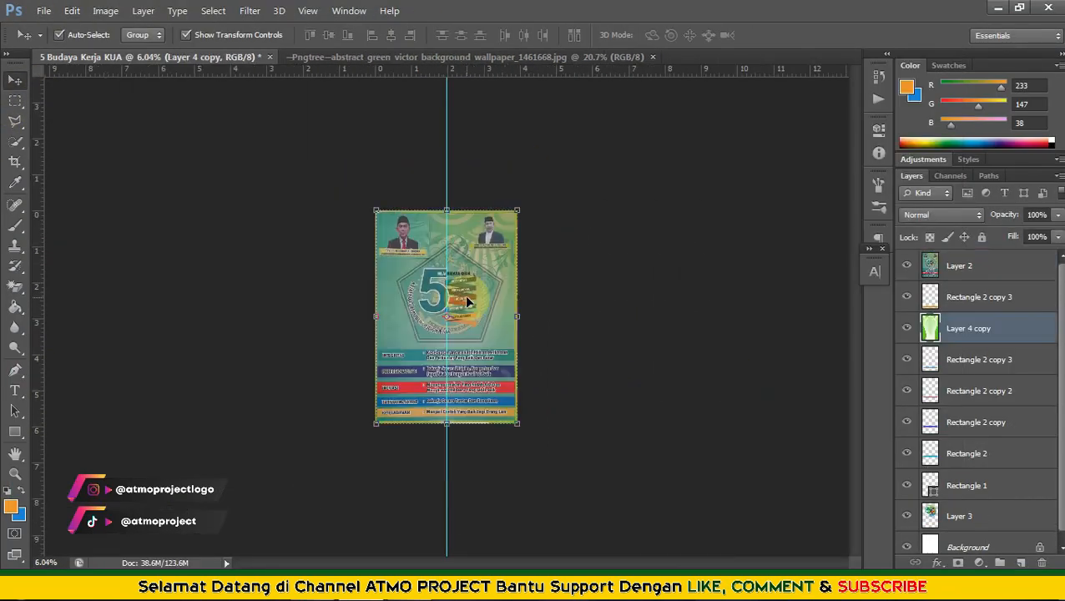
- Give the circular 5 Nilai Budaya Kerja logo a thicker white stroke
scroll(476, 244, "up", 5)
scroll(501, 260, "down", 3)
left_click(504, 260)
left_click(937, 563)
left_click(964, 424)
left_click_drag(807, 276, 820, 280)
left_click(787, 382)
left_click(578, 259)
left_click(946, 248)
- Add a drop shadow to the circular logo, adjust its setting and apply the layer styles
left_click(642, 478)
left_click_drag(809, 346, 826, 350)
left_click(1042, 251)
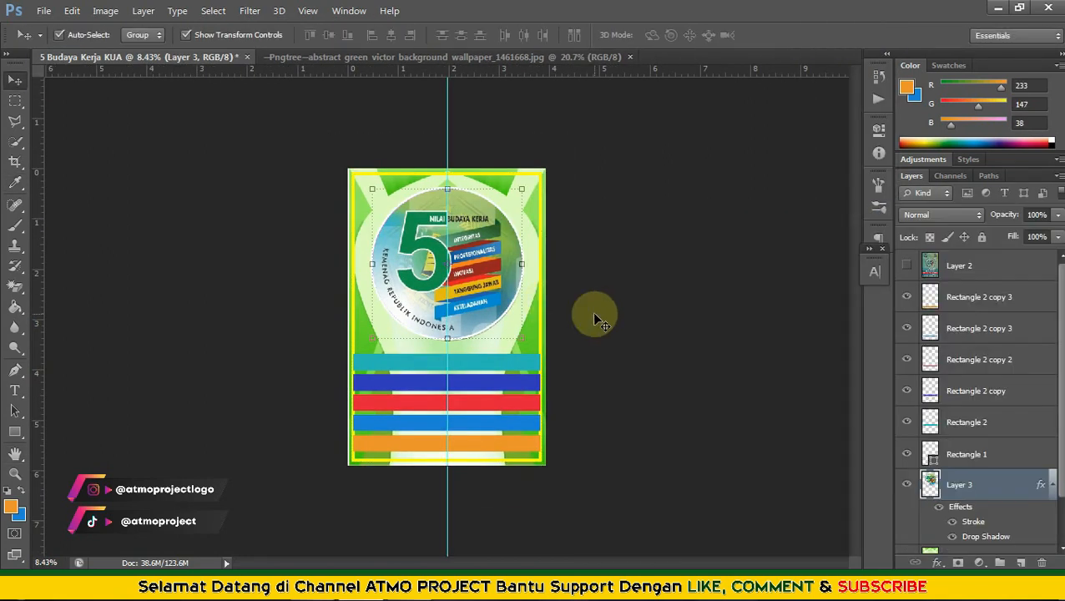
- Place a horizontal guide through the vertical center of each of the five color bands
scroll(460, 388, "up", 4)
left_click(501, 498)
left_click_drag(490, 73, 534, 498)
left_click(534, 457)
left_click_drag(518, 72, 568, 418)
left_click(551, 417)
left_click_drag(517, 104, 534, 377)
left_click(534, 336)
left_click_drag(518, 72, 534, 337)
left_click(692, 337)
- Save the poster document
scroll(494, 355, "down", 3)
key("ctrl+s")
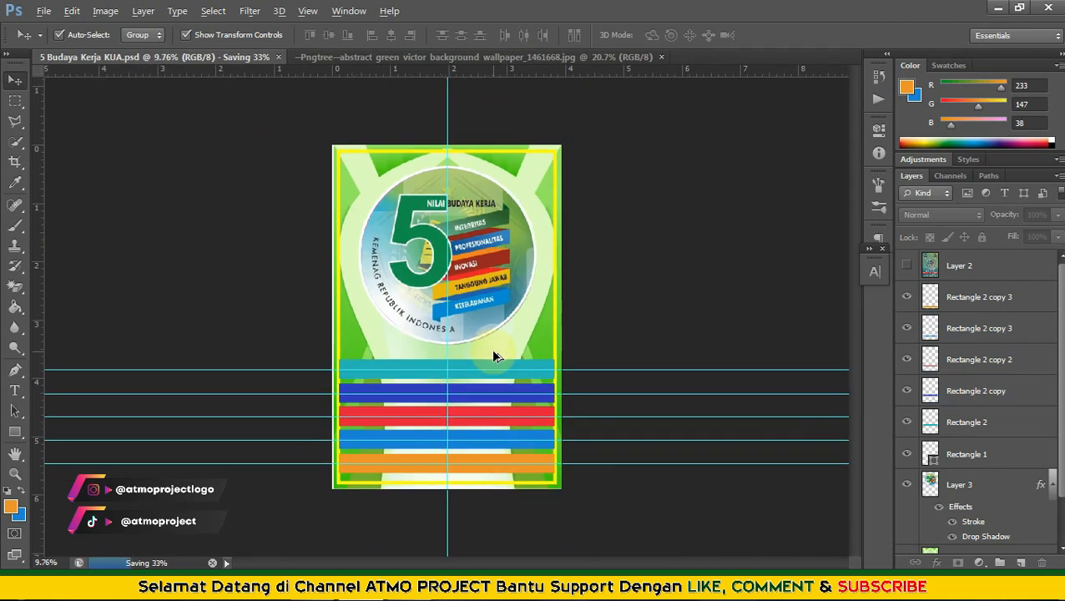
scroll(608, 375, "up", 2)
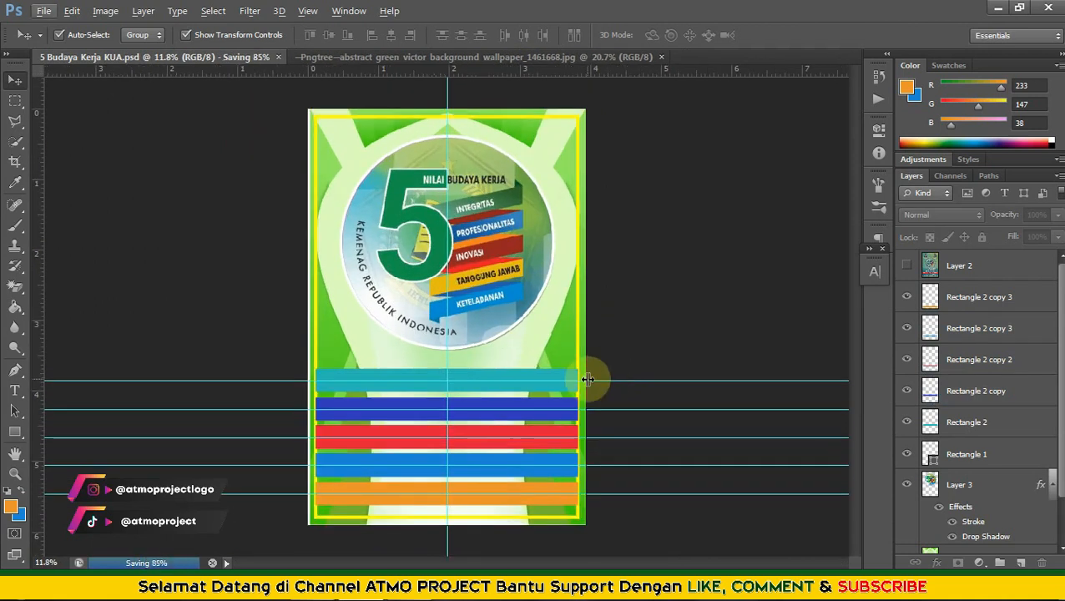
- Bring the yellow frame in front of all five color bands and deselect it
left_click(538, 121)
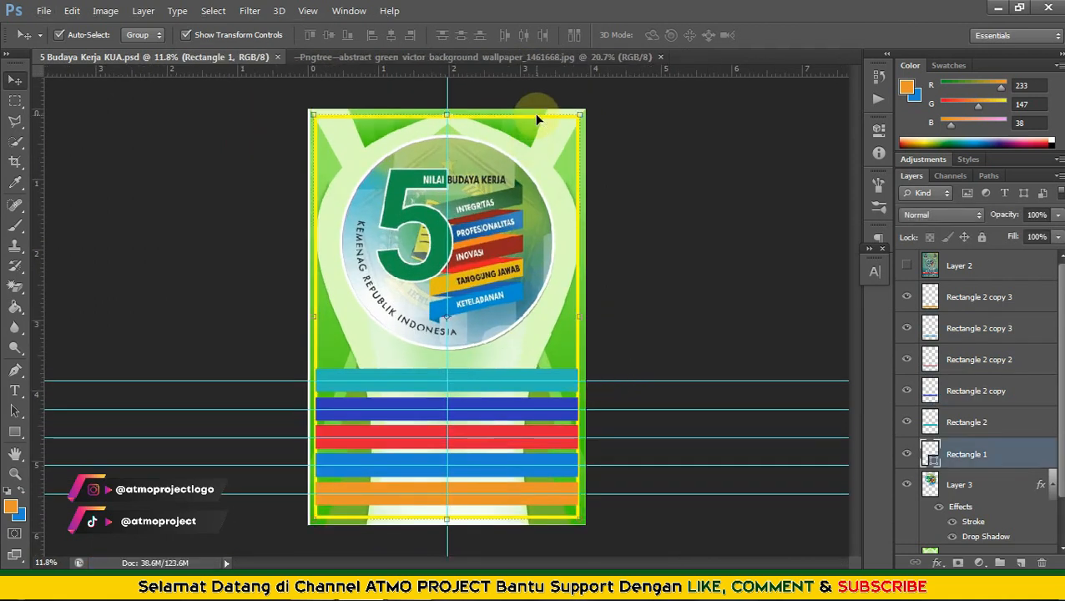
key("ctrl+bracketright")
key("ctrl+bracketright")
key("ctrl+bracketright")
key("ctrl+bracketright")
key("ctrl+bracketright")
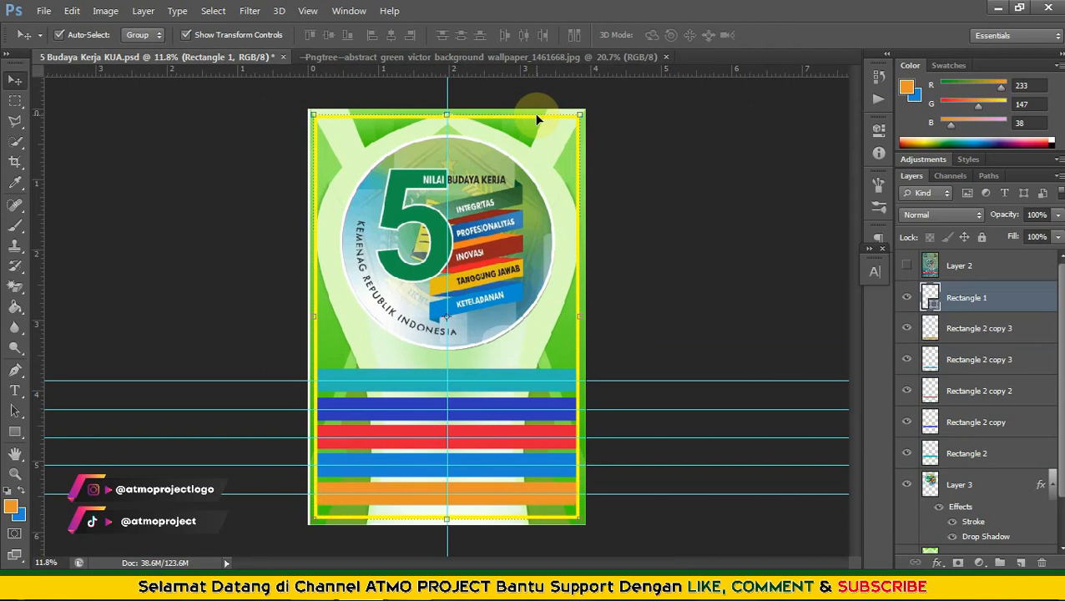
scroll(571, 338, "down", 3)
scroll(576, 337, "up", 2)
left_click(658, 307)
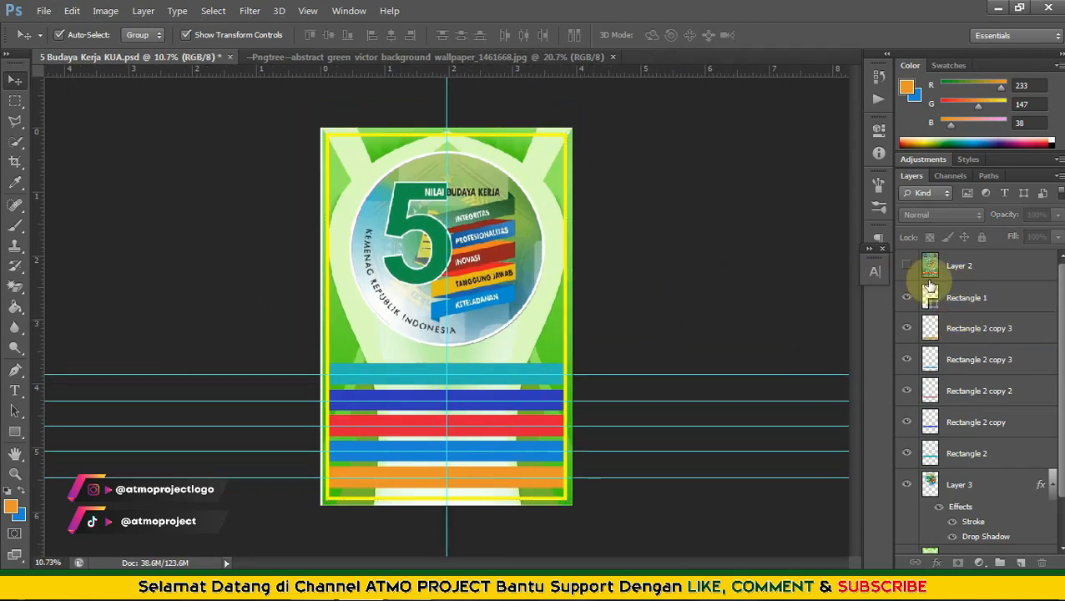
- Show the poster photo and add the white text "intergritas" above the first row, scaled up to about 7 pt
left_click(906, 265)
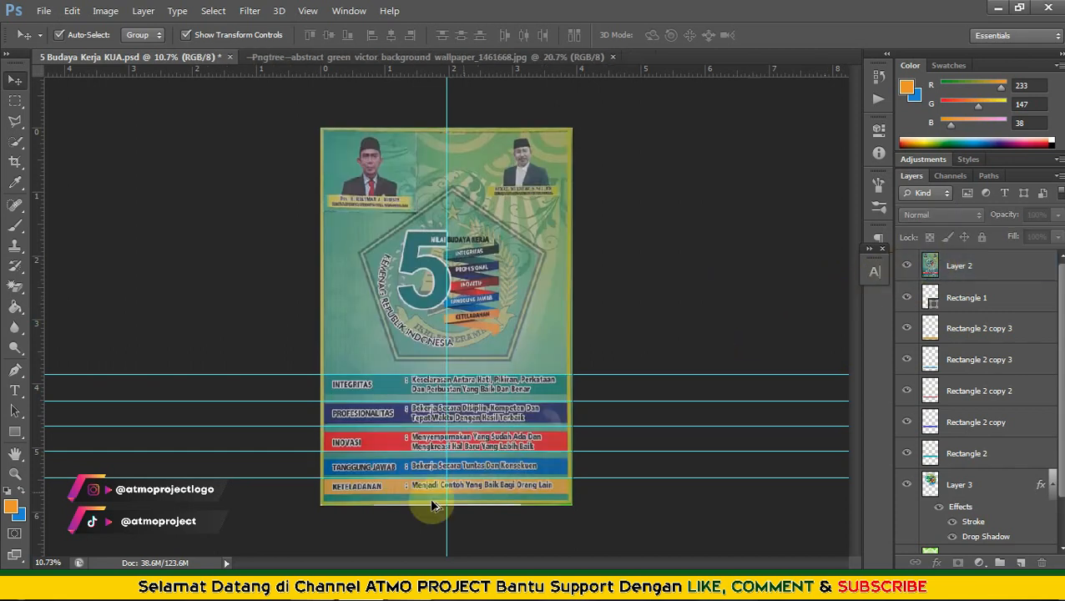
scroll(432, 504, "up", 5)
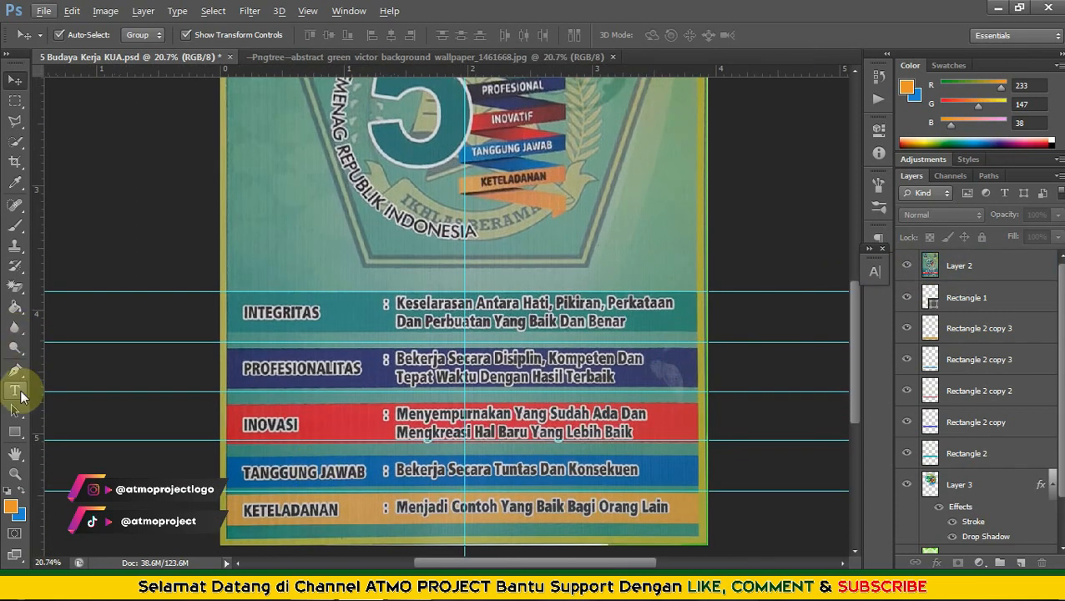
left_click(287, 223)
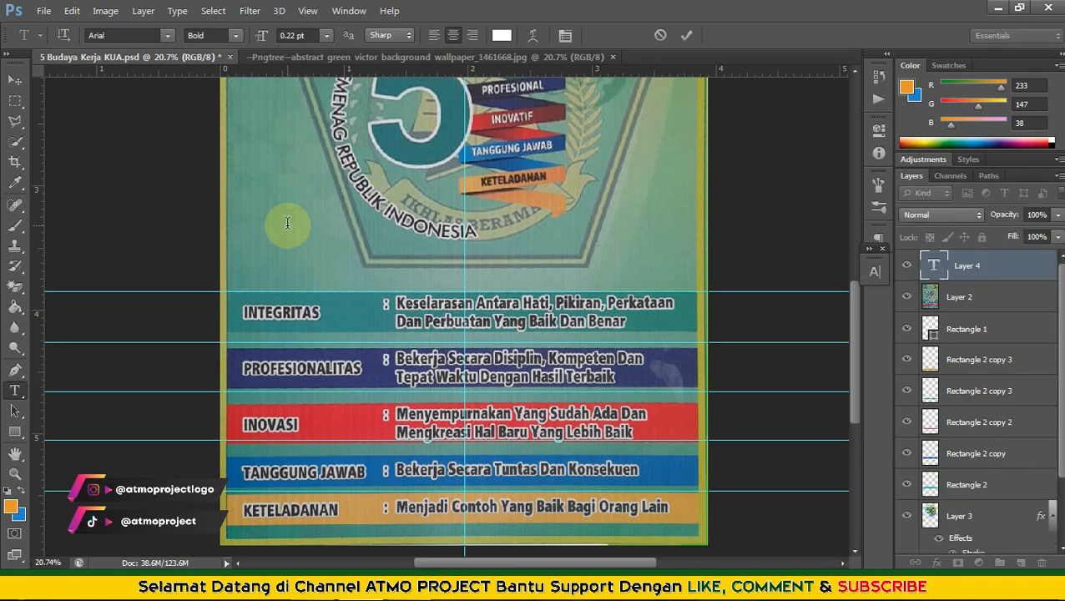
left_click(13, 81)
left_click_drag(288, 229, 347, 255)
key("Return")
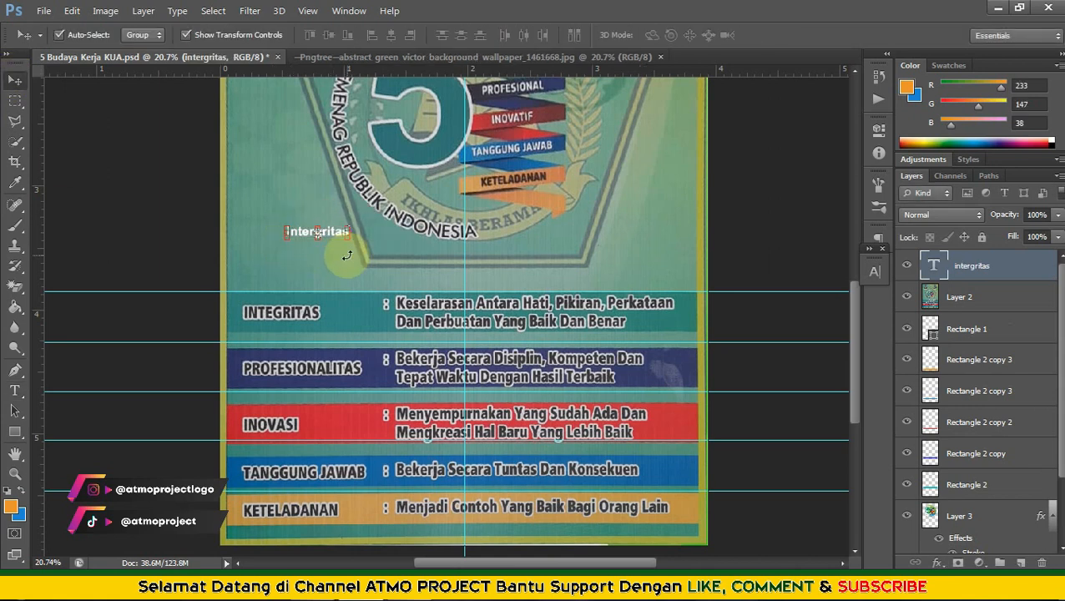
- Change the text to uppercase INTERGRITAS and set its font to Bebas Neue
left_click(14, 391)
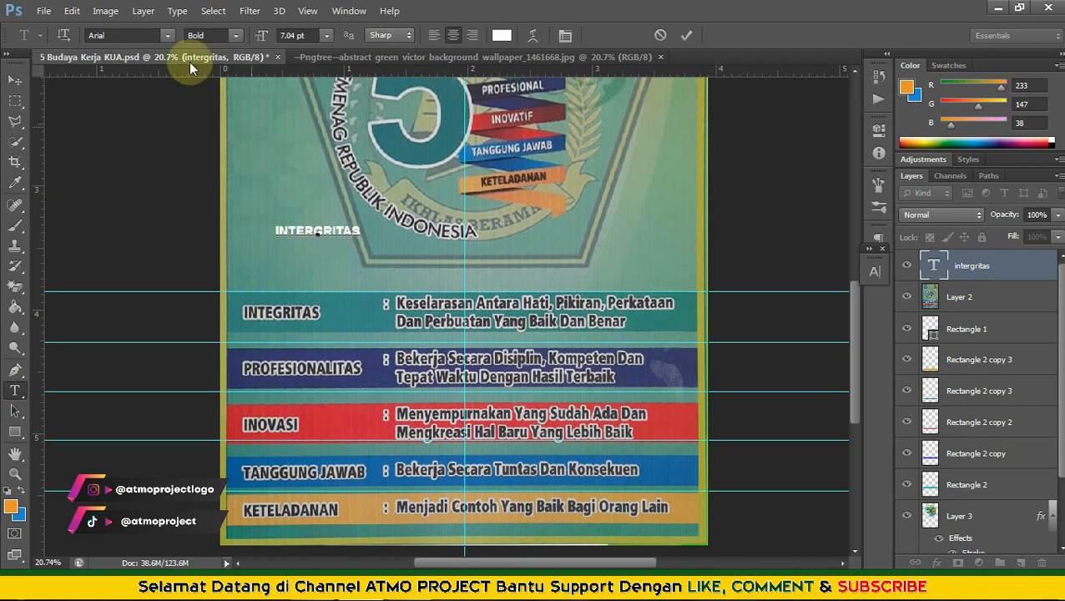
left_click(166, 36)
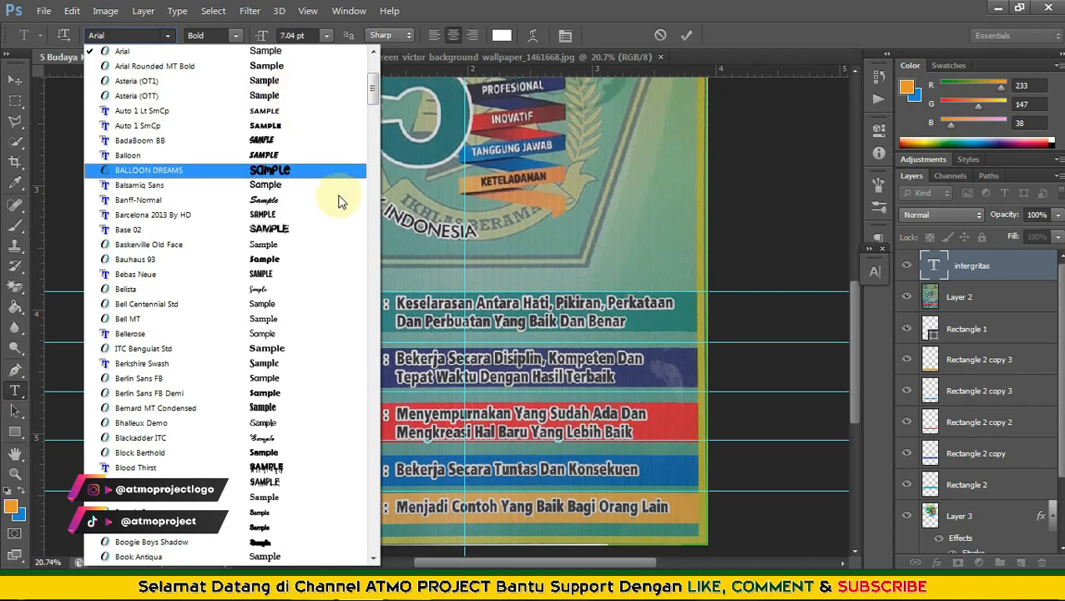
left_click(303, 260)
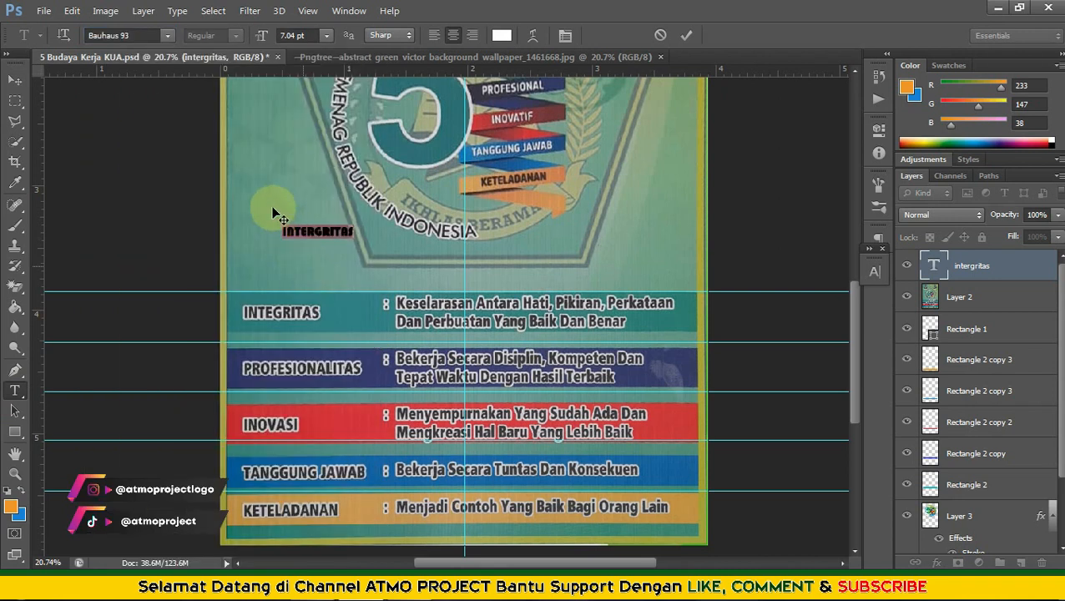
left_click(168, 36)
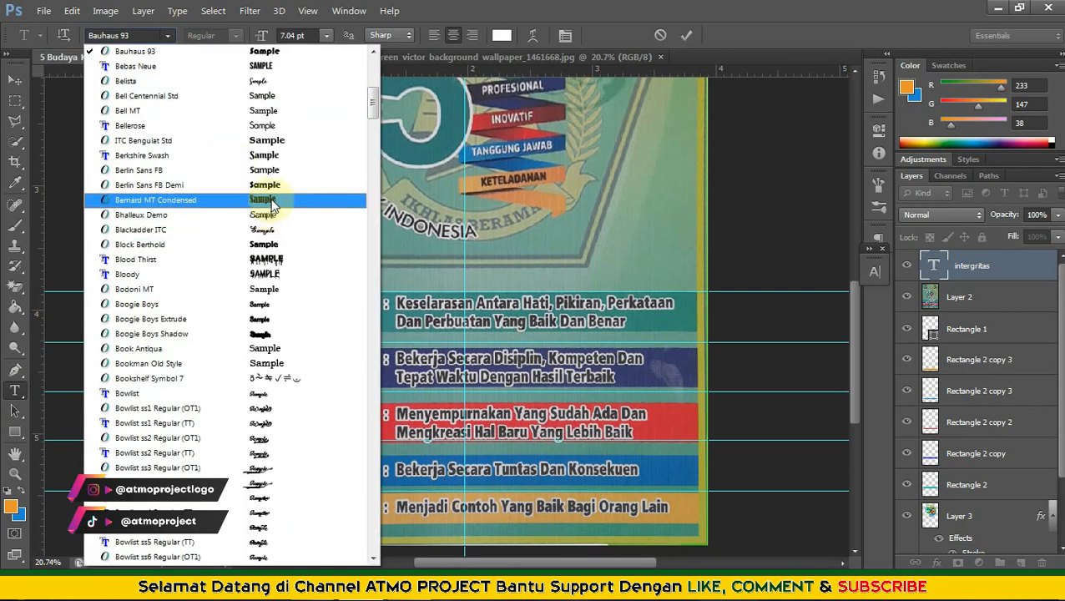
left_click(267, 66)
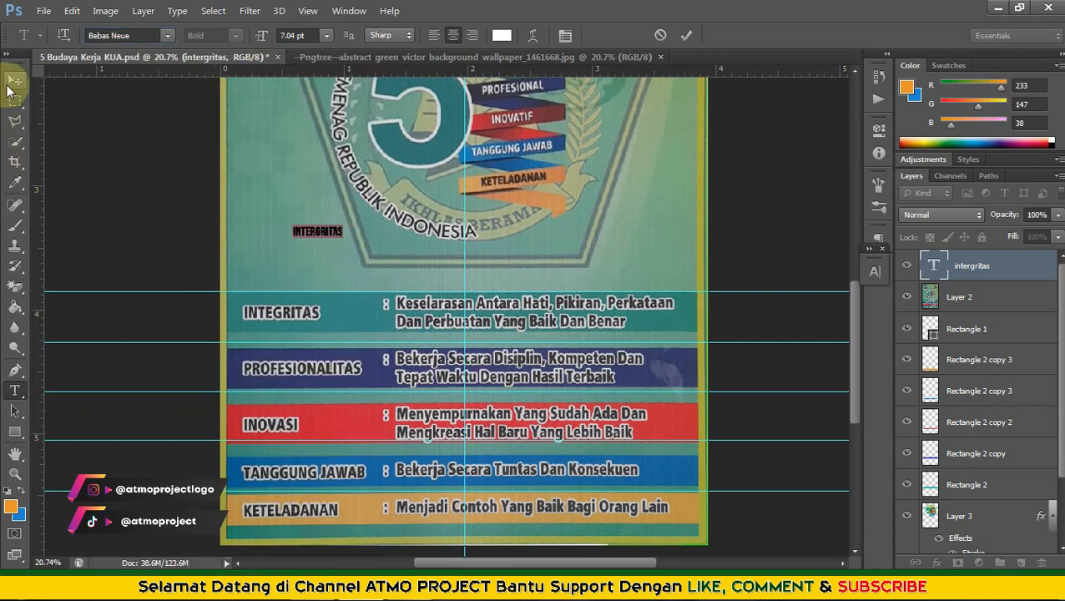
left_click(11, 83)
- Move the INTERGRITAS text onto the photo's INTEGRITAS label and scale it to match the label
scroll(215, 349, "up", 3)
left_click(376, 130)
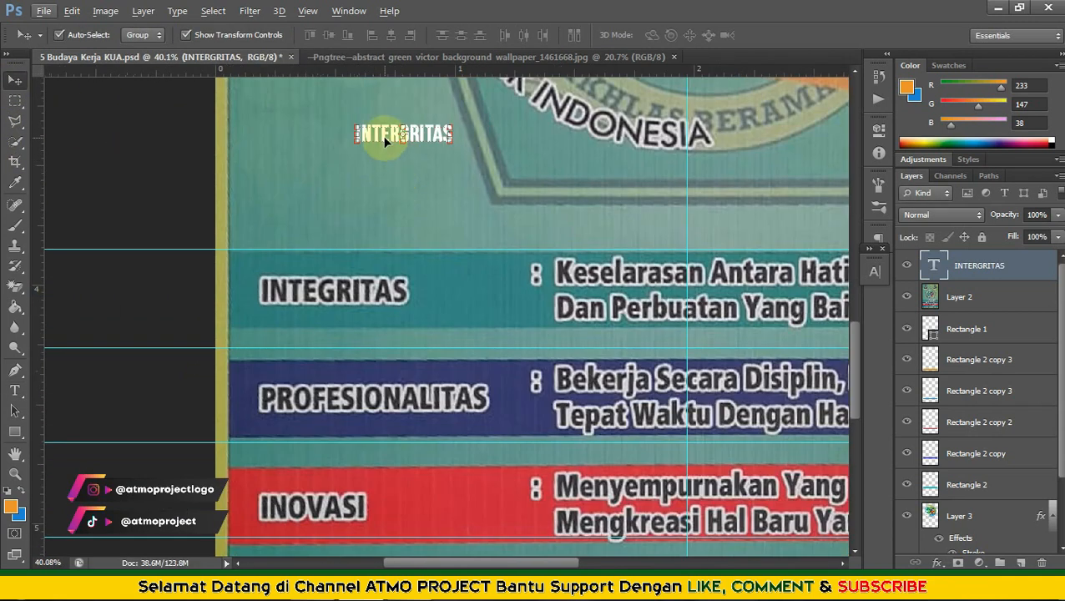
left_click_drag(378, 134, 401, 313)
key("Return")
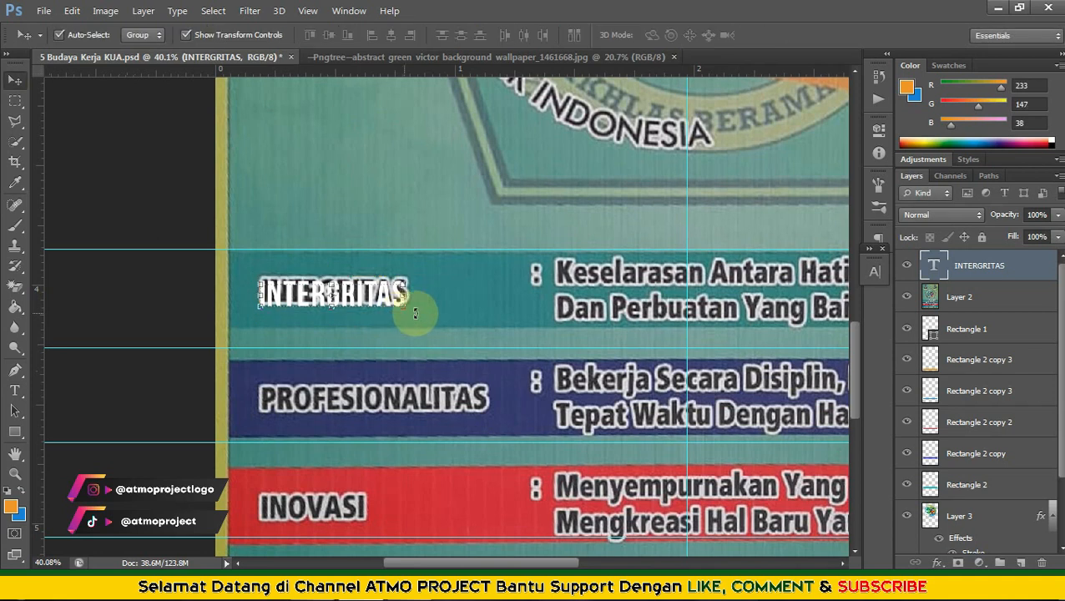
scroll(379, 261, "down", 4)
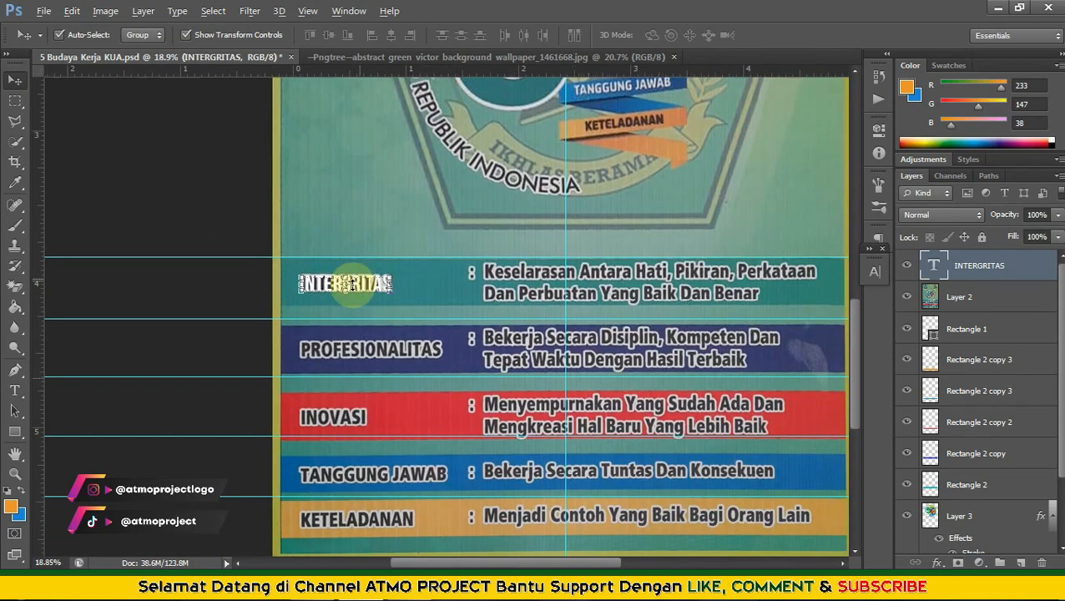
- Hide the poster photo and move the INTERGRITAS text up so it is vertically centred on the teal band
scroll(351, 304, "up", 3)
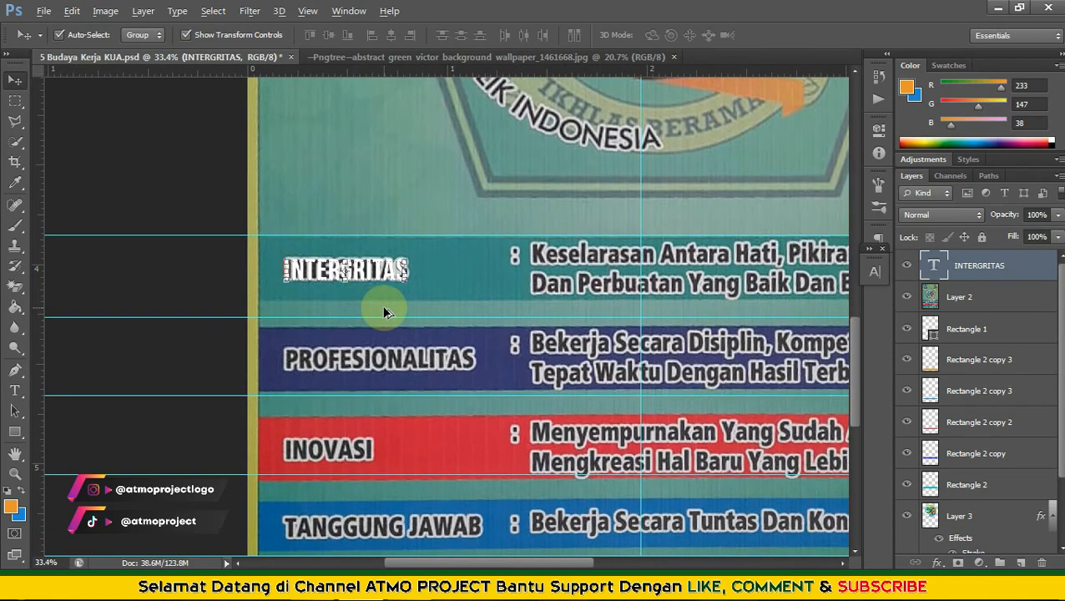
scroll(361, 288, "down", 1)
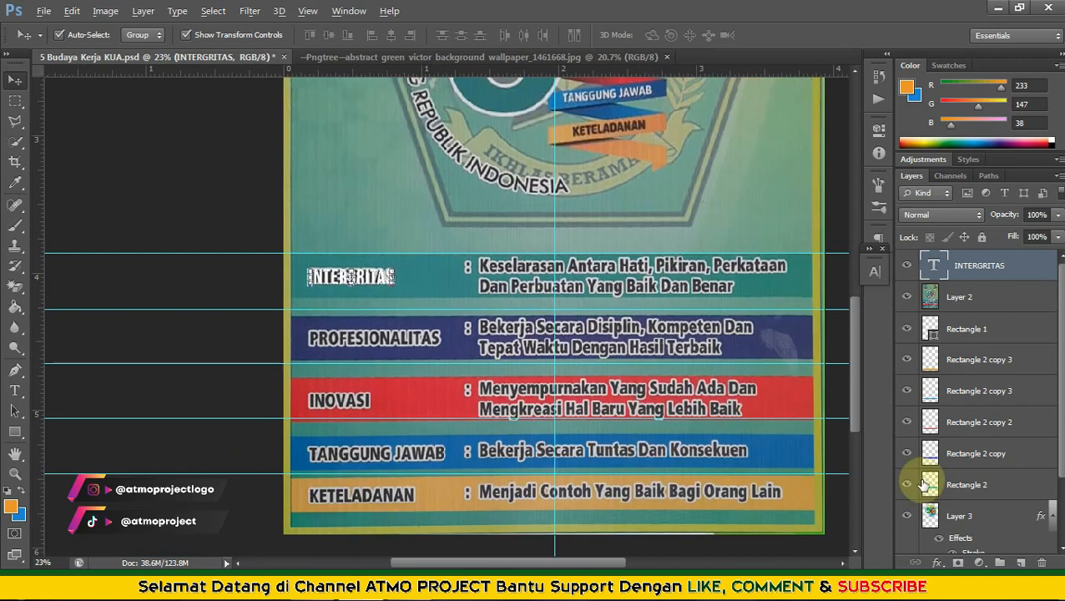
left_click(908, 298)
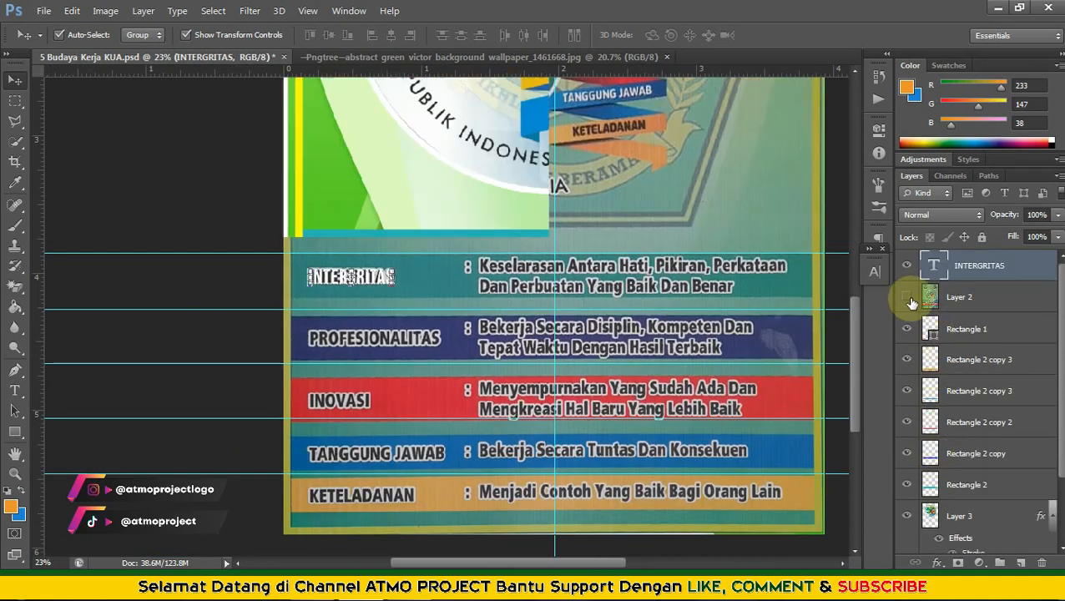
scroll(433, 321, "up", 3)
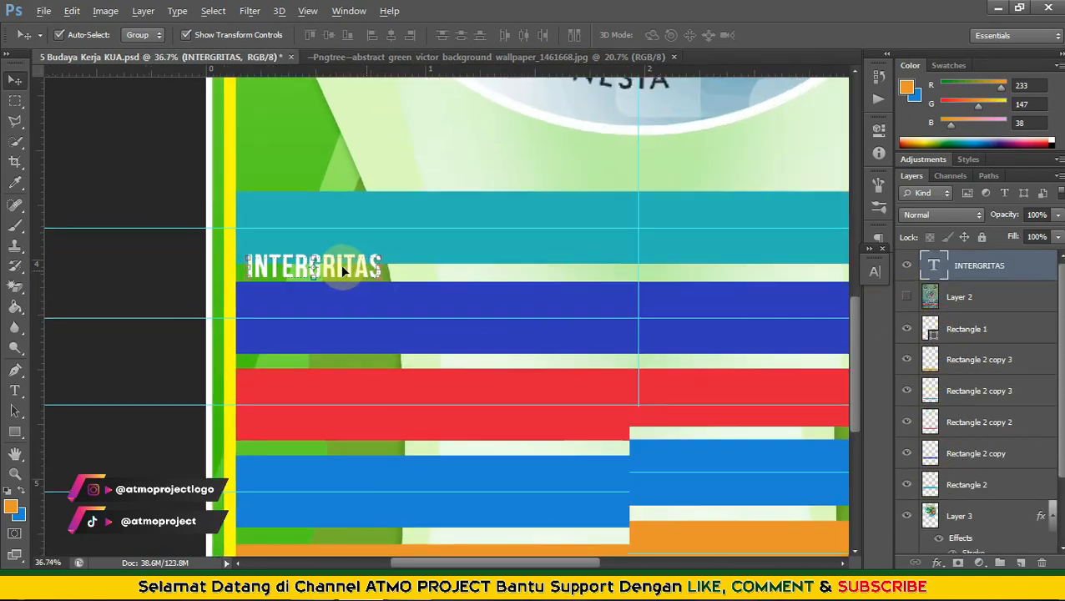
left_click_drag(347, 263, 345, 226)
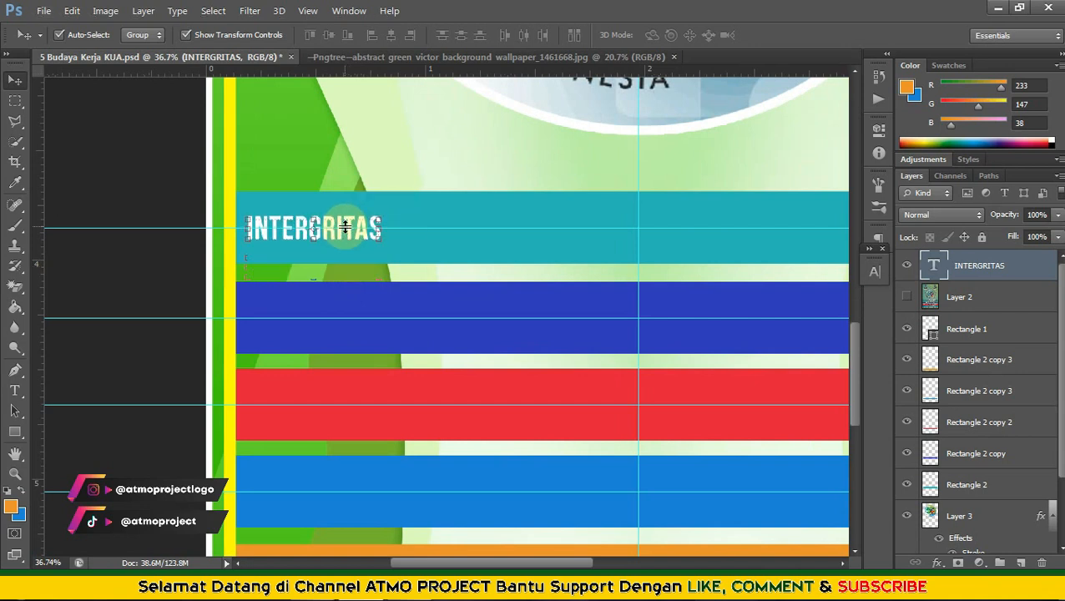
scroll(387, 233, "down", 3)
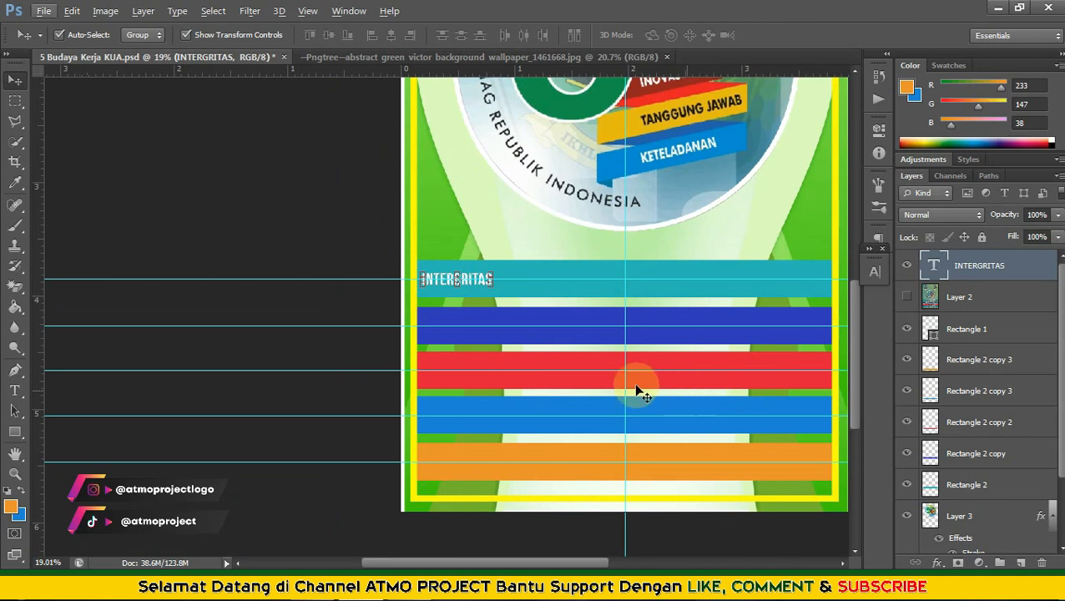
- Add a 7 px black outside Stroke effect to the INTERGRITAS text
scroll(514, 313, "up", 1)
left_click(936, 561)
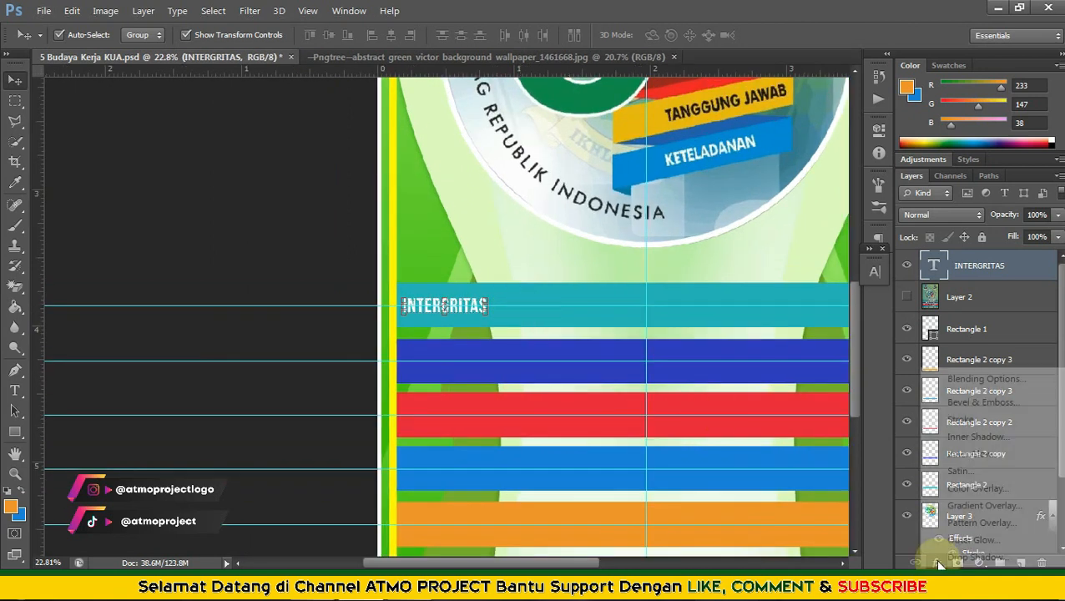
left_click(915, 409)
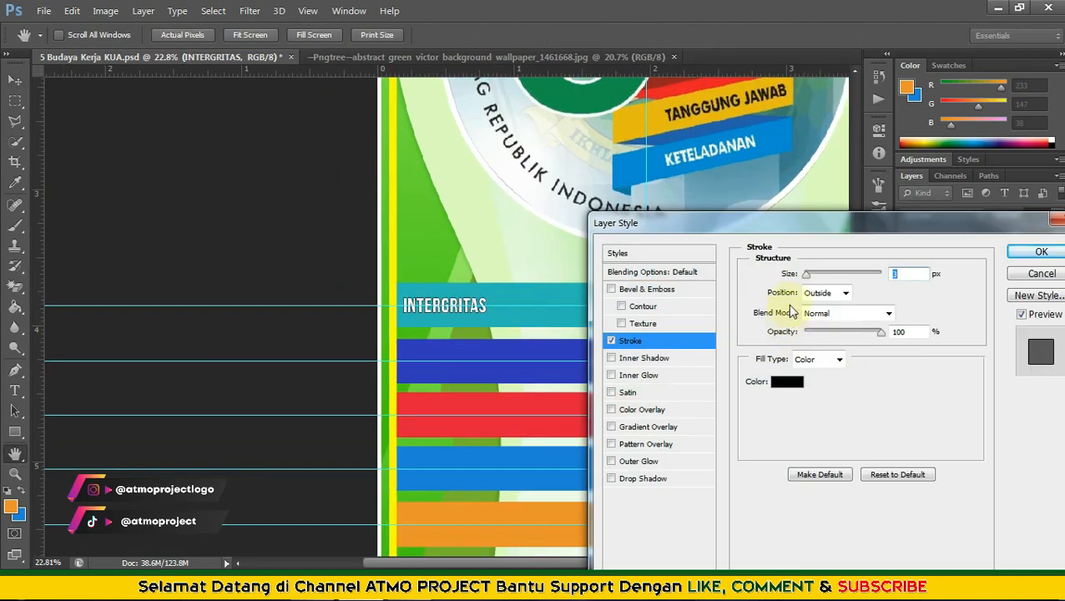
type("3")
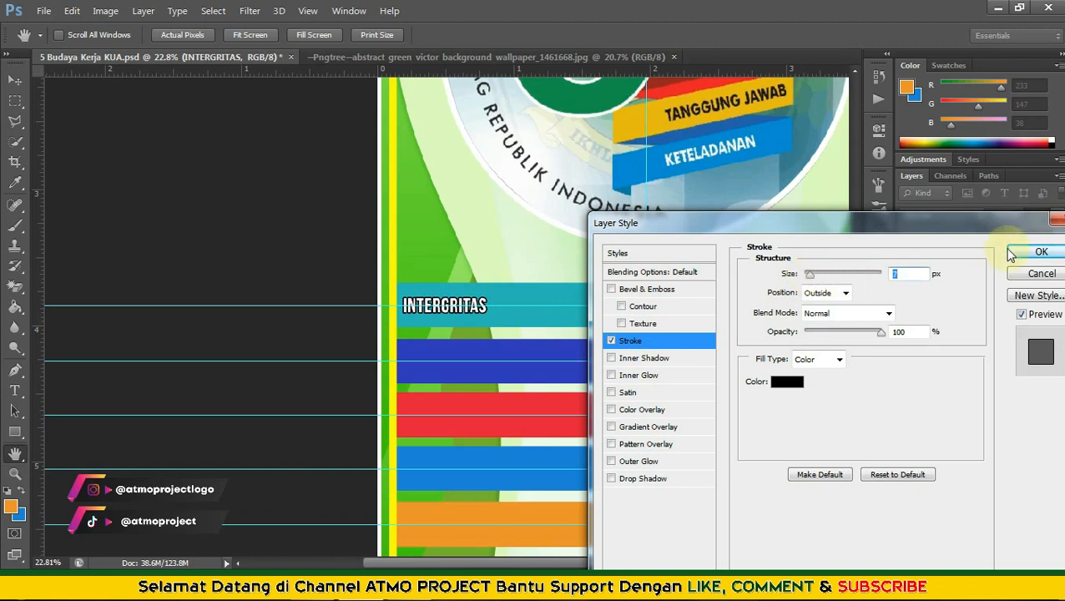
left_click(1041, 251)
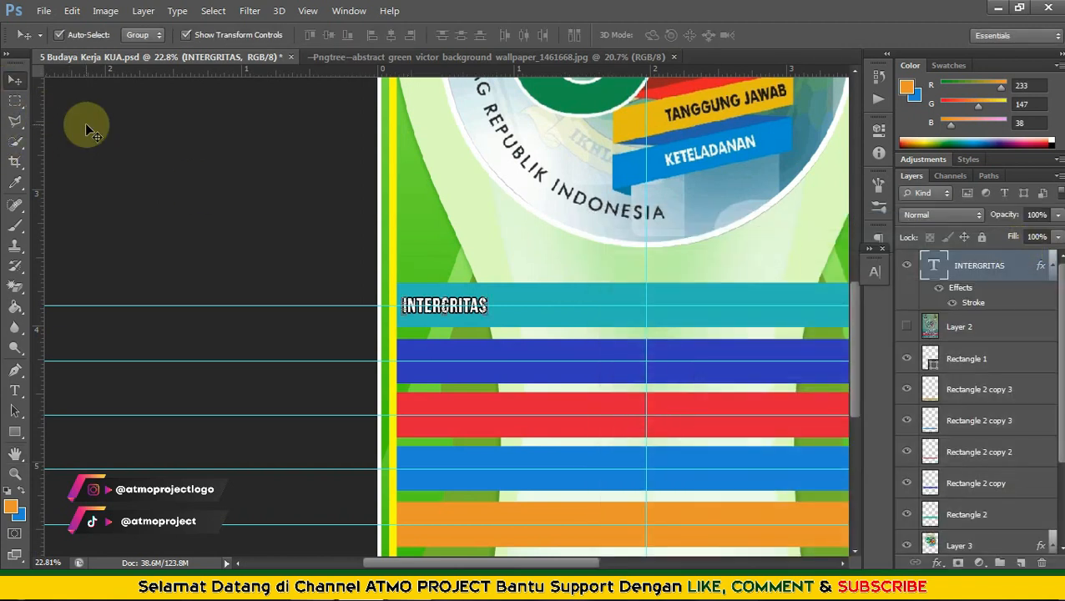
- Show the poster photo again and place a duplicate of the INTERGRITAS text just below the photo's INTEGRITAS row
left_click(261, 226)
scroll(261, 225, "down", 2)
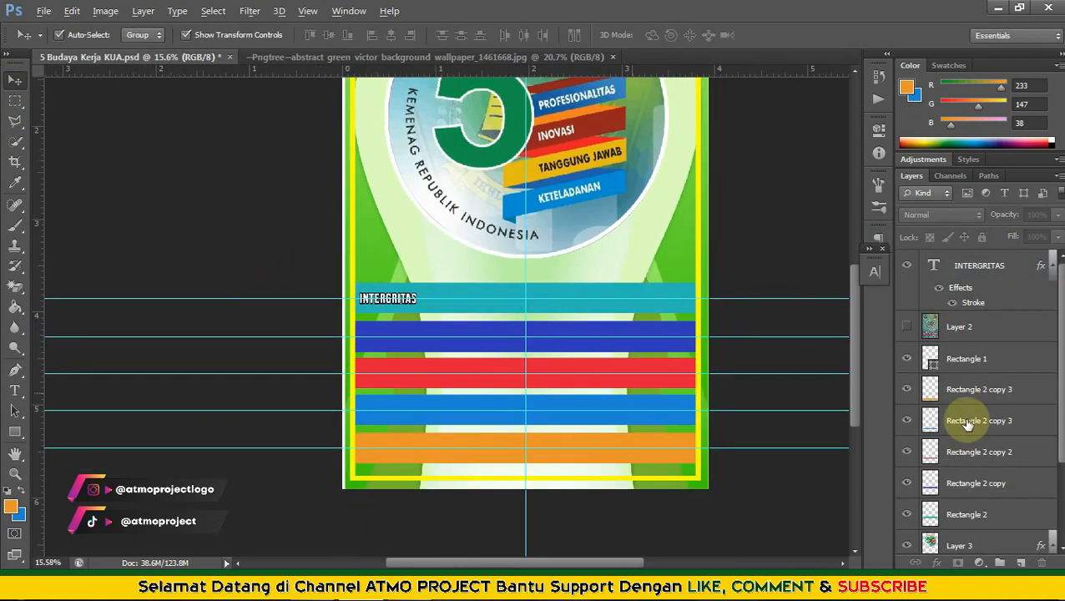
left_click(907, 326)
scroll(328, 325, "up", 3)
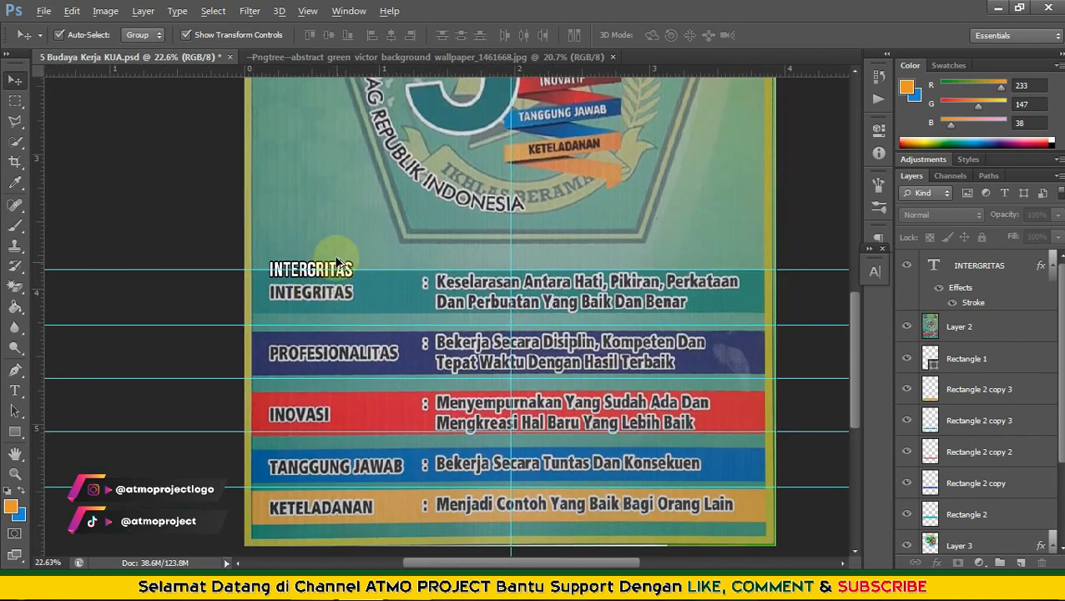
scroll(332, 267, "up", 2)
left_click_drag(320, 274, 368, 344)
left_click(14, 389)
scroll(123, 387, "down", 2)
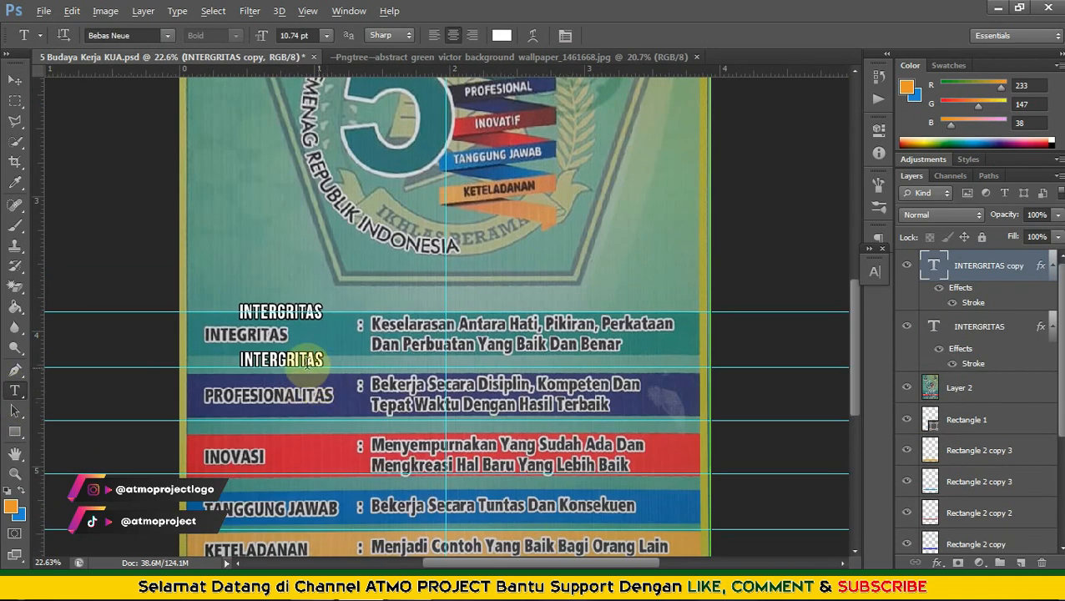
scroll(275, 363, "up", 2)
left_click(275, 362)
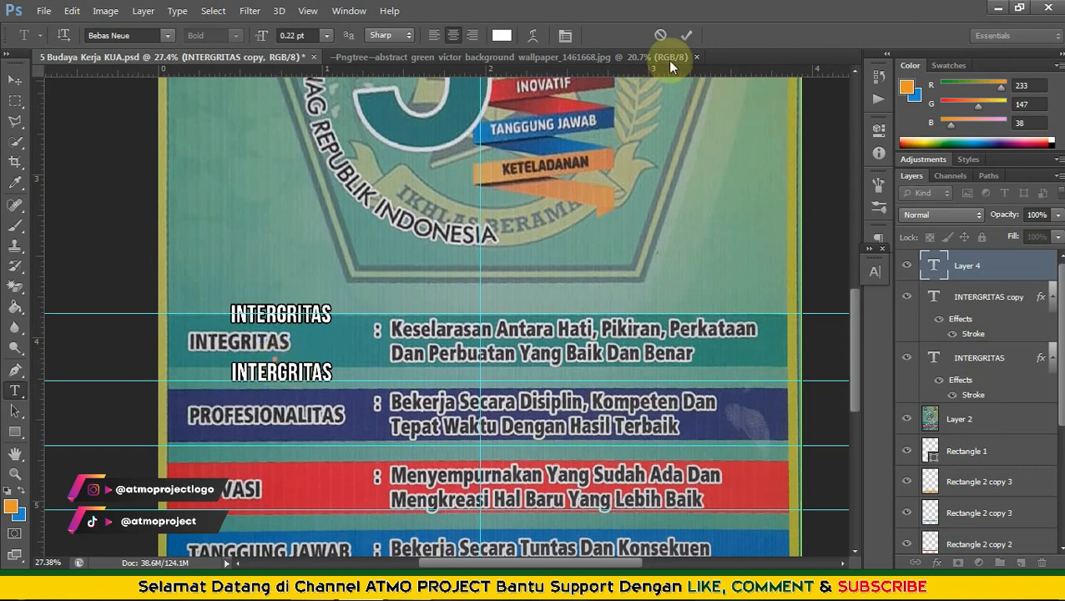
left_click(685, 38)
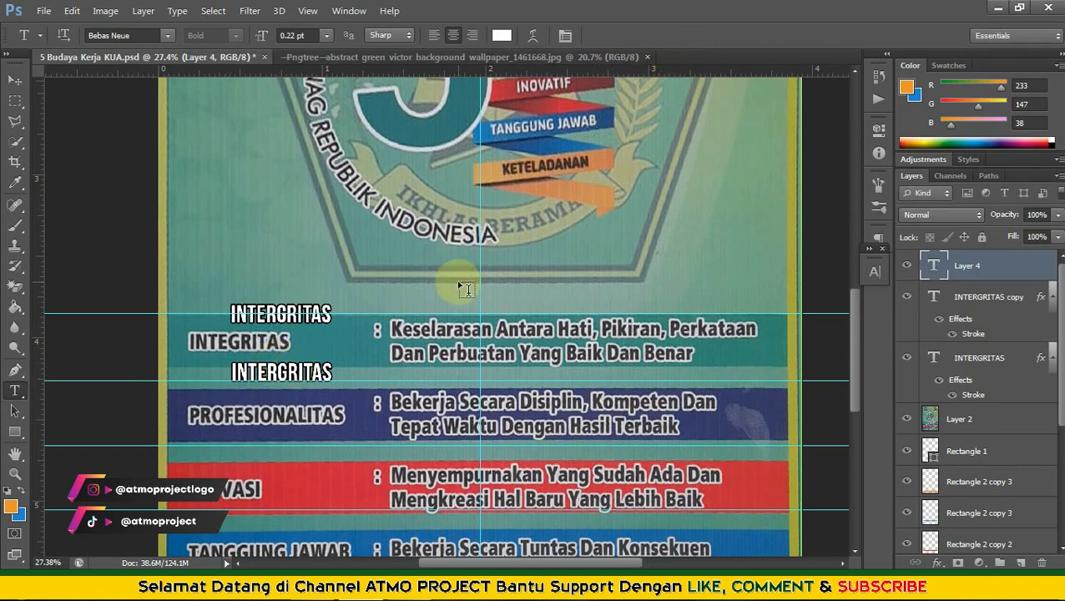
key("Delete")
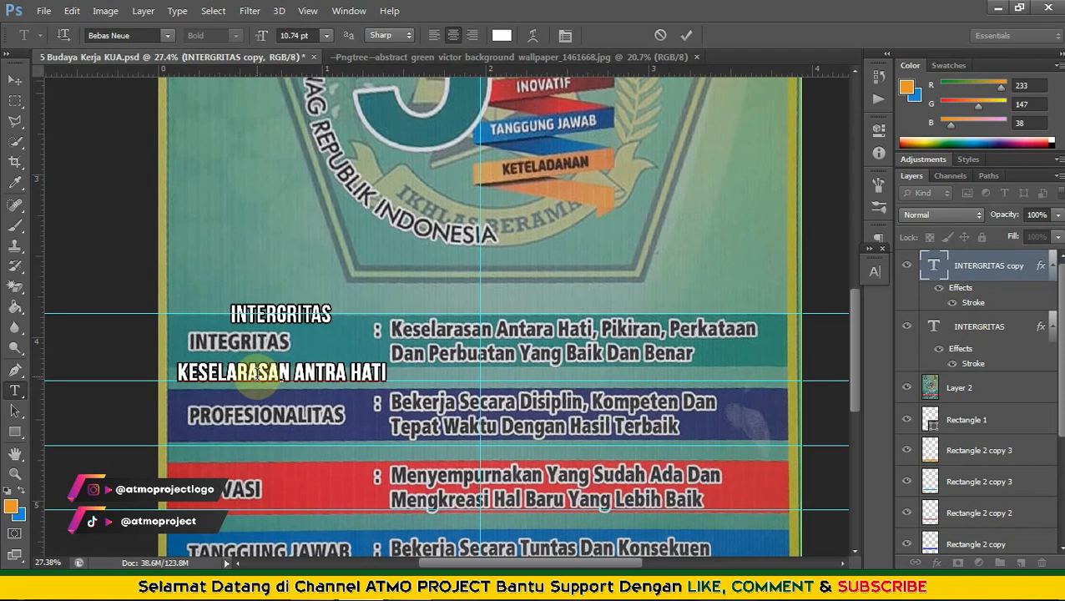
- Replace the copy's text with the two lines "KESELARASAN ANTRA HATI, PIKIRAN, PERKATAAN" and "DAN PERBUATAN YANG BAIK DAN BENAR", left-aligned
type("PIKIRA")
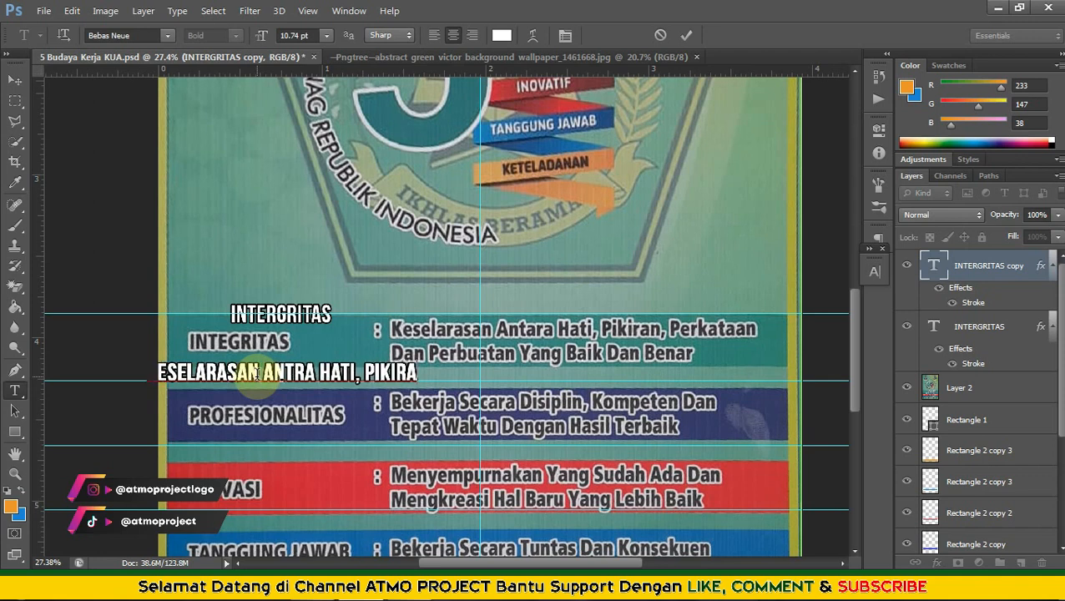
type("N, PERKATAAN")
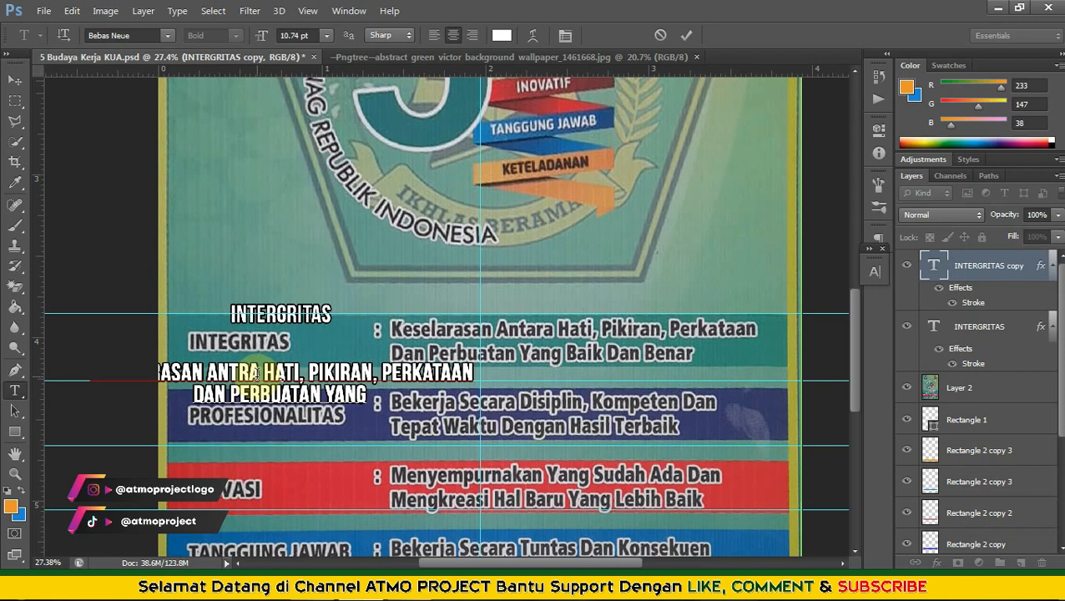
type("DAN BENAR")
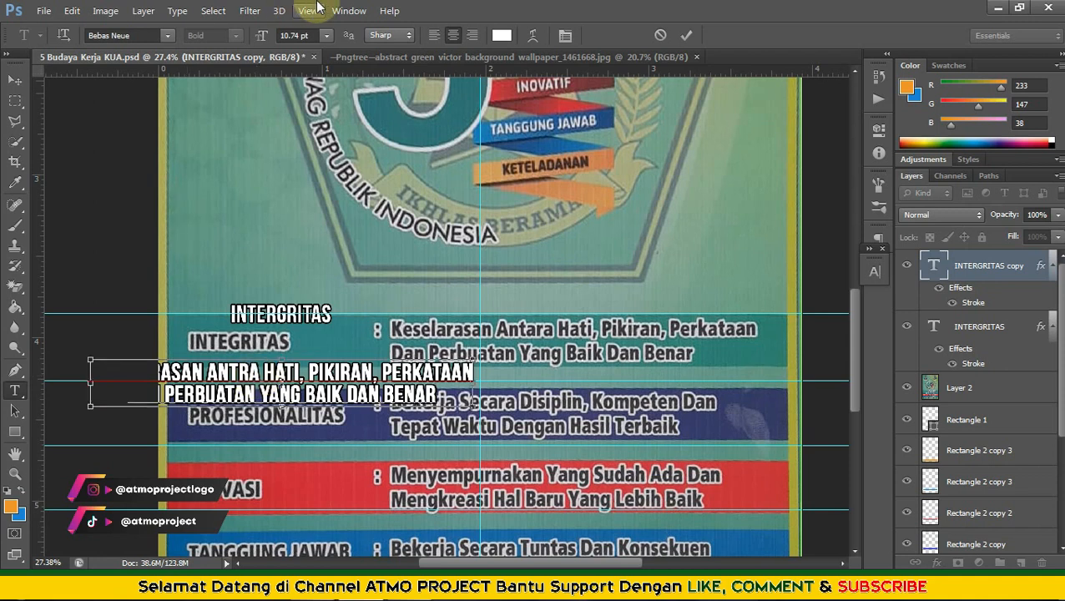
left_click(433, 36)
left_click(10, 83)
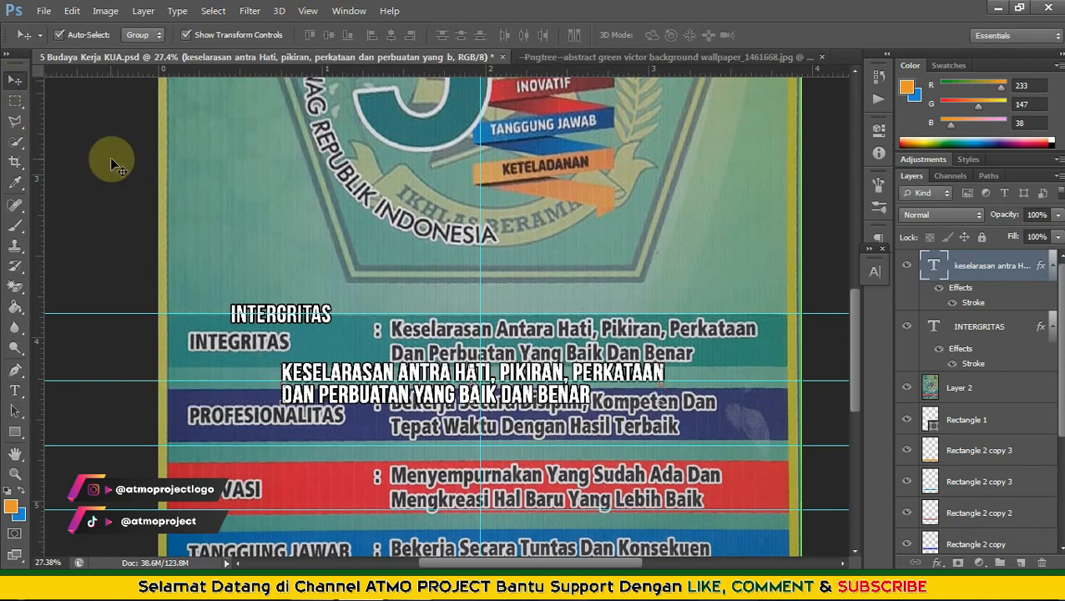
- Hide the poster photo, move the two-line description onto the teal band beside INTERGRITAS, and scale it to about 93%
left_click(907, 389)
scroll(363, 369, "down", 3)
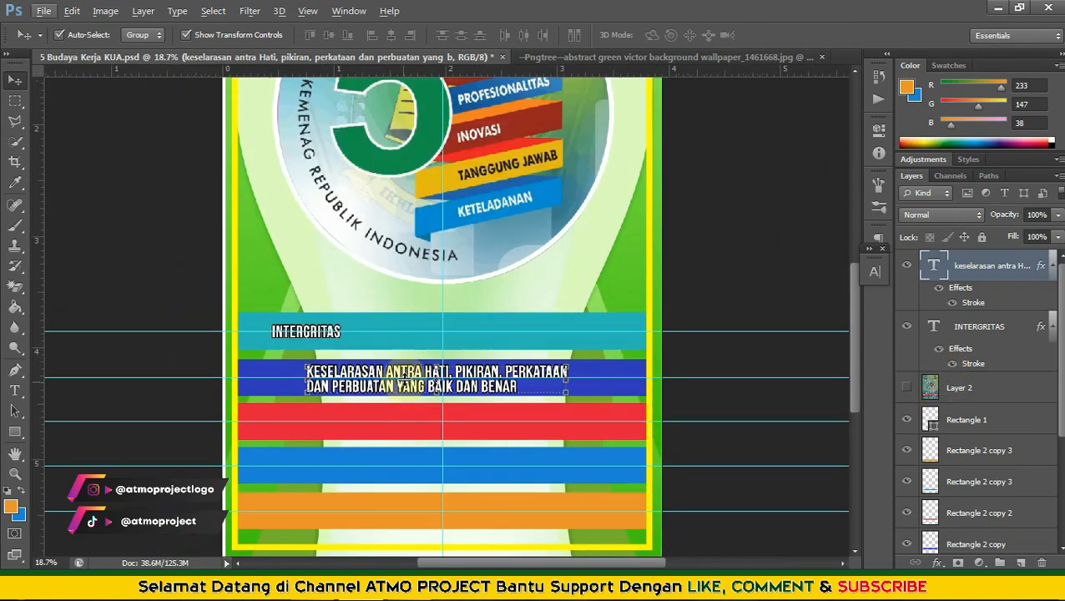
left_click_drag(403, 374, 467, 328)
scroll(548, 357, "up", 3)
key("ctrl+t")
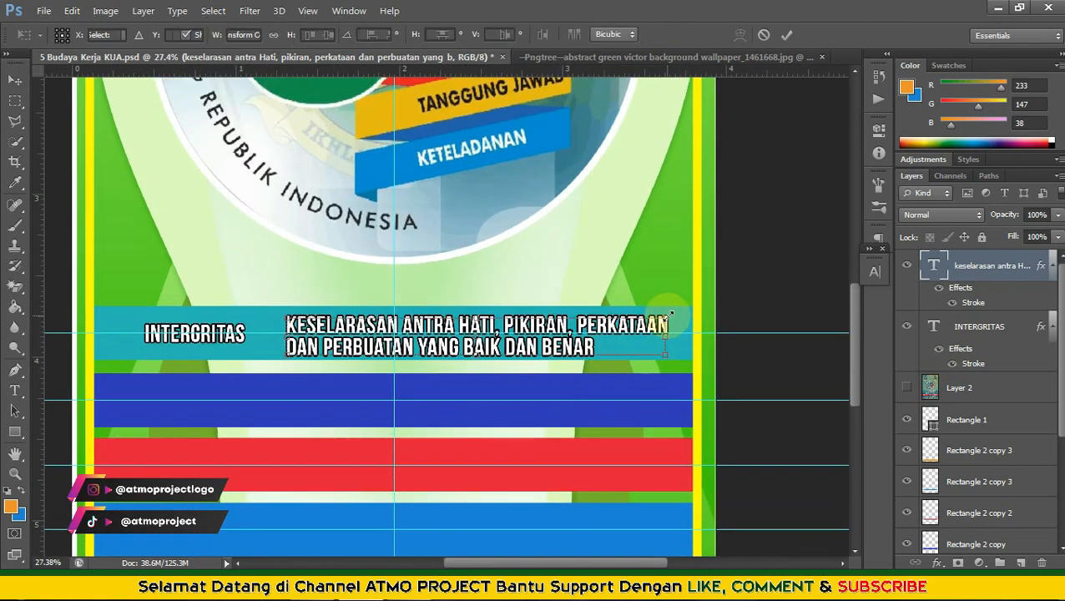
left_click_drag(659, 315, 656, 315)
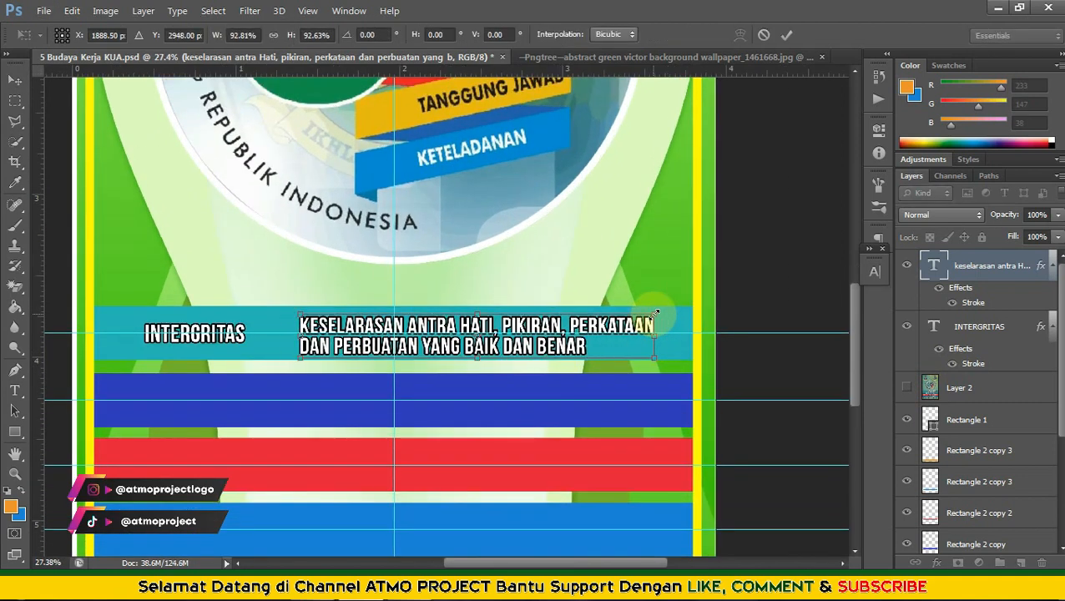
key("Return")
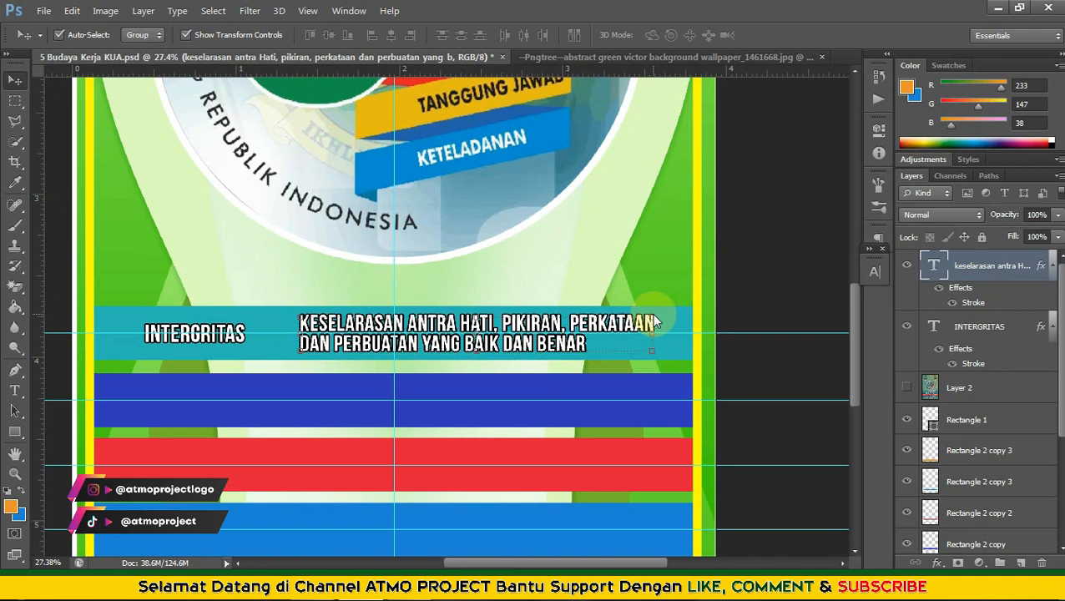
scroll(560, 259, "down", 1)
left_click(609, 329)
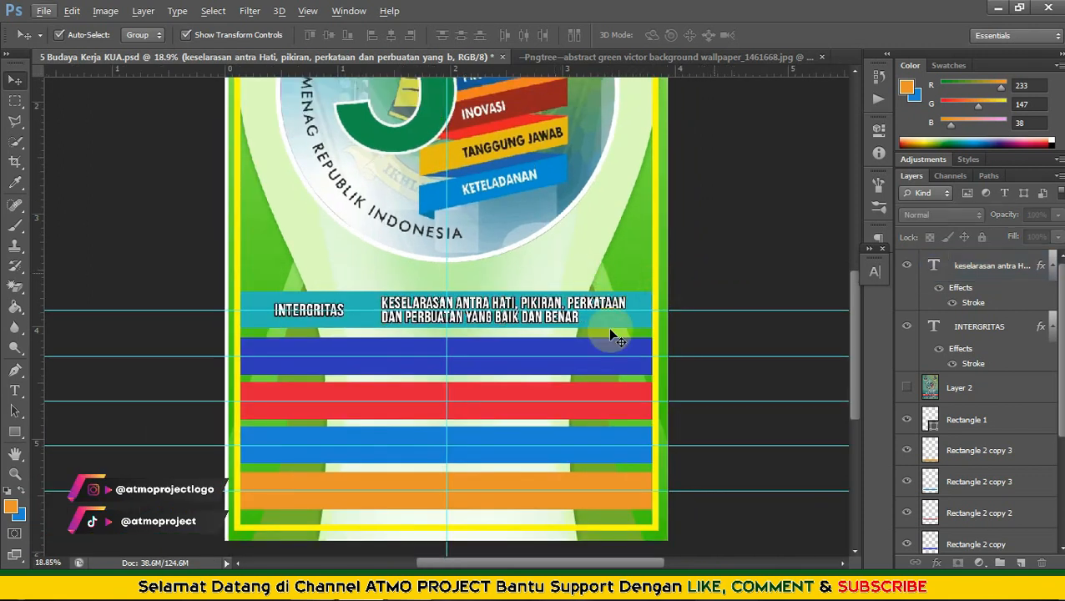
- Scale the INTERGRITAS label on the teal band to about 119% and save the document
scroll(326, 318, "up", 10)
scroll(239, 321, "down", 3)
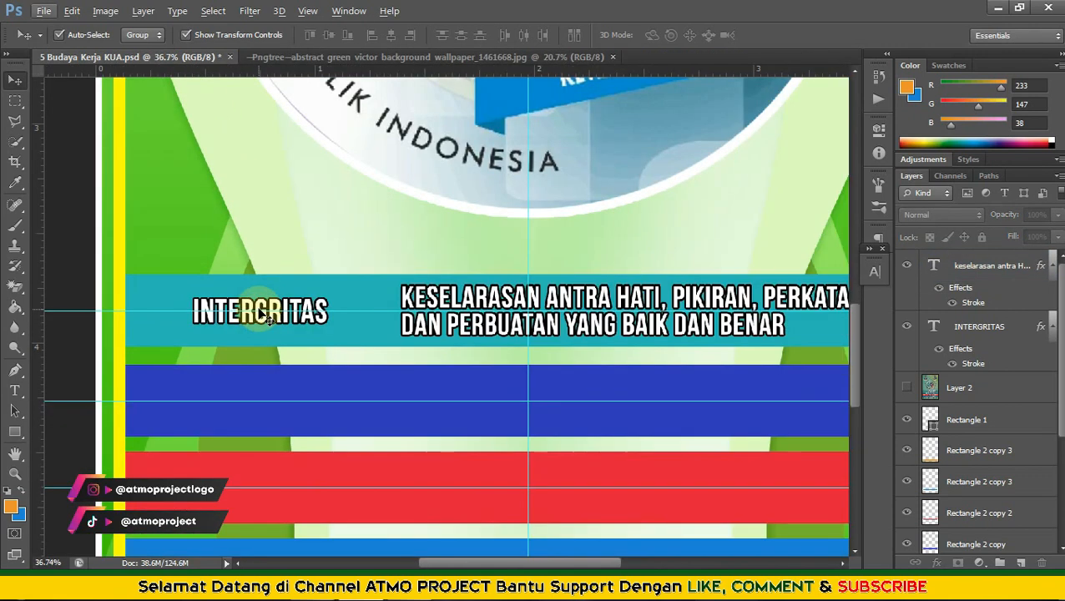
left_click(259, 311)
key("ctrl+t")
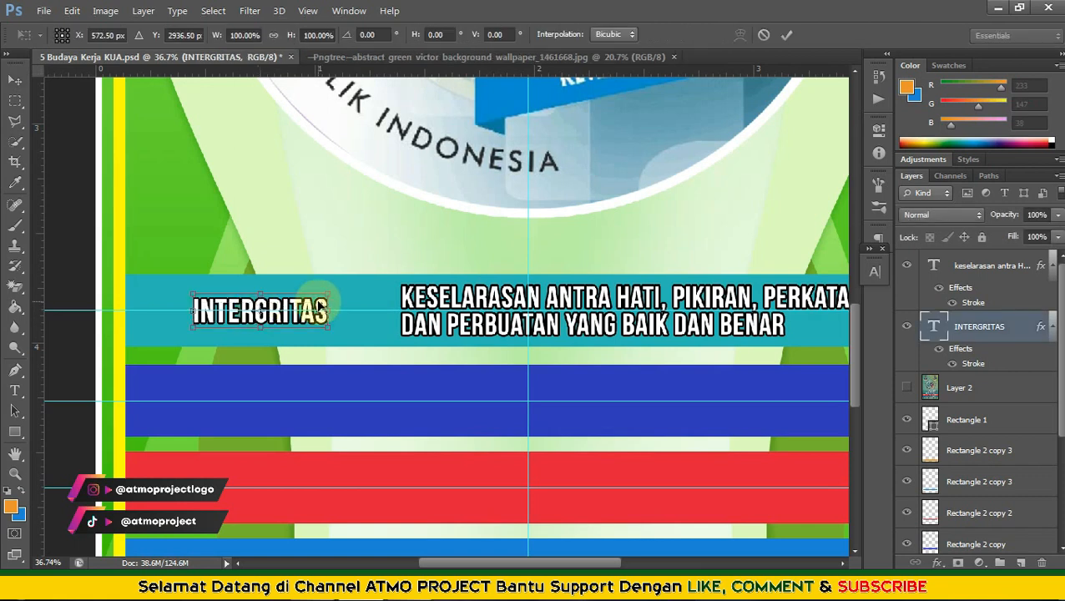
left_click_drag(330, 291, 339, 287)
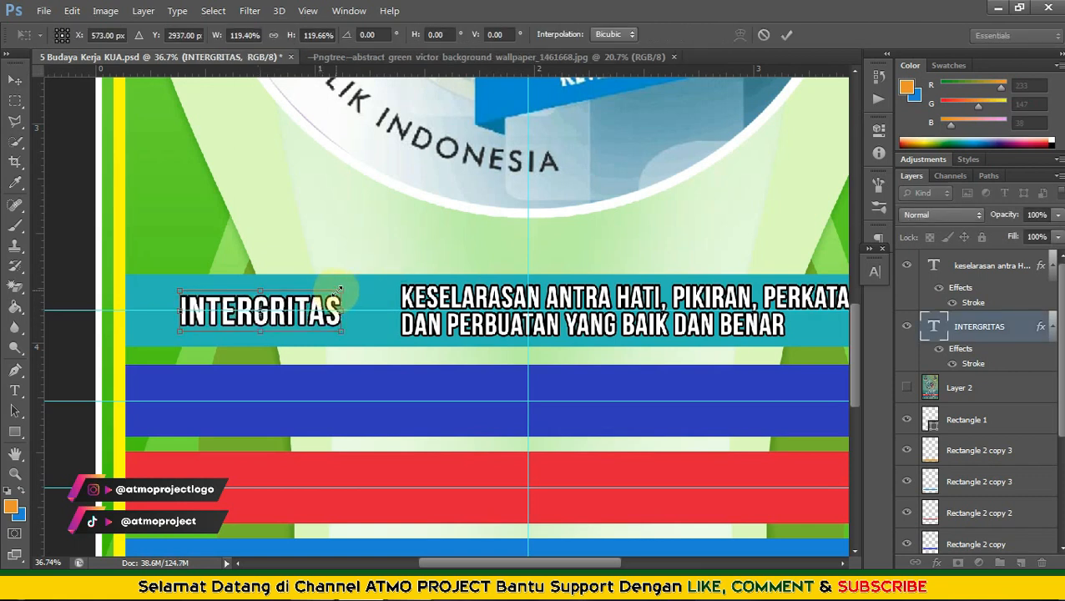
scroll(338, 289, "down", 3)
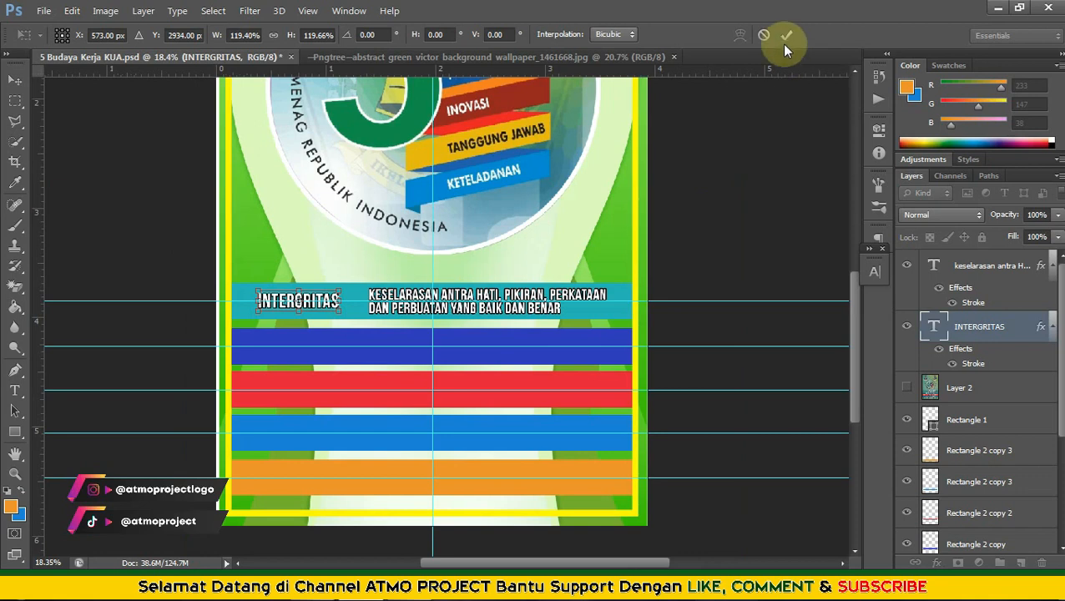
key("Return")
key("ctrl+s")
- Duplicate the INTERGRITAS label toward the description and replace the copy's text with a colon between the two texts
scroll(320, 325, "up", 5)
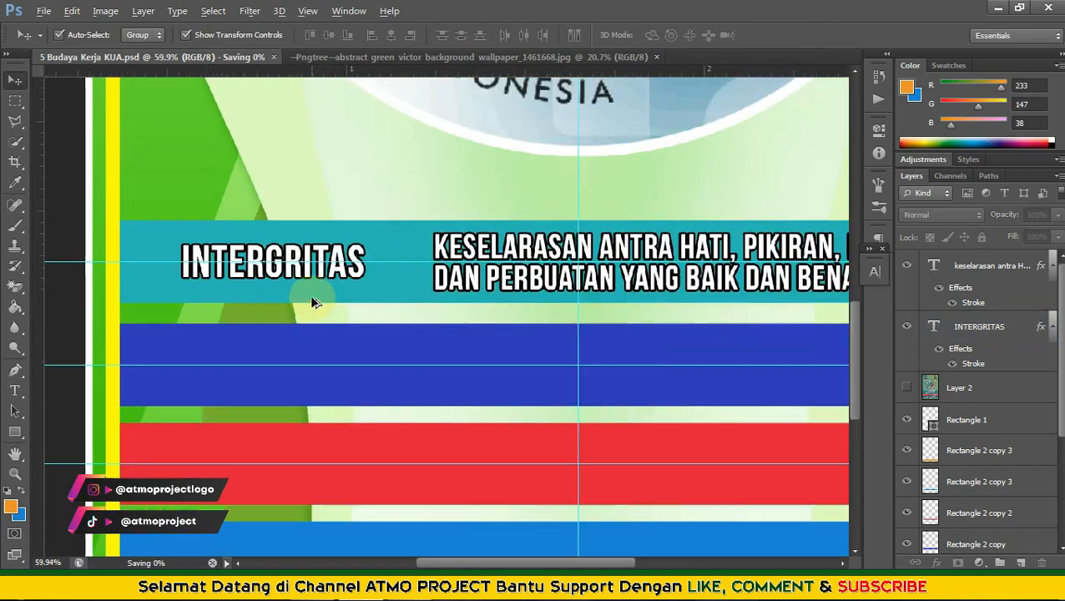
left_click(284, 248)
left_click_drag(280, 240, 447, 250)
left_click(14, 390)
left_click(445, 253)
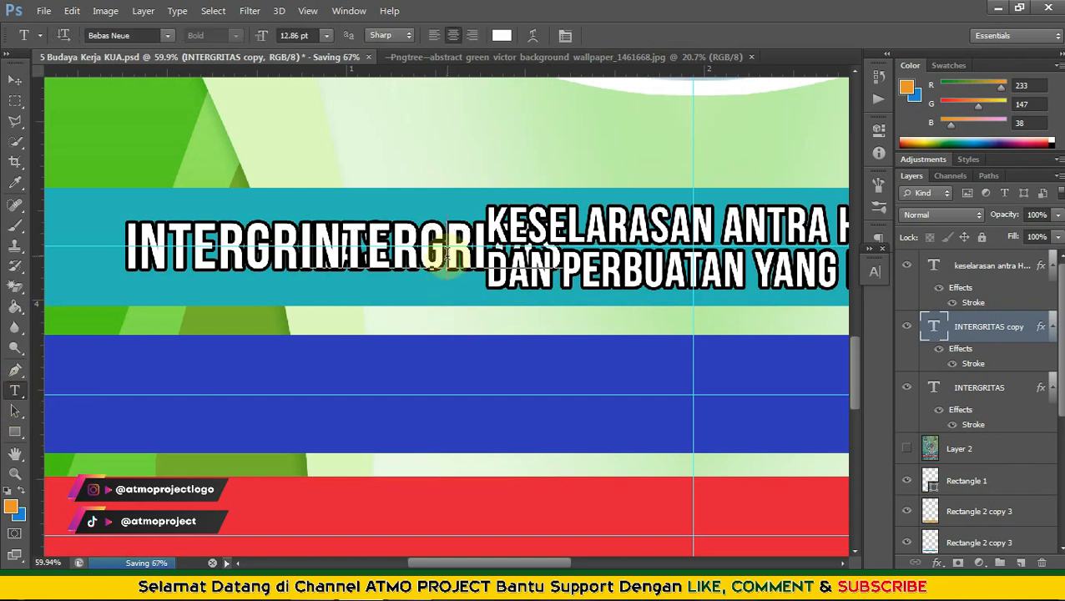
double_click(446, 253)
left_click(445, 253)
type(":")
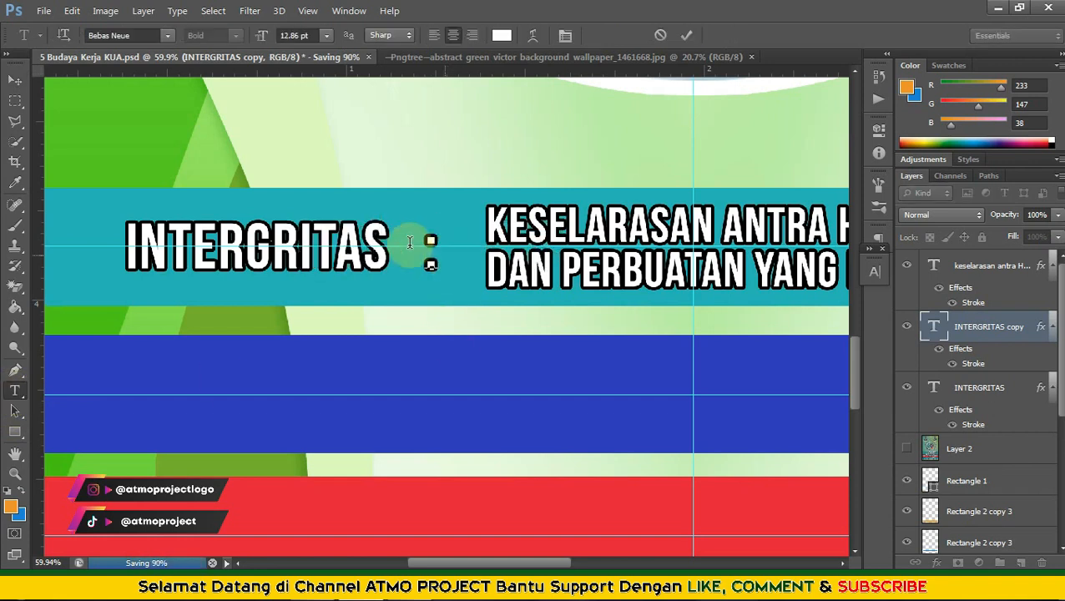
- Nudge the colon slightly upward to centre it on the teal band's horizontal guide
left_click(15, 81)
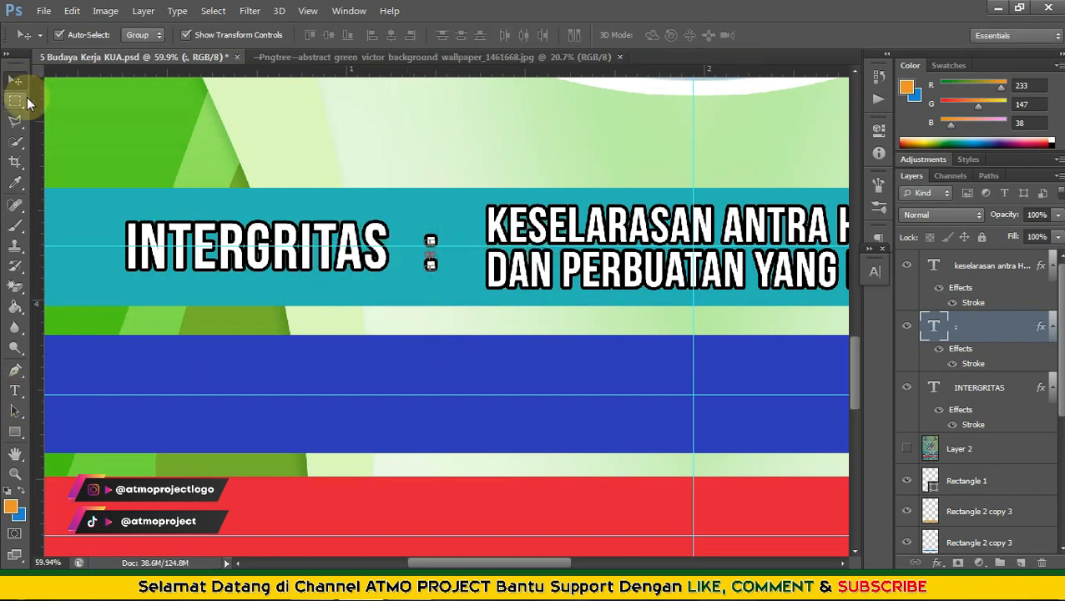
key("shift+Up")
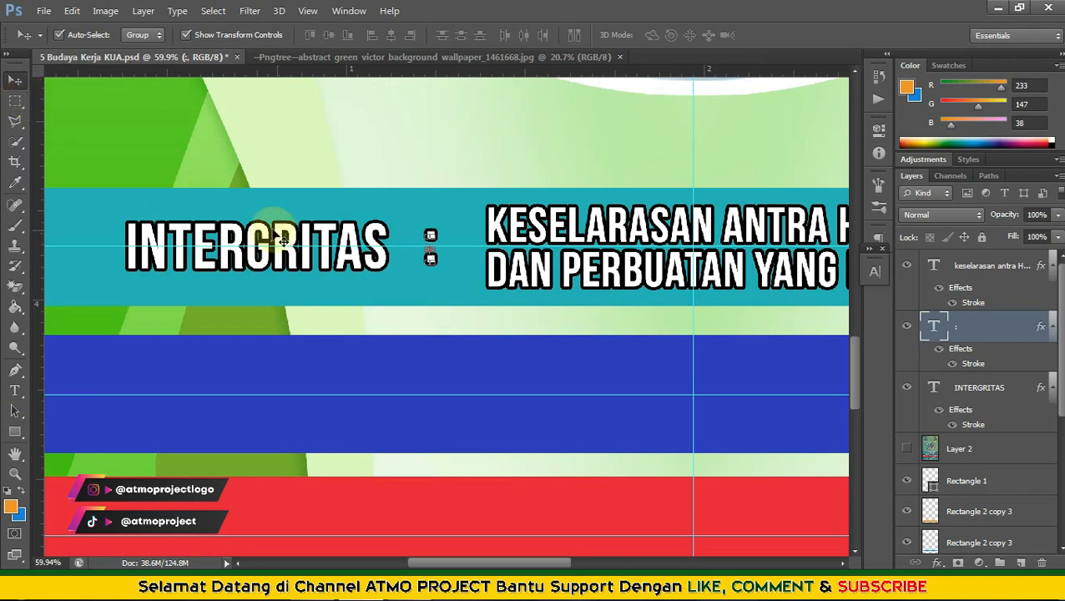
scroll(267, 246, "down", 5)
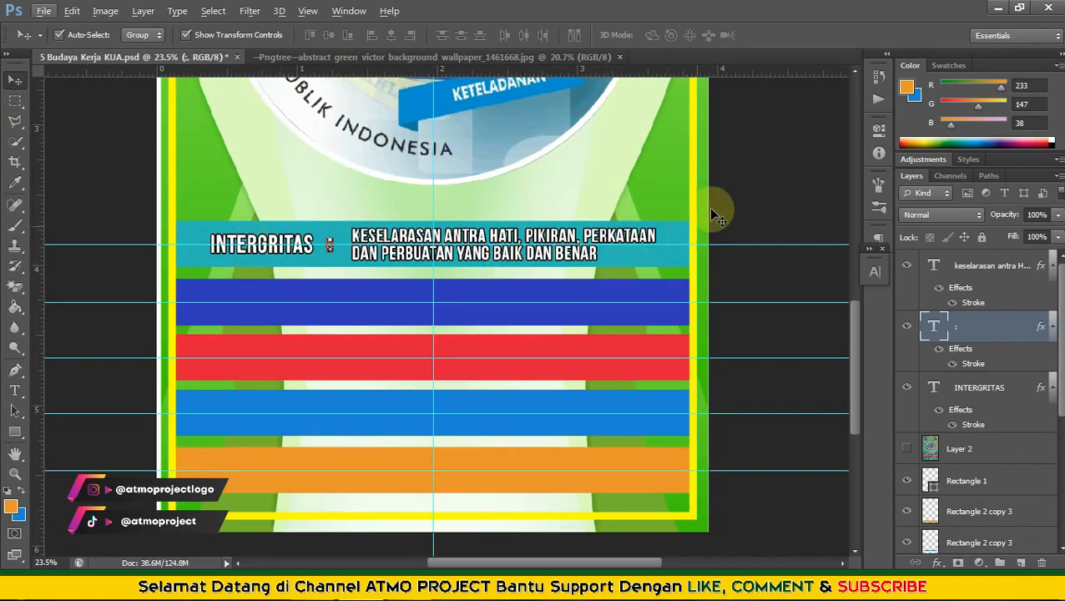
left_click(434, 236)
left_click(294, 242)
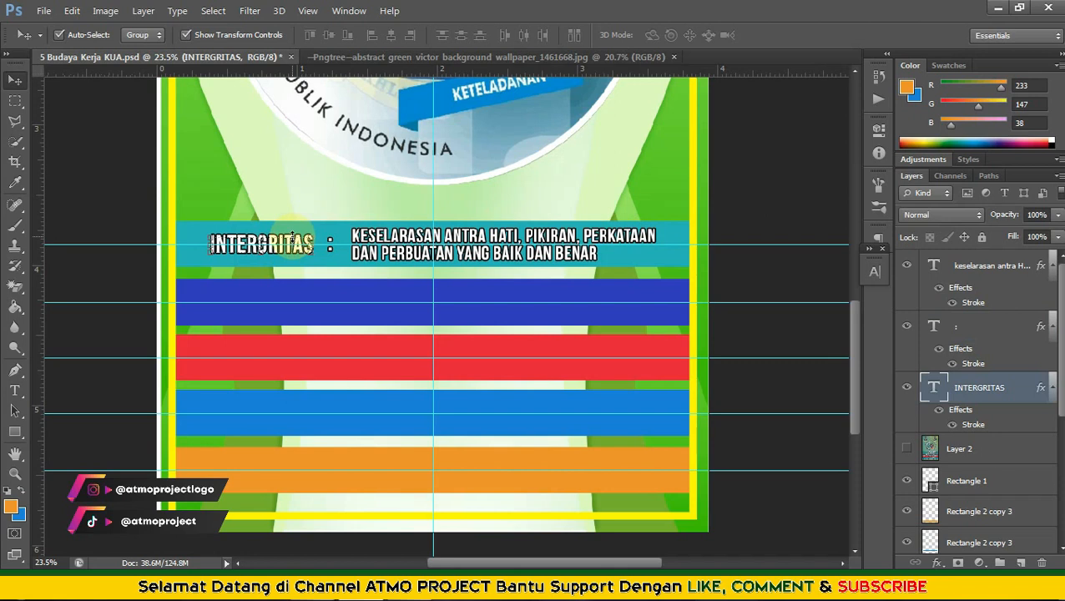
left_click(715, 211)
scroll(469, 266, "down", 3)
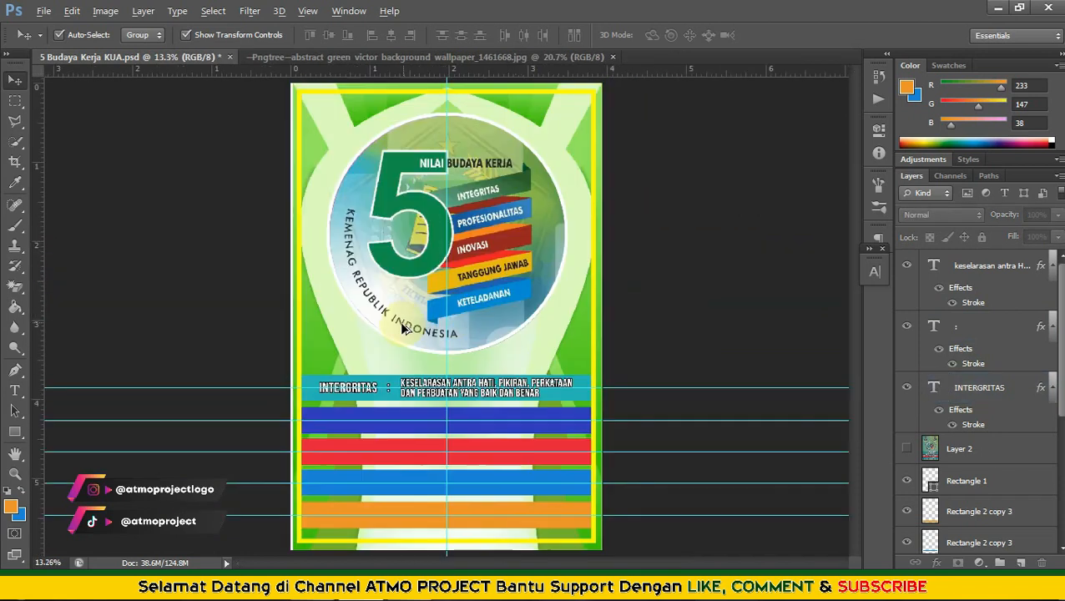
- Select the INTERGRITAS label, colon and two-line description together and duplicate them from the teal band onto the indigo band
scroll(449, 428, "up", 3)
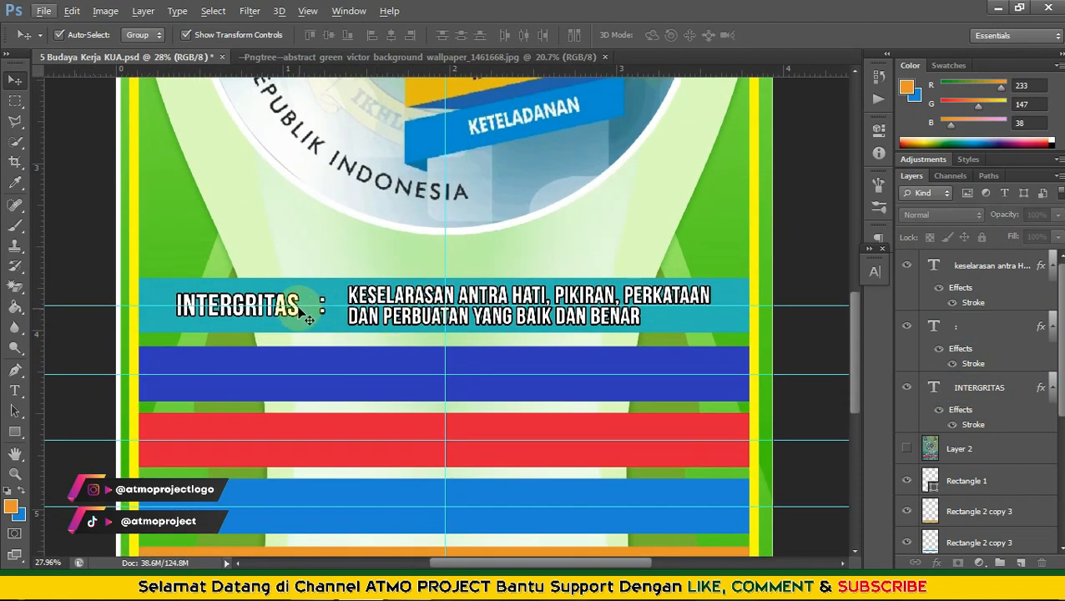
scroll(307, 317, "up", 3)
left_click(297, 288)
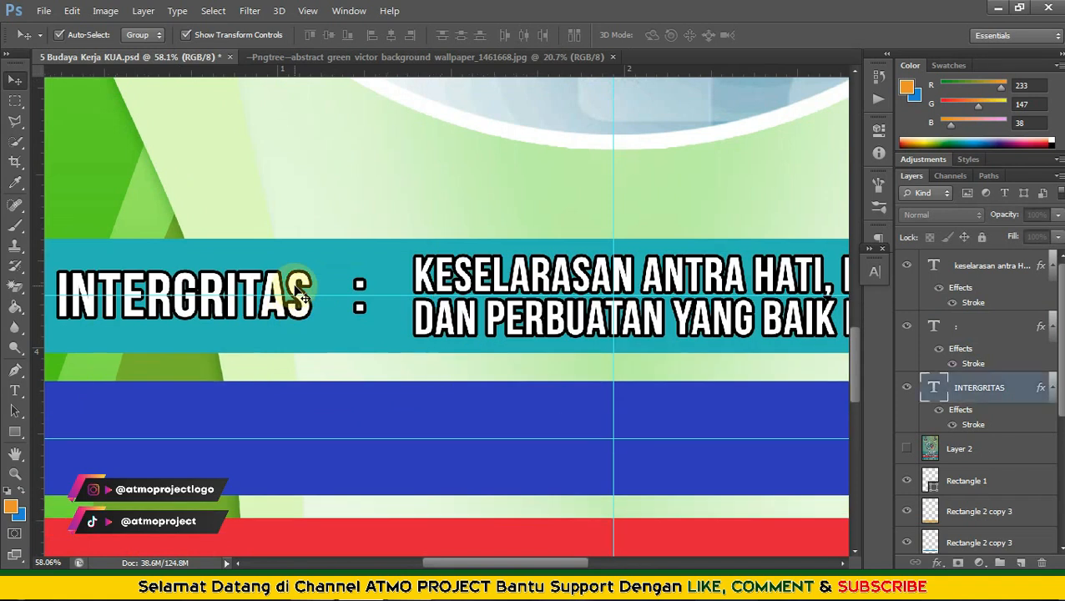
left_click(357, 292, "shift")
left_click(440, 275, "shift")
left_click_drag(427, 279, 428, 428)
- Duplicate the three selected texts onto the red band and nudge the copies upward to centre them on its guide
scroll(431, 357, "down", 3)
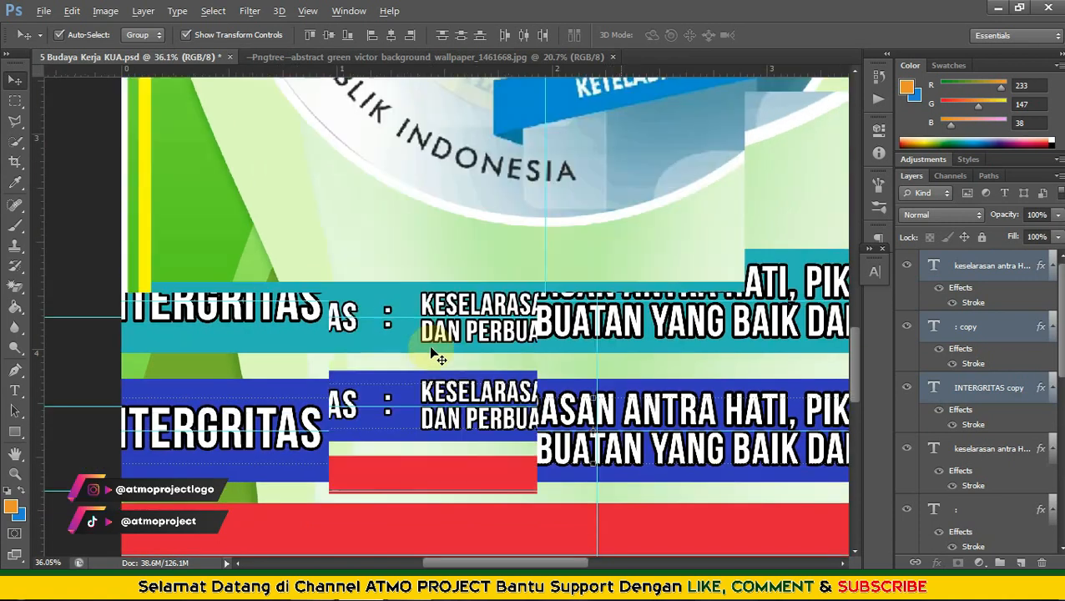
scroll(430, 348, "down", 8)
scroll(455, 438, "up", 7)
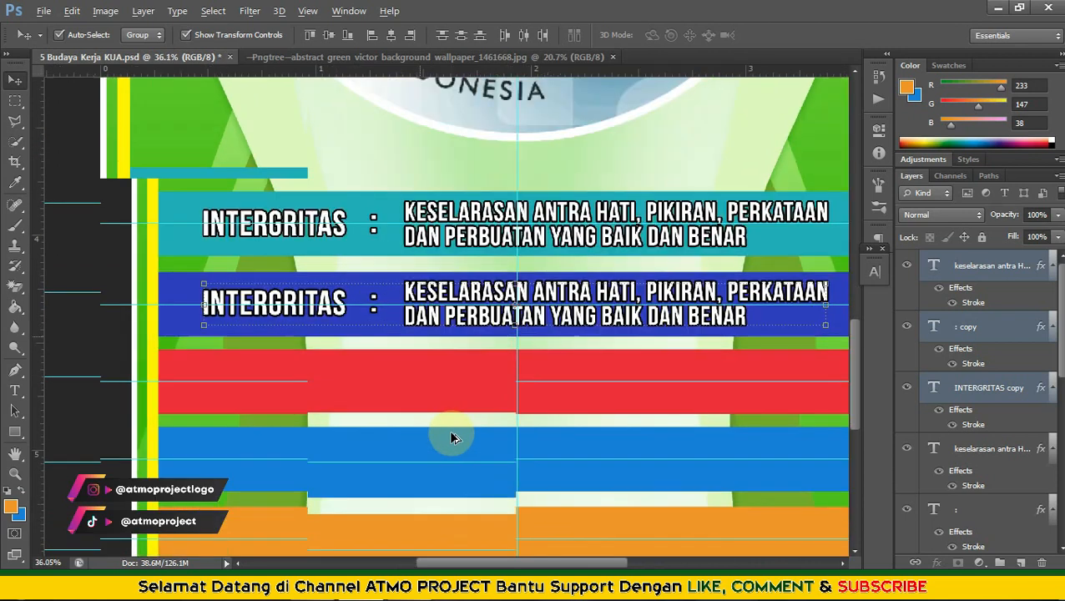
scroll(451, 438, "up", 1)
left_click_drag(452, 269, 451, 373)
key("Up")
key("Up")
key("Up")
key("Up")
key("Up")
key("Up")
key("Up")
key("Up")
key("Up")
key("Up")
key("Up")
key("Up")
key("Up")
key("Up")
key("Up")
key("Up")
key("Up")
key("Up")
key("Up")
key("Up")
key("Up")
key("Up")
key("Up")
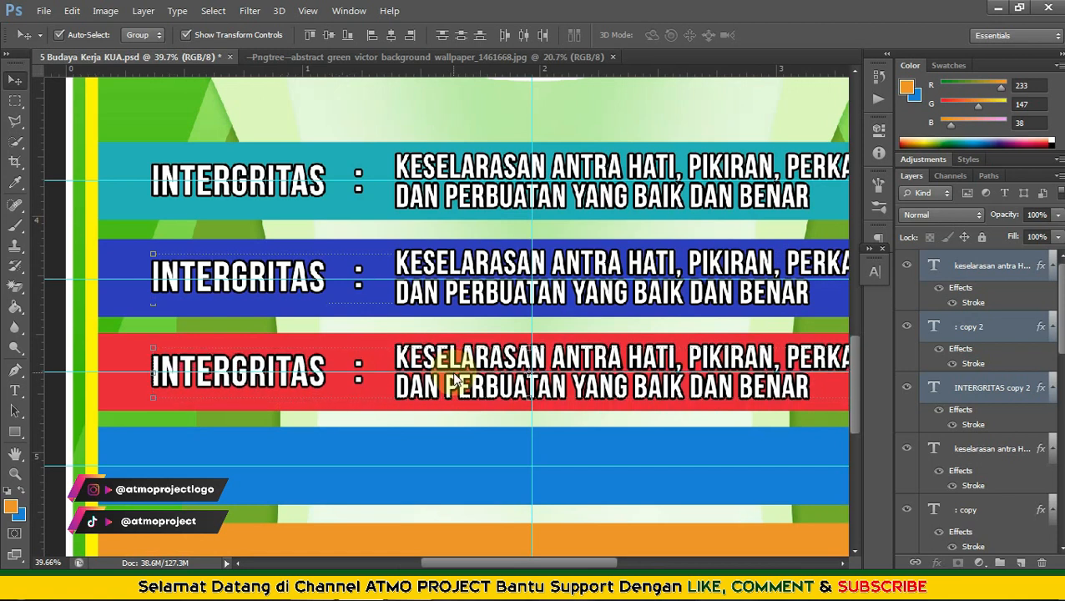
- Duplicate the label, colon and description from the red band onto the bright blue band
scroll(329, 208, "down", 3)
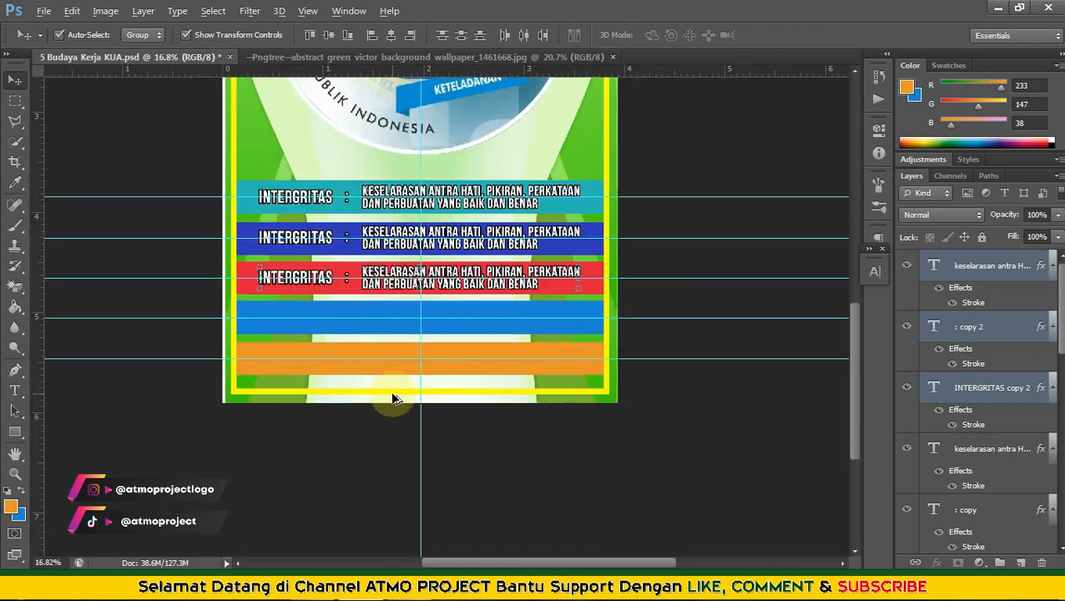
scroll(392, 399, "up", 2)
left_click_drag(391, 219, 398, 279)
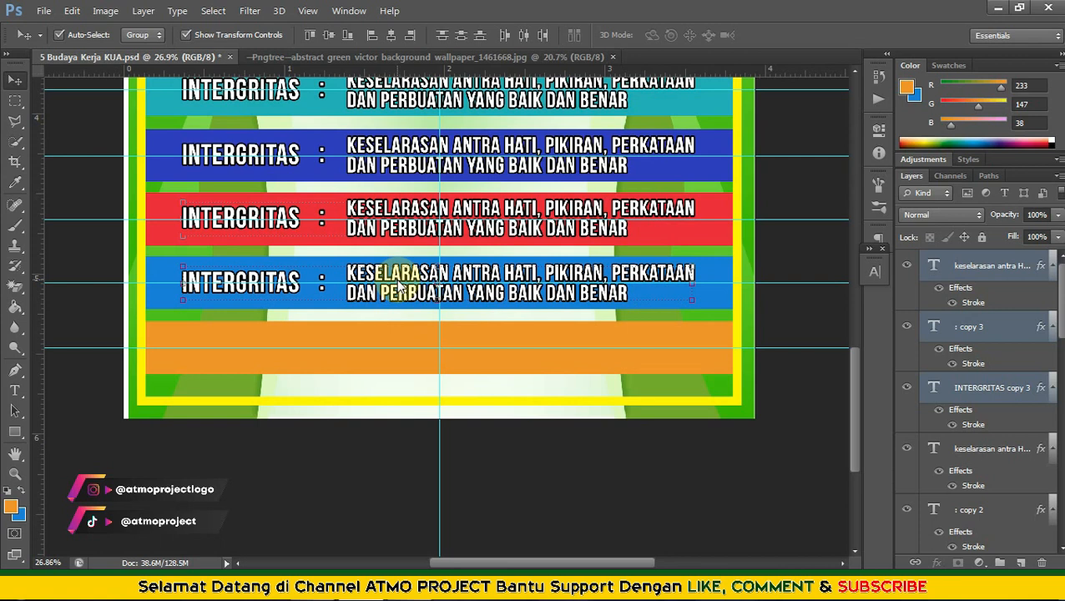
- Duplicate the label, colon and description onto the orange band and nudge the copies slightly downward onto its guide
scroll(400, 286, "down", 2)
scroll(400, 279, "up", 2)
left_click_drag(371, 188, 405, 298)
key("Down")
key("Down")
key("Down")
scroll(395, 332, "down", 5)
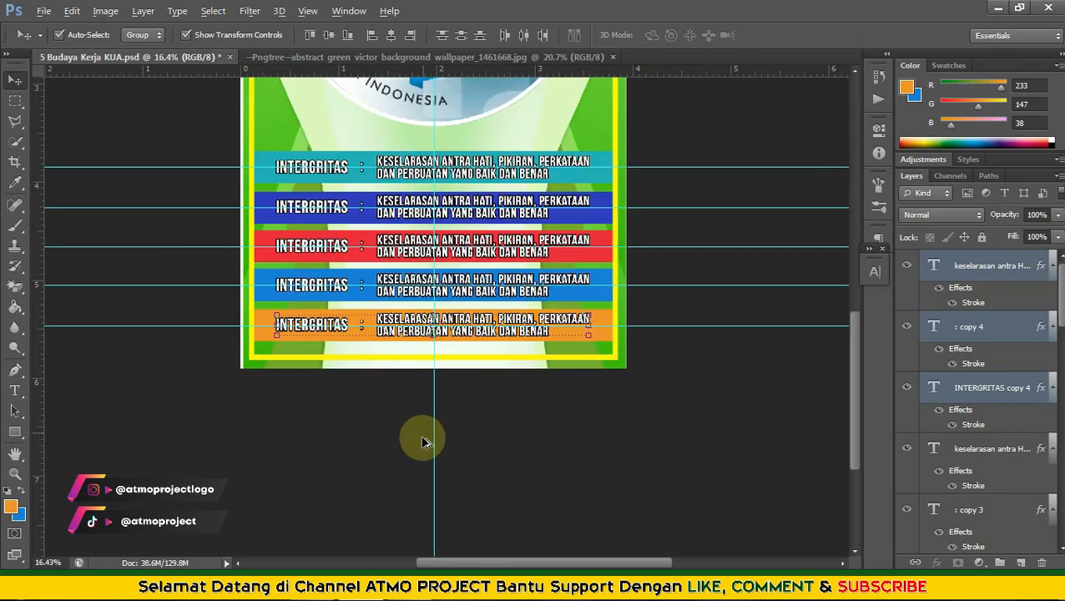
- Add a Drop Shadow to the yellow frame with Multiply blending, 75% opacity, 120° angle, 5 px distance and 5 px size
scroll(422, 443, "down", 2)
left_click(570, 219)
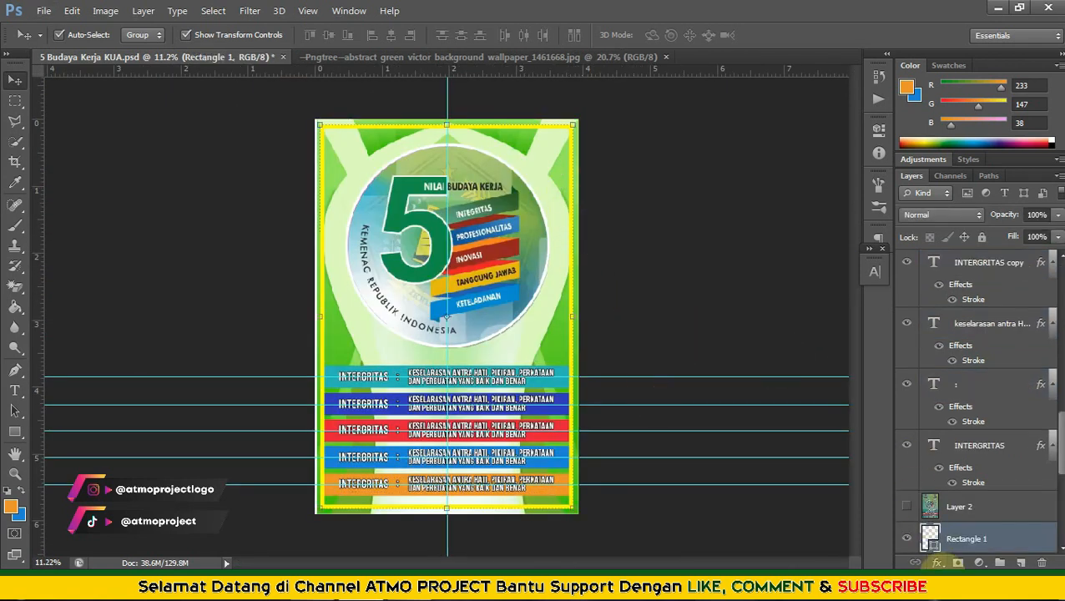
left_click(941, 565)
left_click(960, 549)
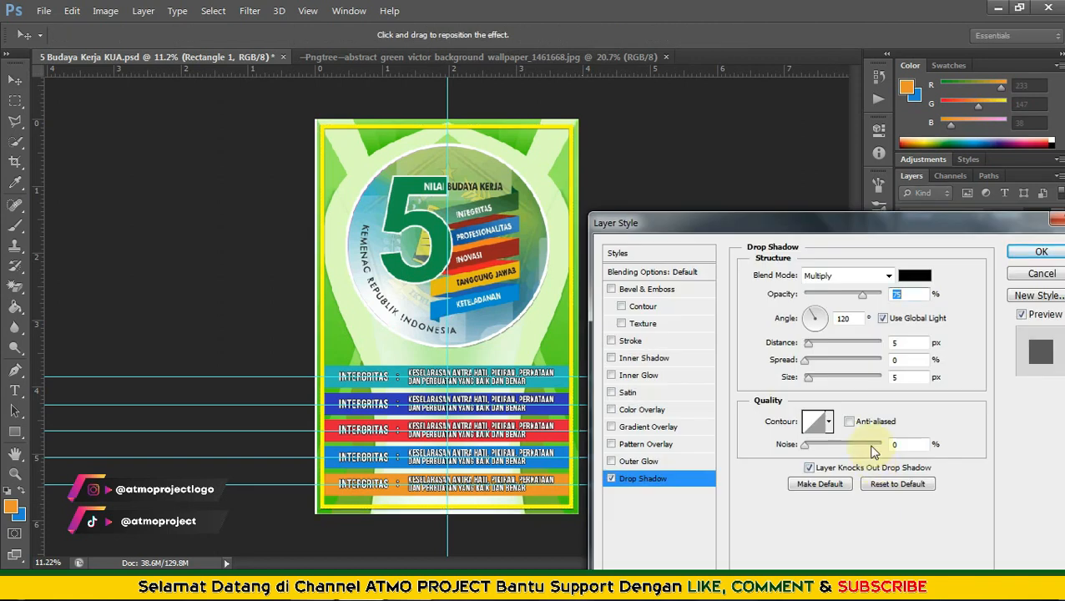
left_click(1026, 255)
- Save the document and clear all guides from the canvas
key("ctrl+s")
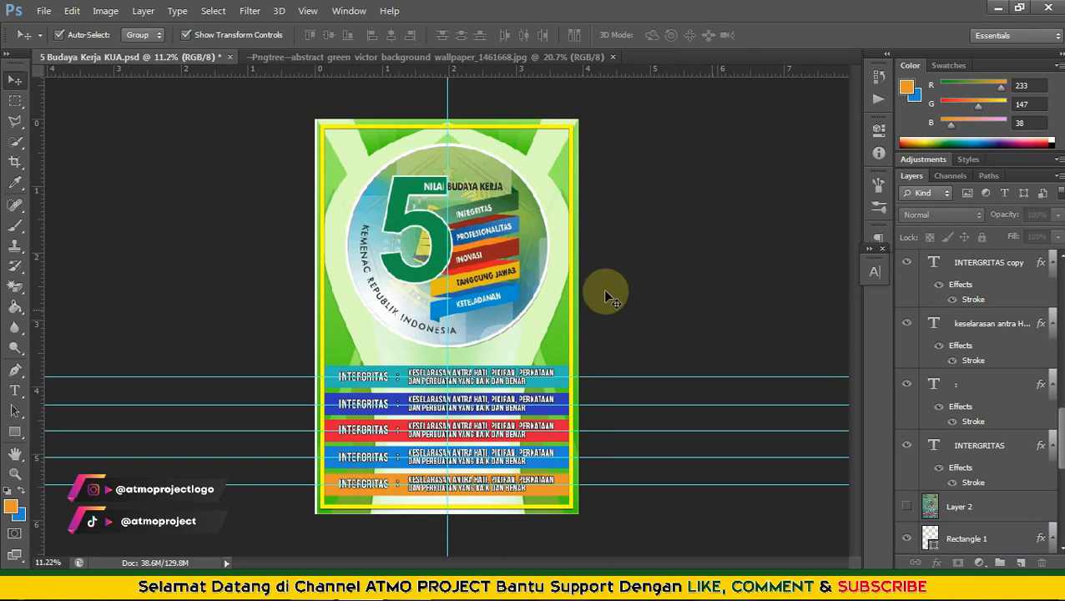
left_click(308, 11)
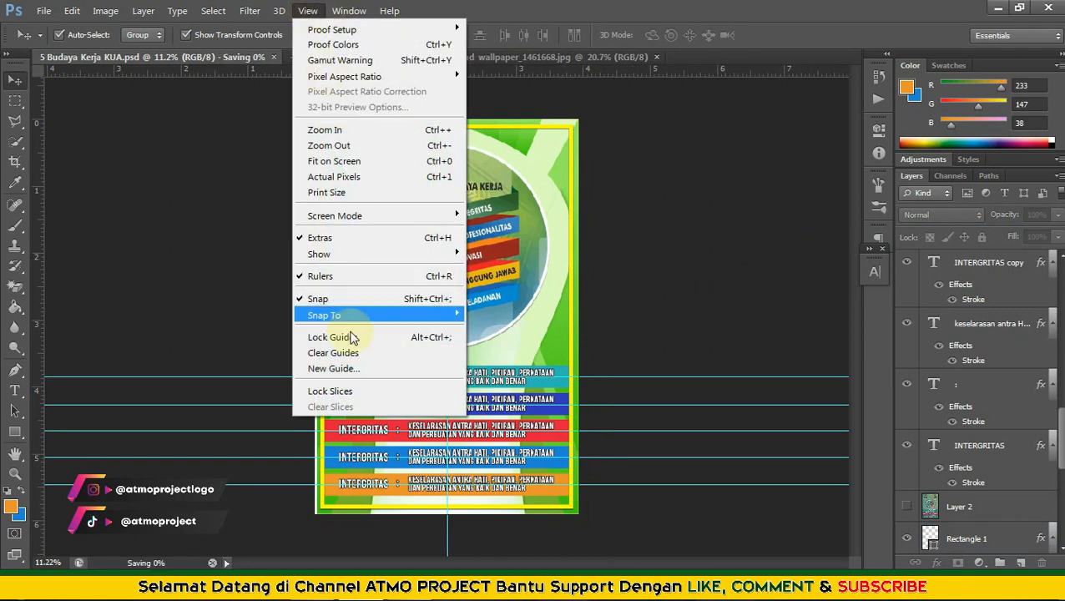
left_click(355, 353)
- Show the poster photo layer and move it straight up so its five text rows sit above the new color bands
scroll(490, 467, "up", 6)
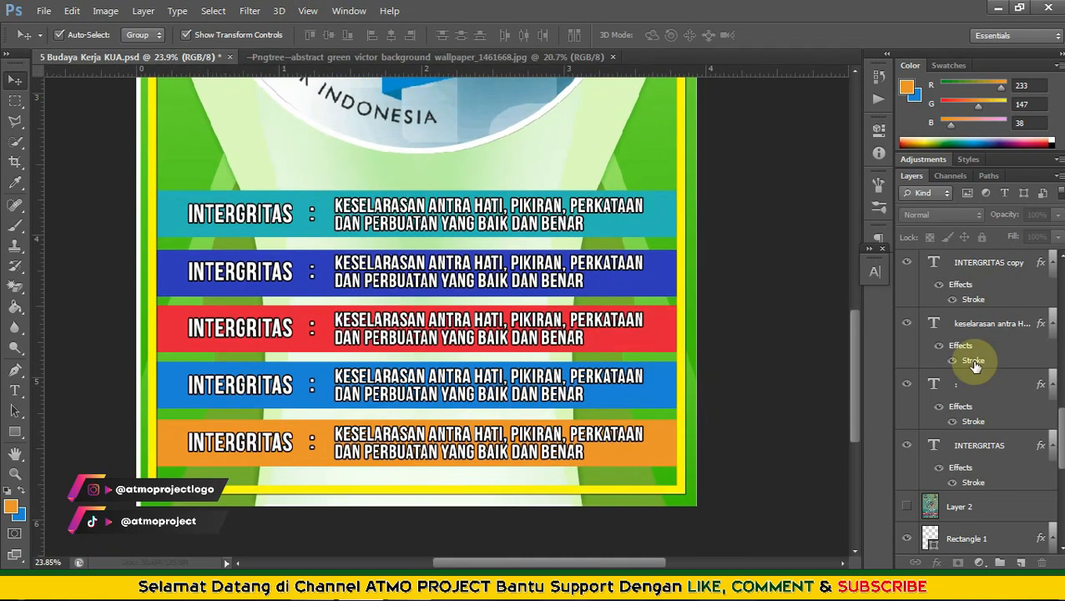
left_click(906, 506)
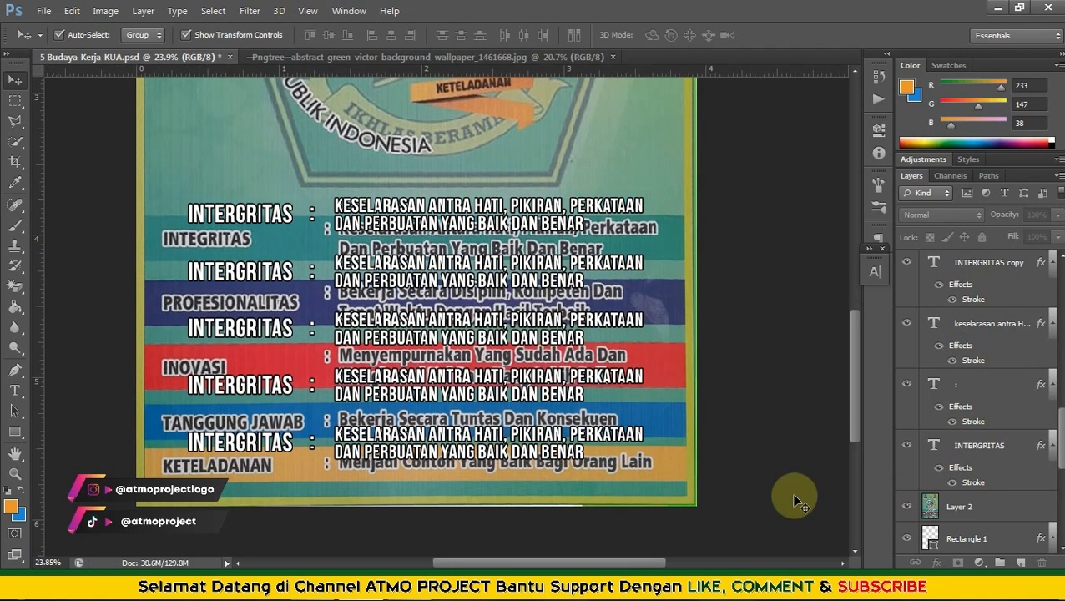
scroll(439, 276, "down", 6)
left_click_drag(440, 275, 443, 94)
scroll(449, 271, "up", 4)
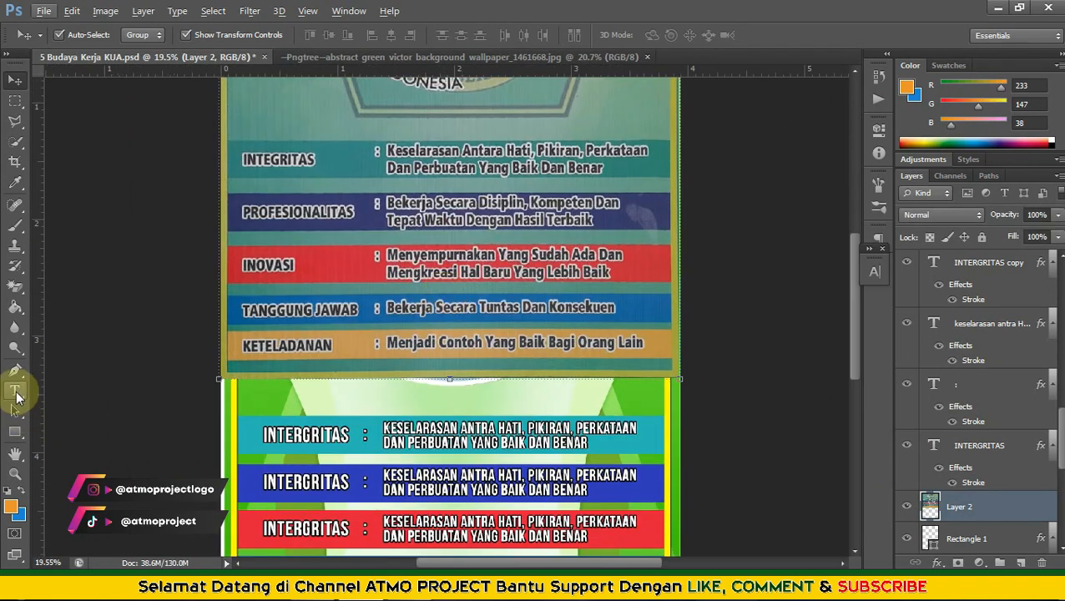
- Replace the INTERGRITAS label on the indigo band with PROFESIONALISME
left_click(15, 390)
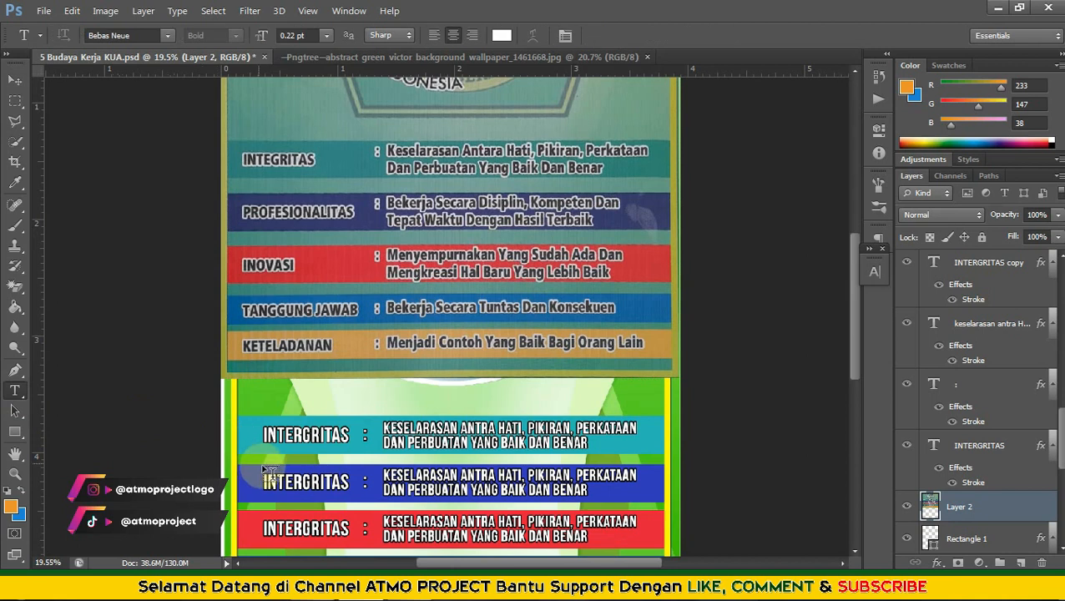
double_click(295, 483)
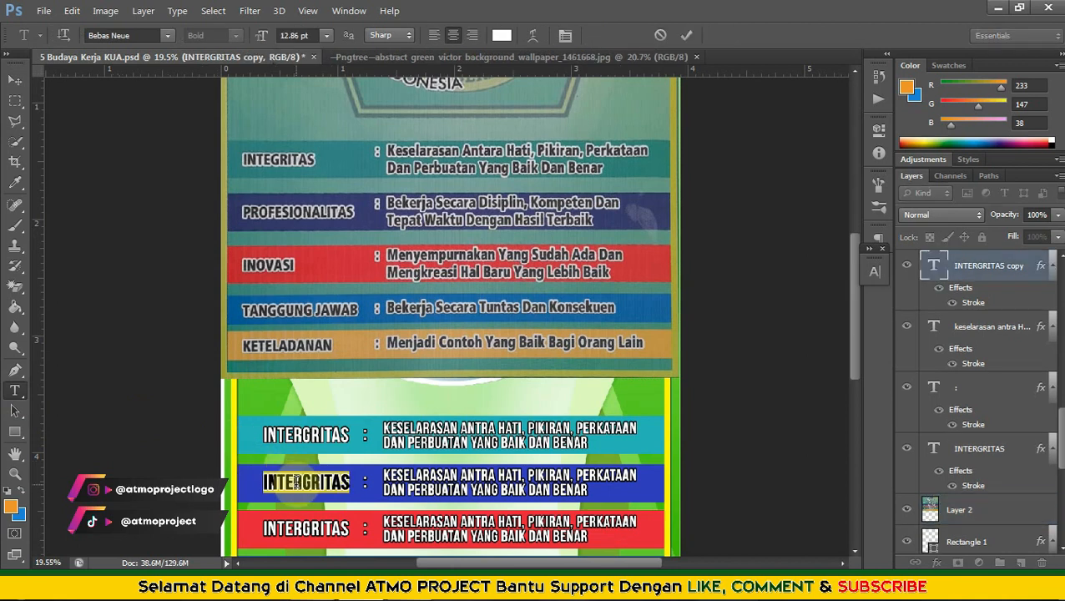
type("PROFE")
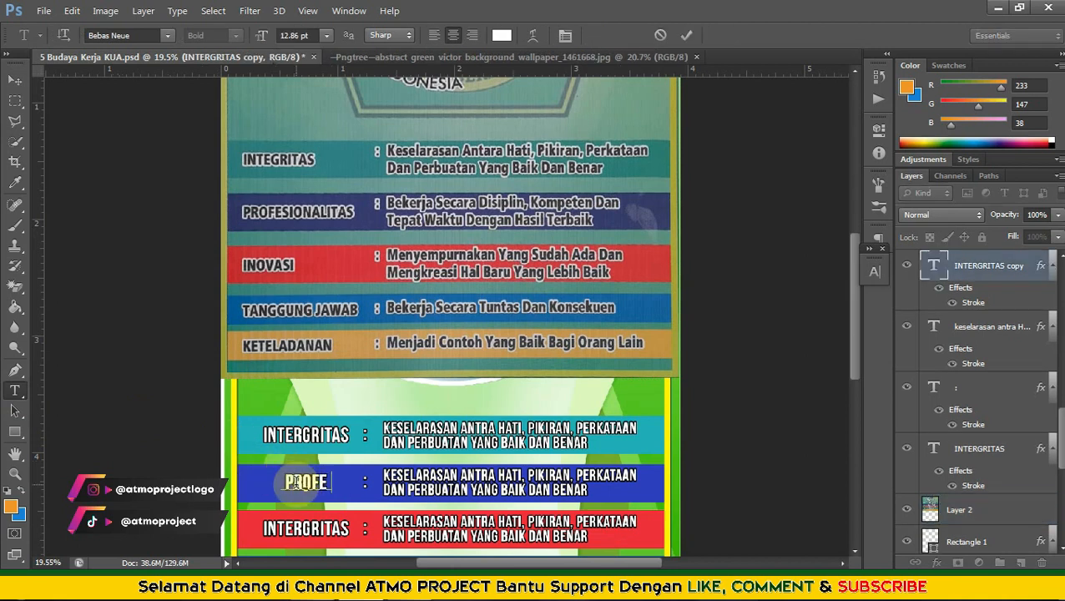
type("SIONALISME")
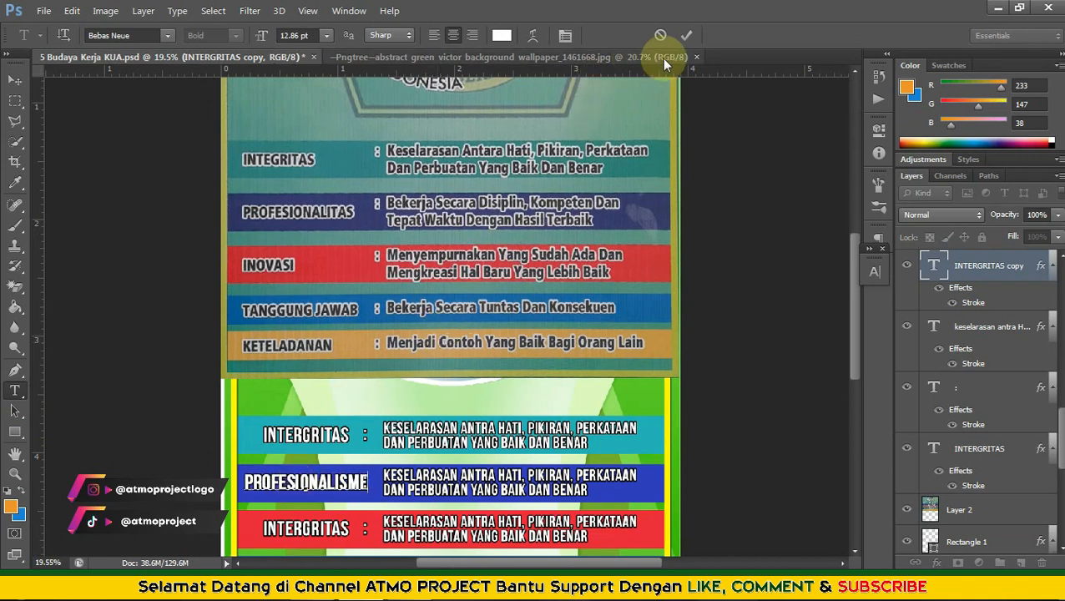
left_click(686, 35)
- Replace the INTERGRITAS label on the red band with INOVASI
left_click(308, 529)
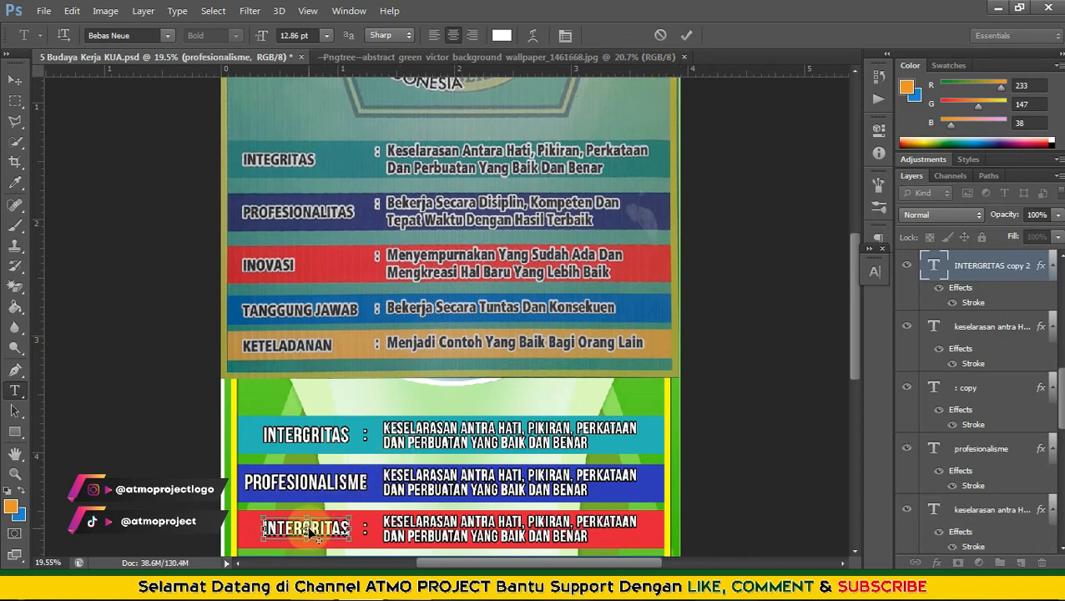
type("in")
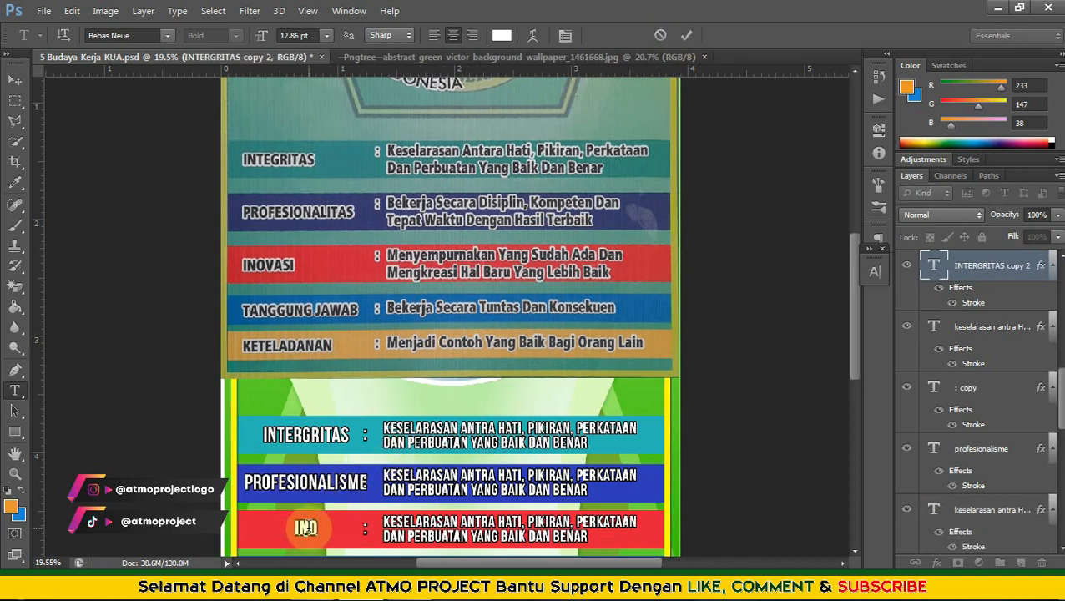
type("ovasi")
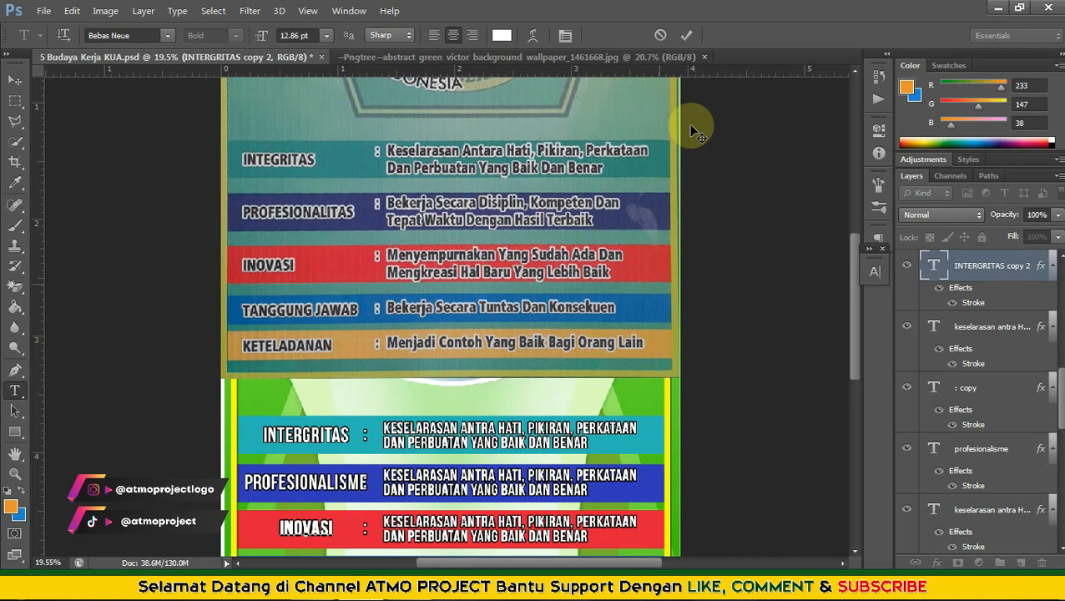
left_click(686, 35)
- Replace the INTERGRITAS label on the bright blue band with TANGGUNG JAWAB
scroll(373, 463, "down", 3)
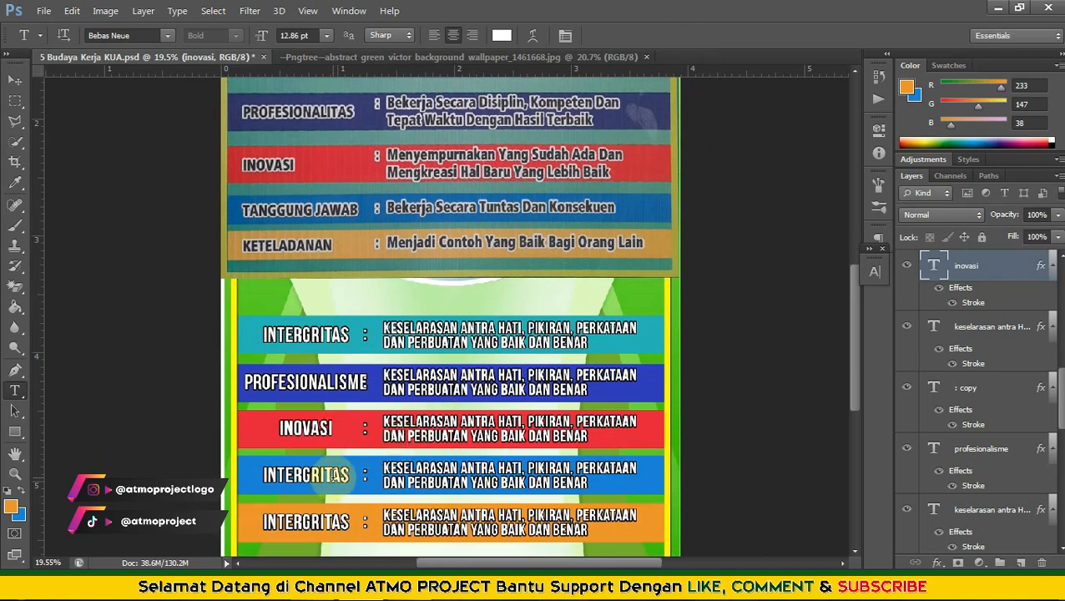
left_click(333, 474)
key("ctrl+a")
type("t")
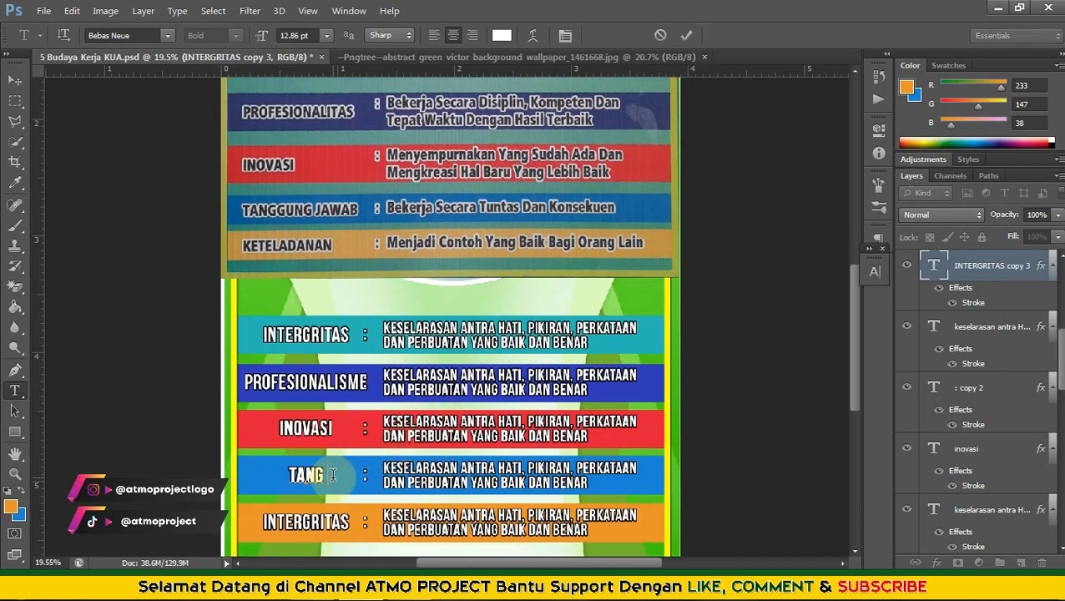
type("anggung jawab")
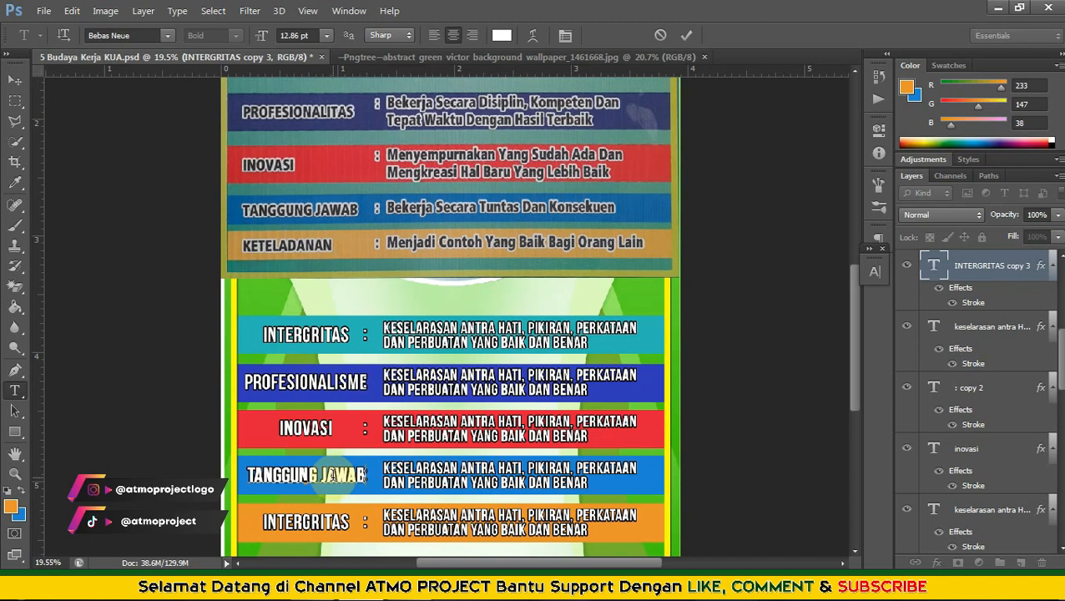
- Replace the INTERGRITAS label on the orange band with KETELADANAN and return to the Move tool
left_click(334, 522)
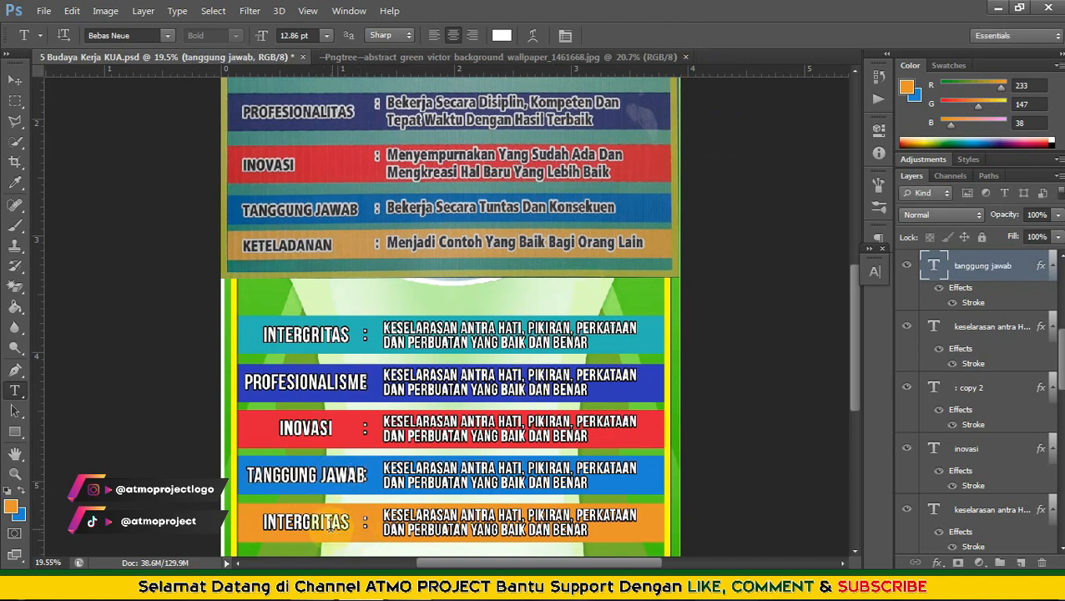
key("ctrl+a")
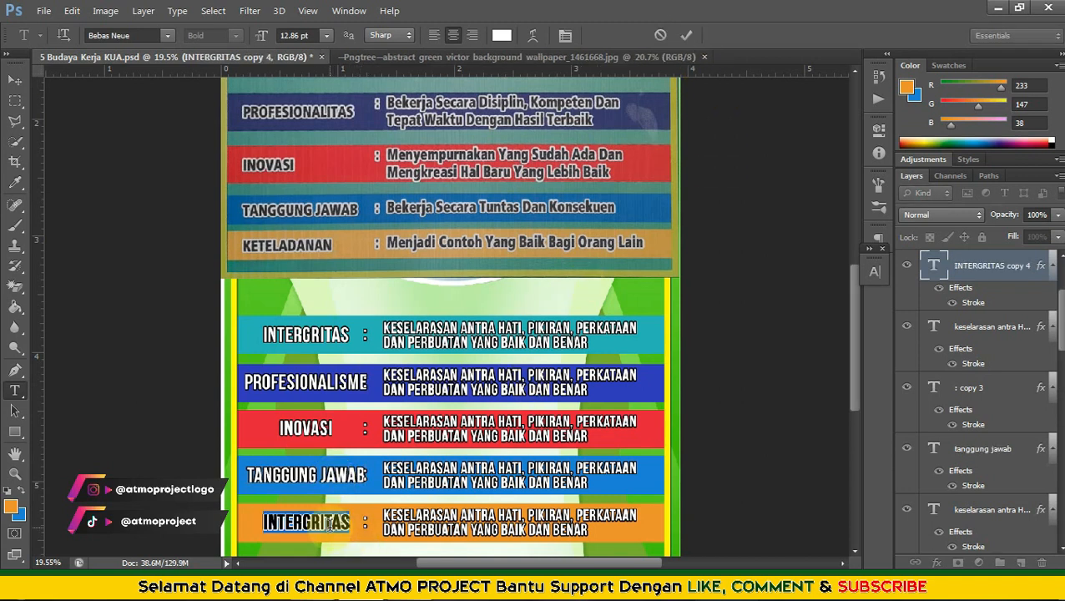
type("ke")
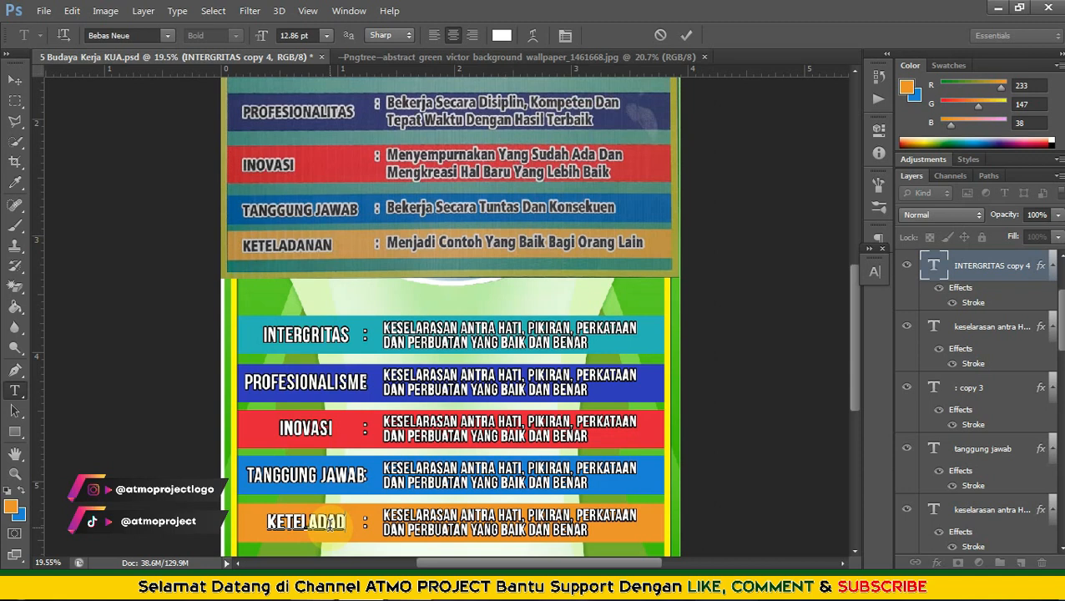
type("teladanan")
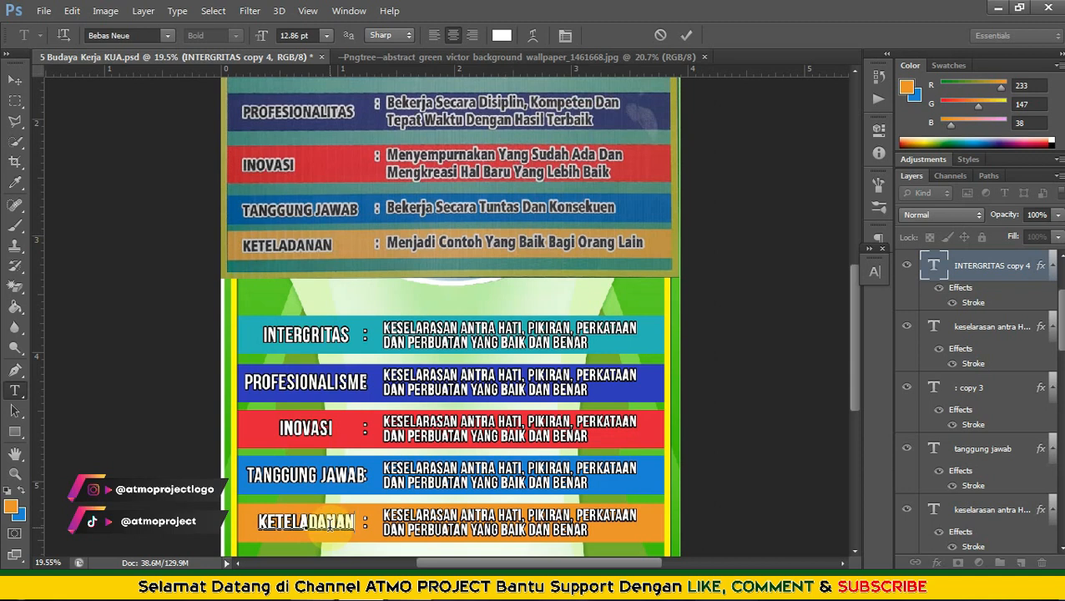
left_click(15, 79)
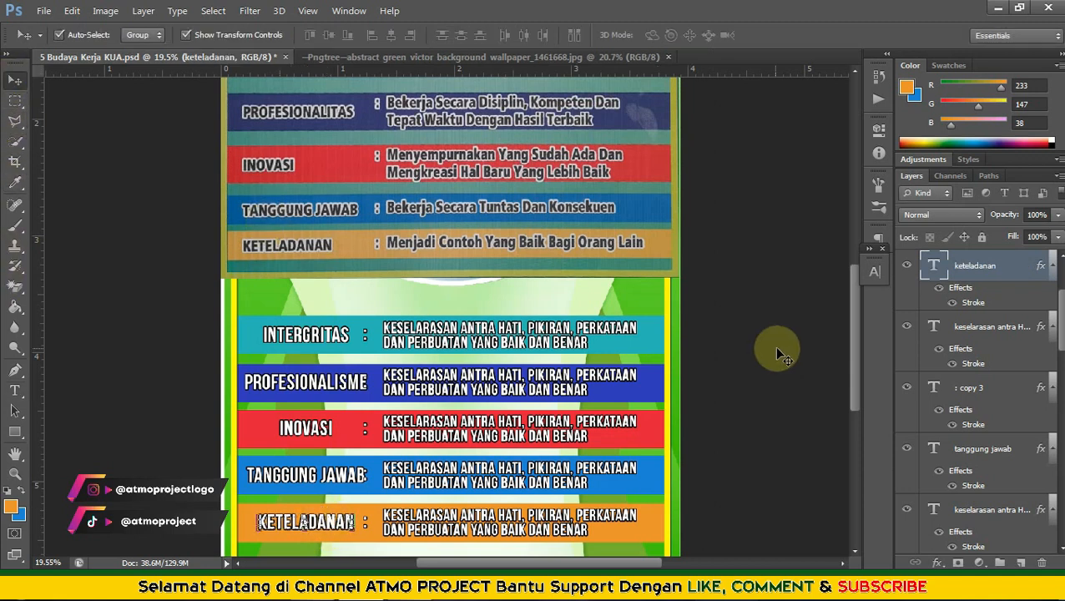
scroll(289, 528, "up", 3)
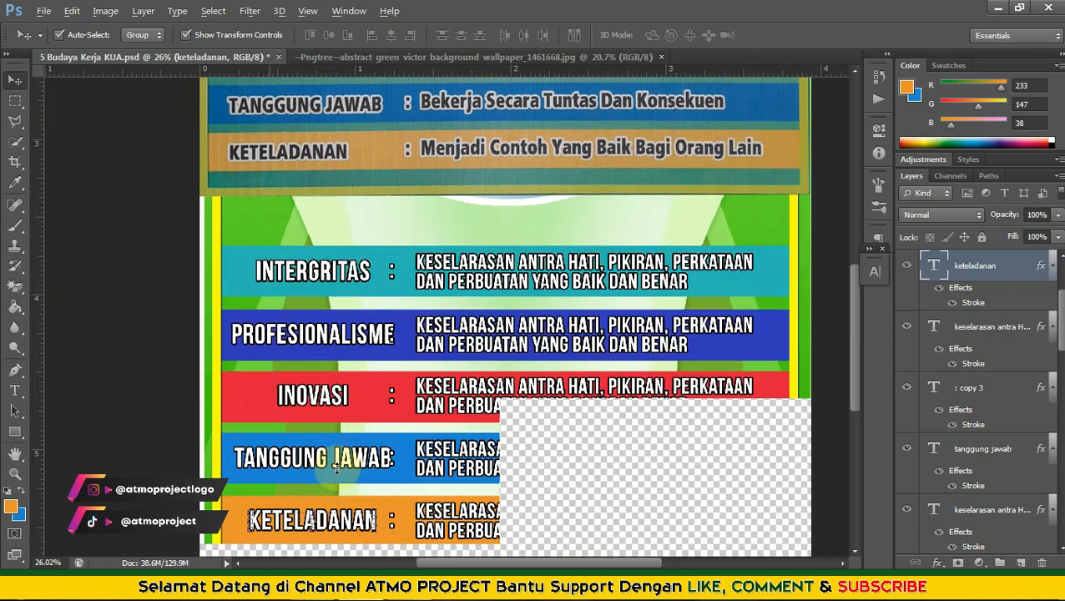
scroll(339, 466, "up", 5)
scroll(339, 466, "down", 4)
scroll(439, 395, "down", 5)
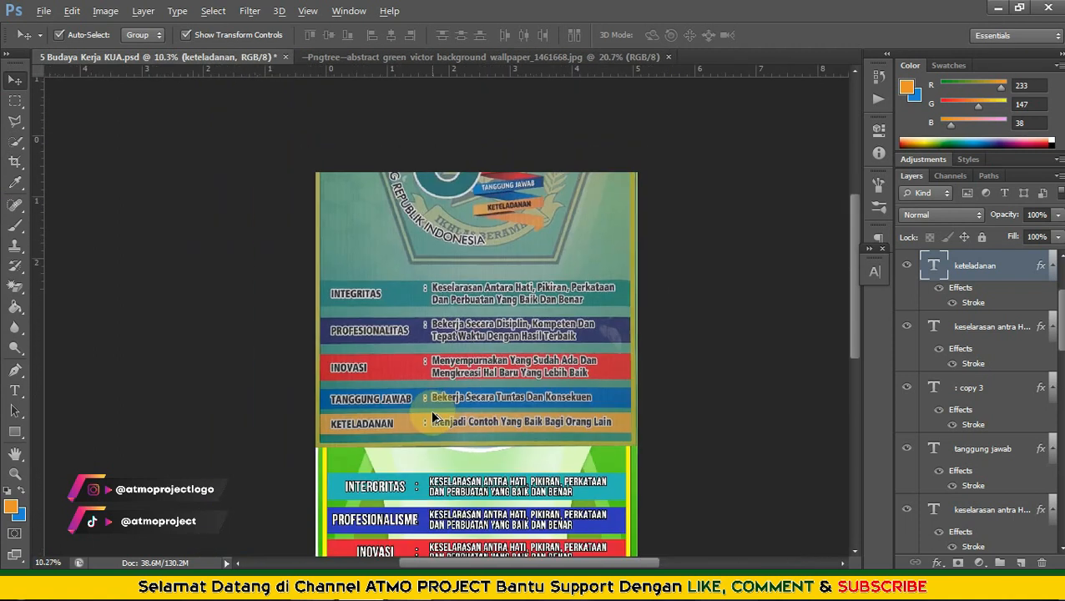
scroll(387, 489, "up", 5)
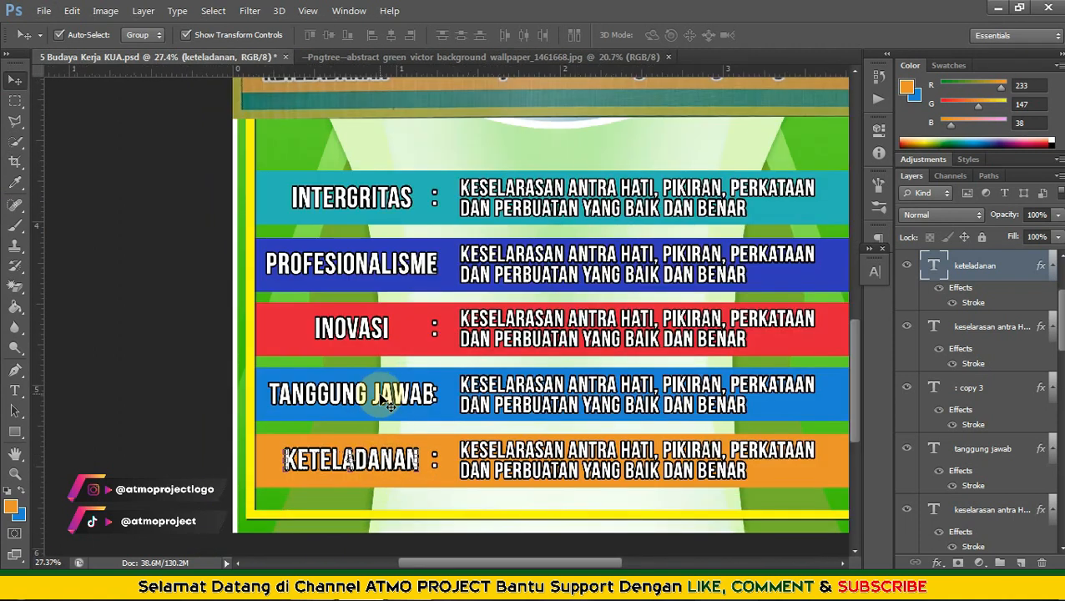
- Select all five value labels together and narrow them to about 88% width, clear of the colons
left_click(383, 402, "shift")
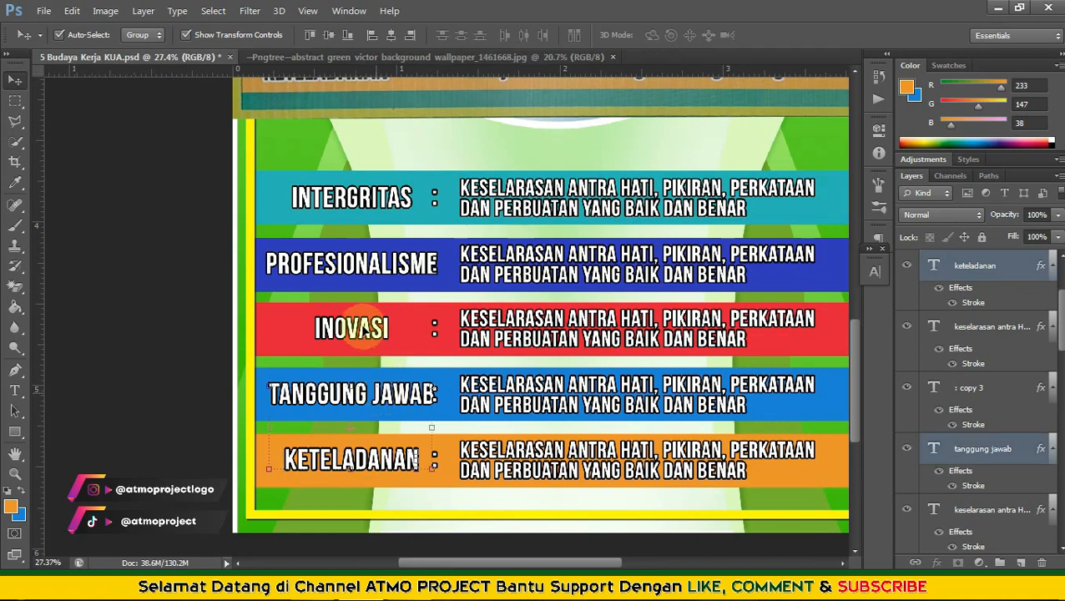
left_click(373, 332, "shift")
left_click(376, 265, "shift")
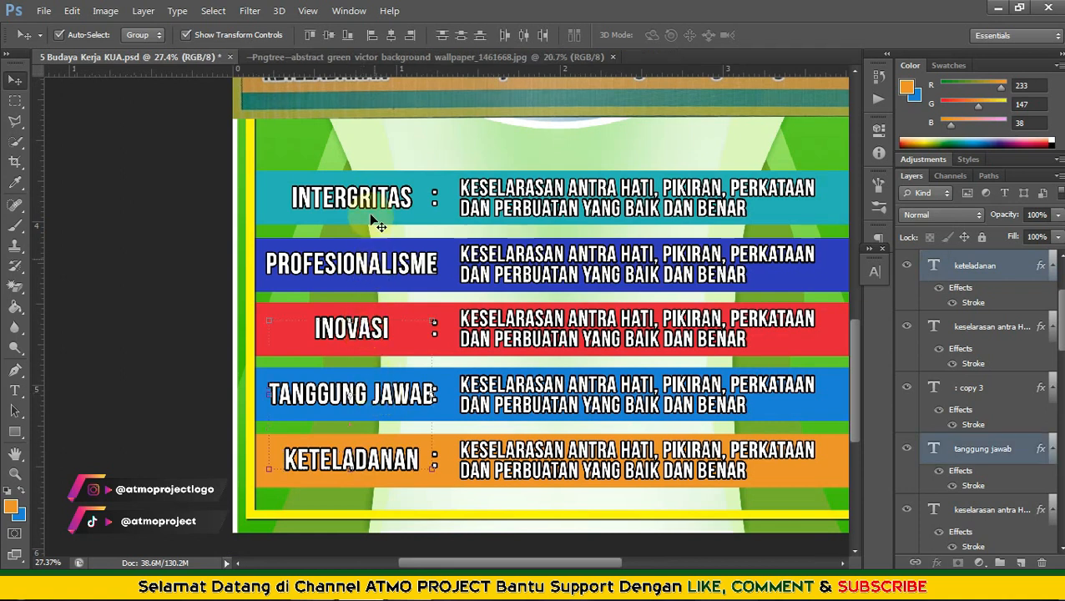
left_click(371, 213, "shift")
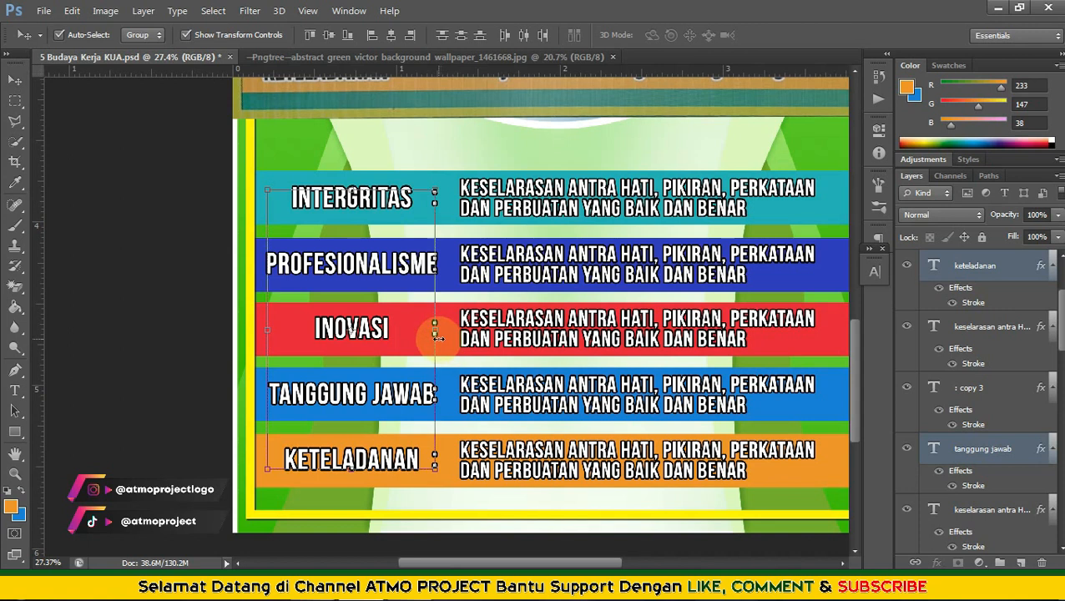
key("ctrl+t")
left_click_drag(433, 332, 427, 337)
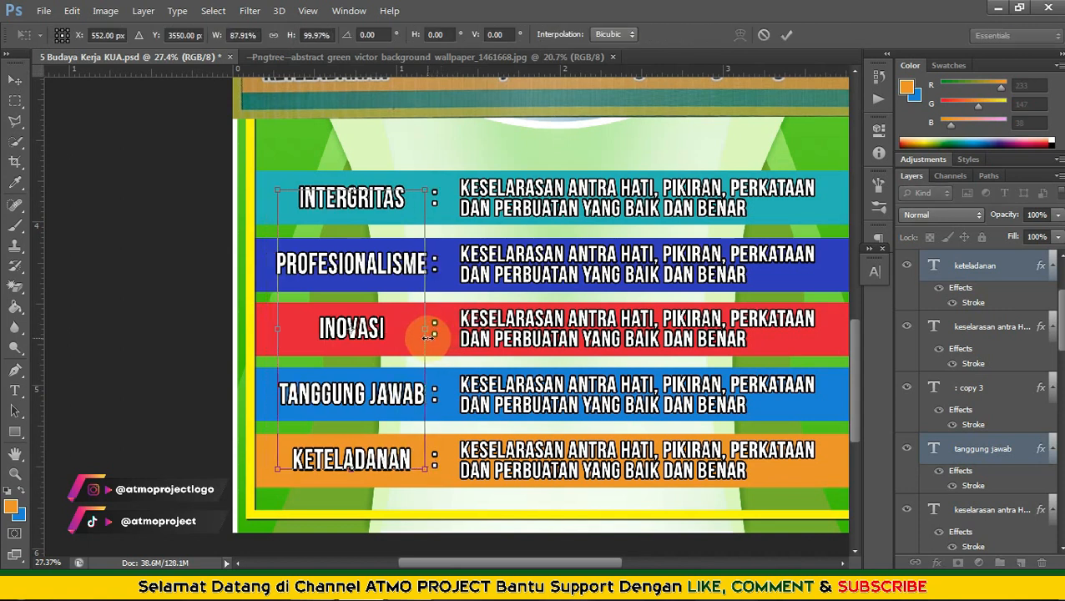
key("Return")
- Nudge the five selected value labels slightly left, away from the colons
key("Left")
key("Left")
key("Left")
key("Left")
key("Left")
key("Left")
key("Left")
key("Left")
key("Left")
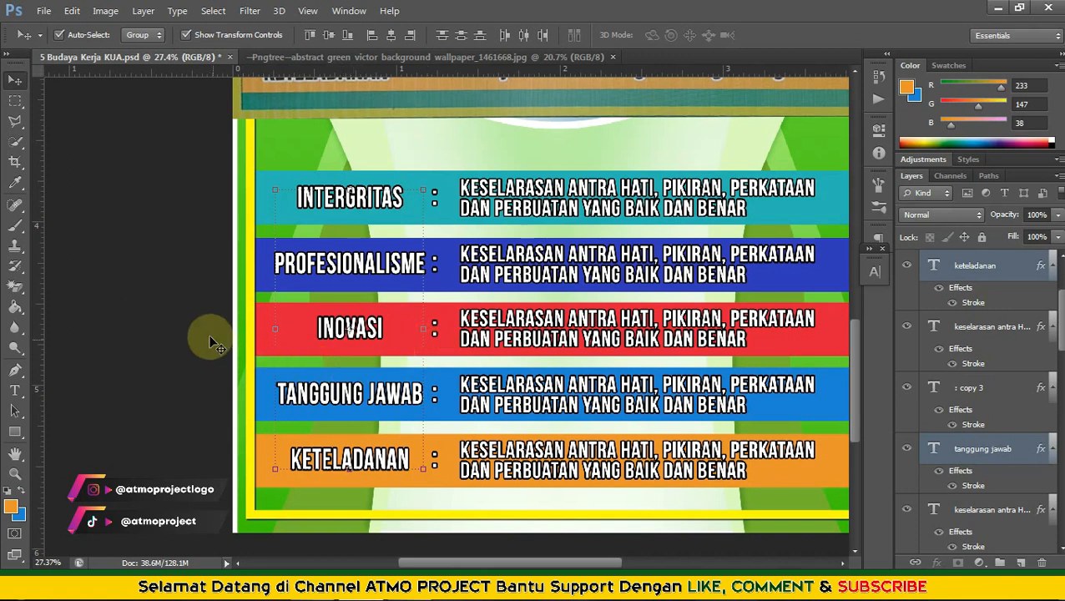
- Place a vertical guide at the left edge of the PROFESIONALISME label and align the INTERGRITAS label's left edge to it
left_click_drag(38, 214, 276, 340)
left_click(174, 223)
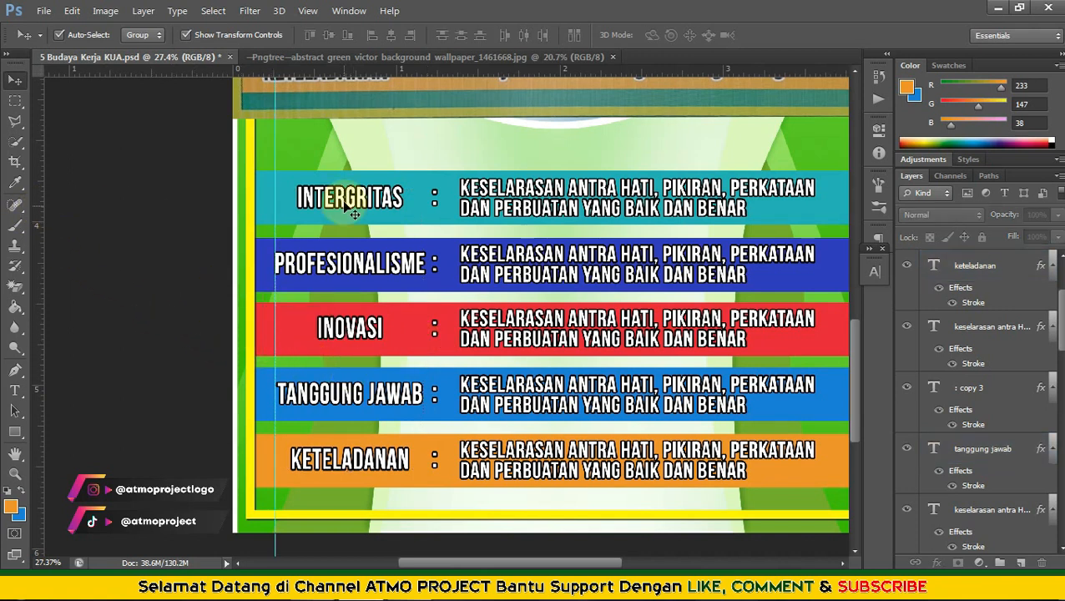
left_click(354, 214)
left_click_drag(332, 200, 313, 201)
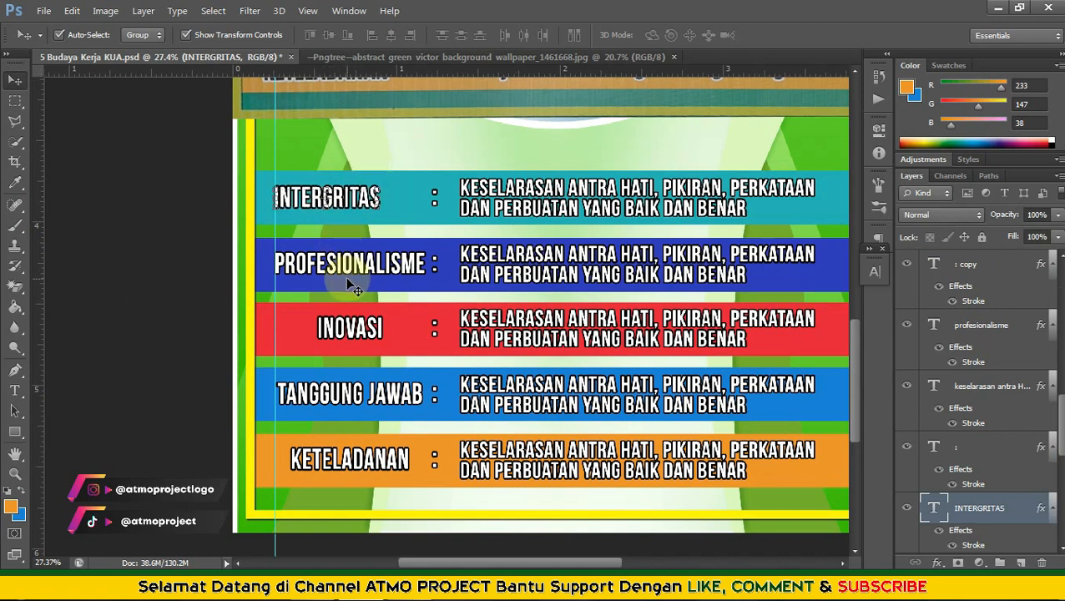
- Move the INOVASI label left so its first letter aligns with the vertical guide
left_click(353, 338)
key("Left")
key("Left")
key("Left")
key("Left")
key("Left")
key("Left")
key("Left")
key("Left")
key("Left")
key("Left")
key("Left")
key("Left")
key("Left")
key("Left")
key("Left")
key("Left")
key("Left")
key("Left")
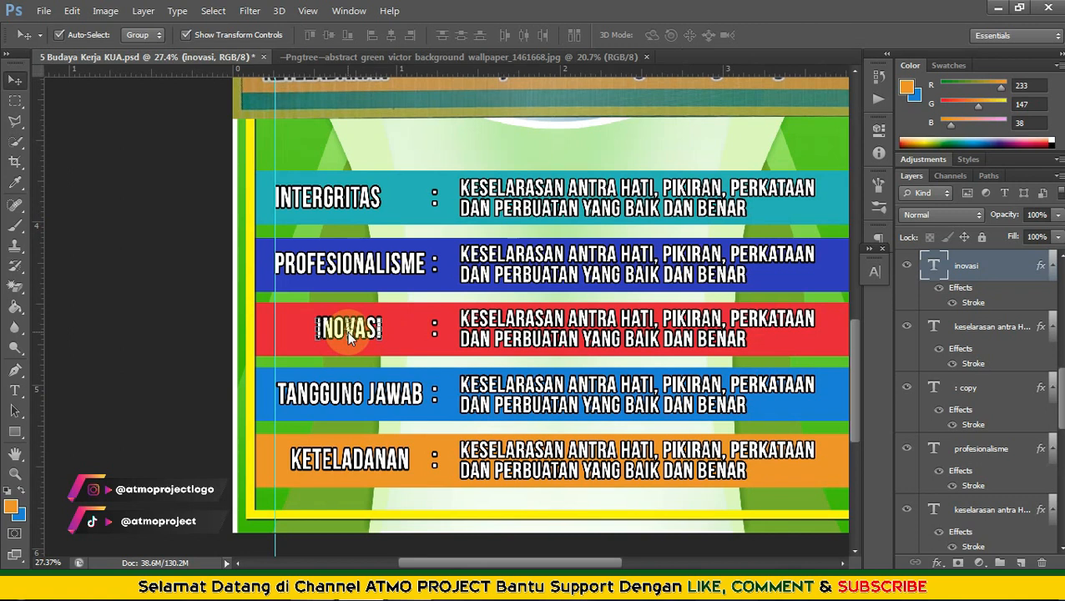
left_click_drag(357, 333, 321, 335)
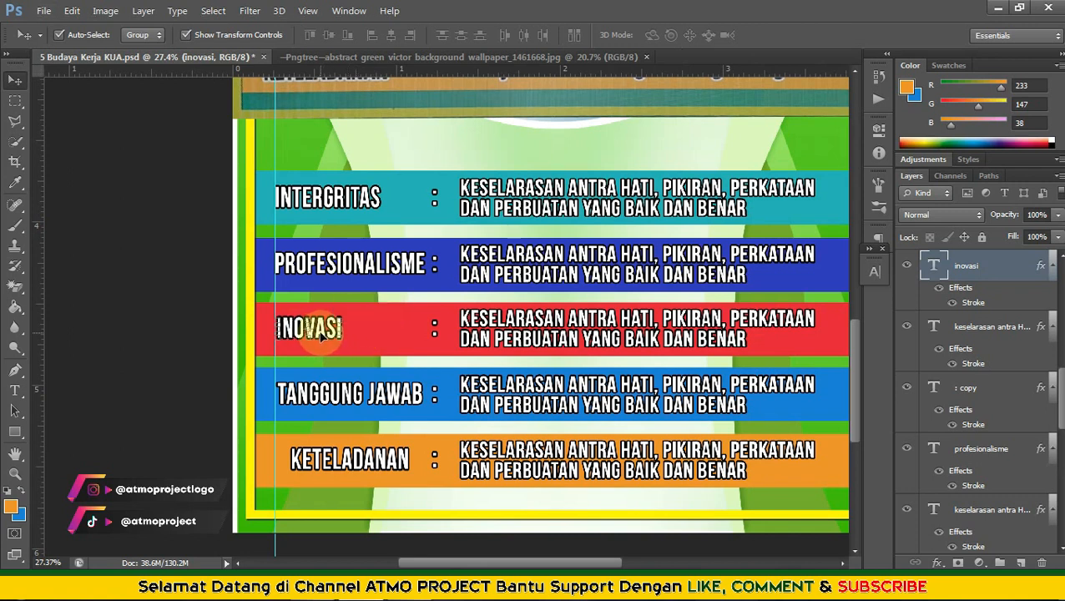
- Nudge the TANGGUNG JAWAB label left until it aligns with the vertical guide
left_click(351, 405)
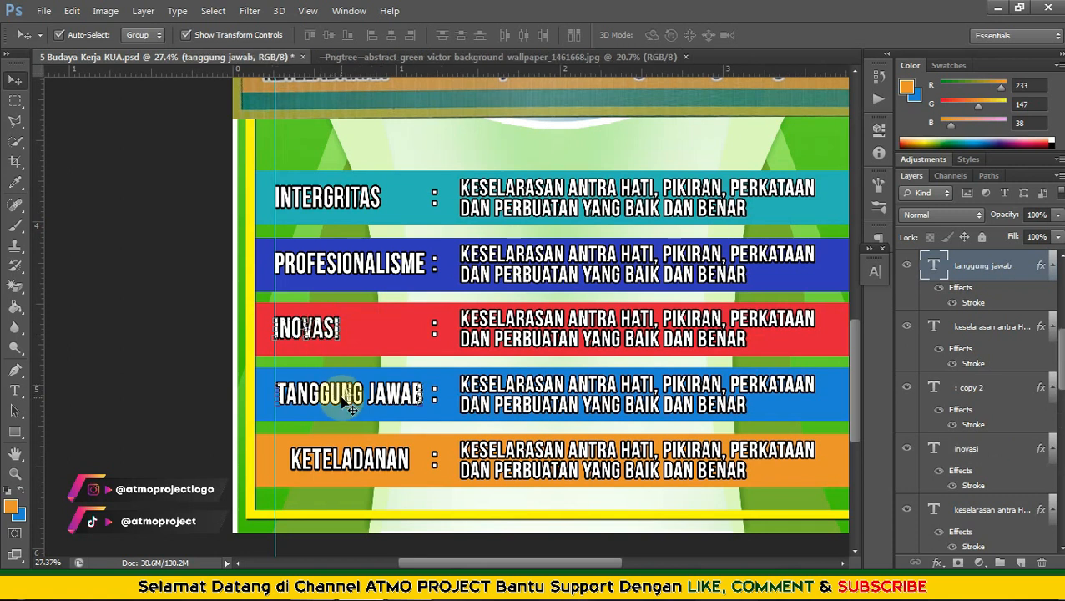
key("Left")
key("Left")
key("Left")
key("Left")
key("Left")
key("Left")
key("Left")
key("Left")
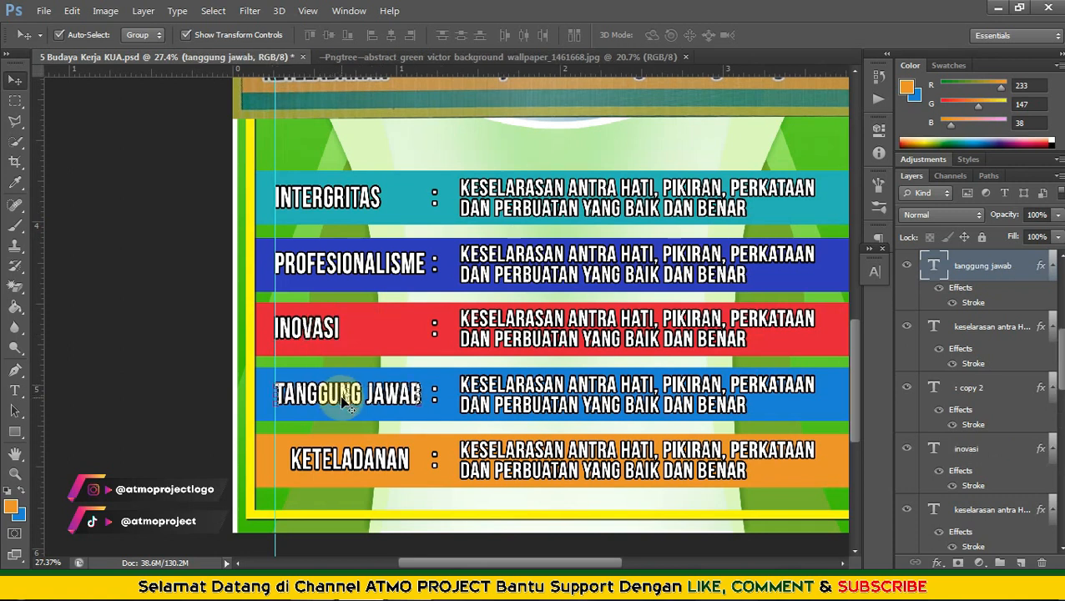
- Align the KETELADANAN label's left edge with the vertical guide and save the document
left_click(357, 468)
left_click_drag(365, 461, 338, 463)
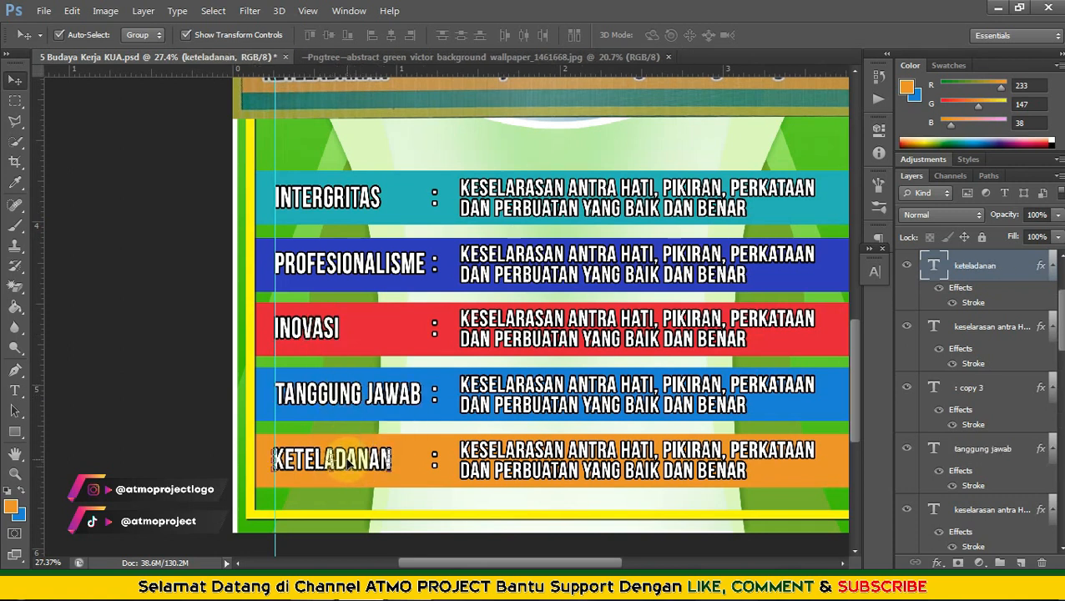
left_click(165, 275)
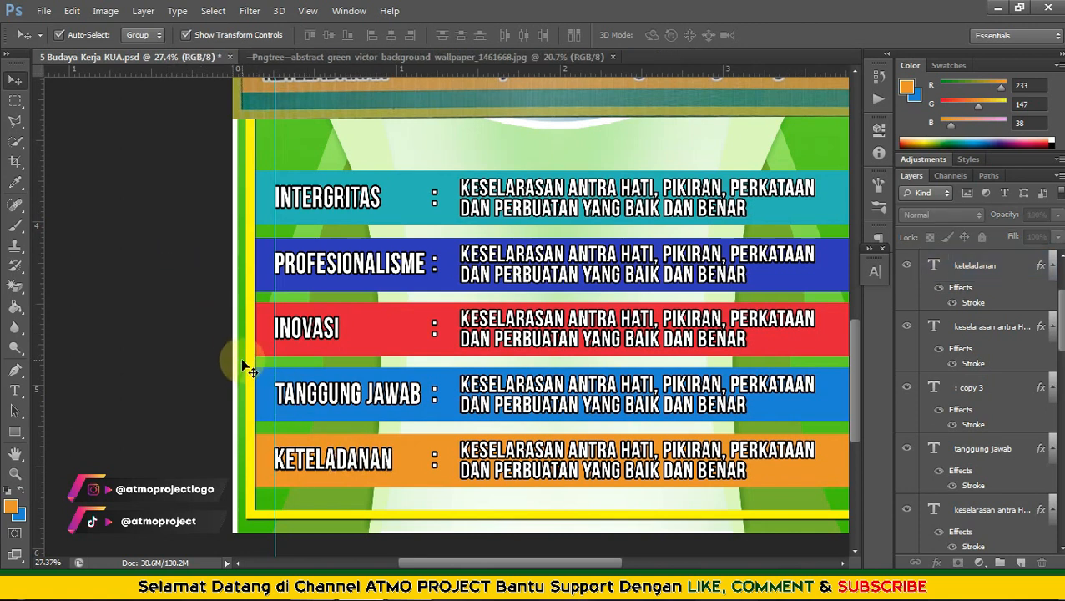
scroll(248, 368, "down", 4)
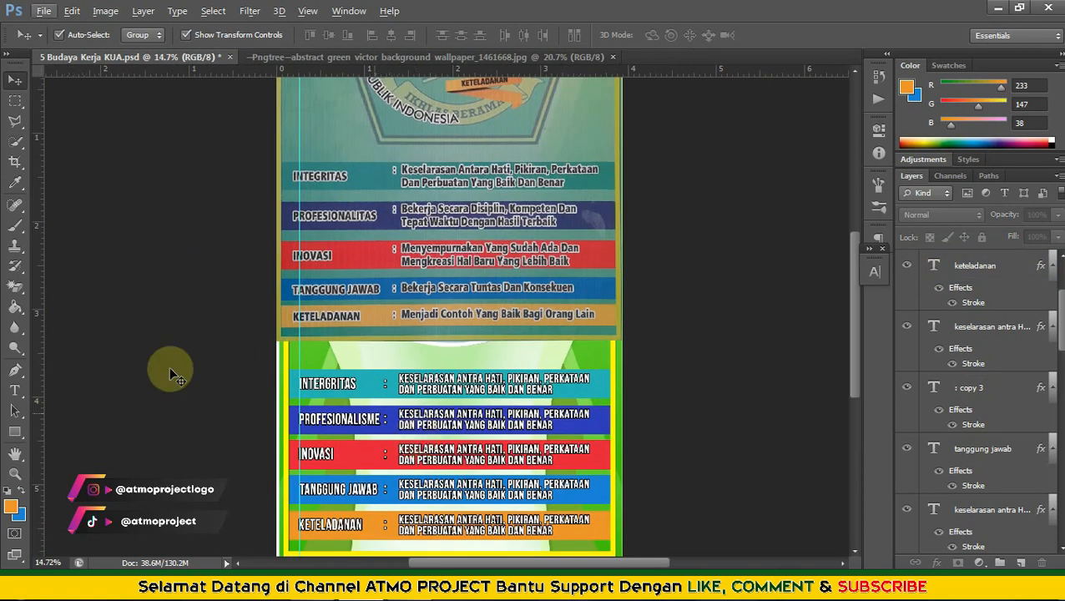
key("ctrl+s")
- Replace the indigo band's description with the two lines BEKERJA SECARA DISIPLIN, KOMPETEN DAN / TEPAT WAKTU DENGAN HASIL TERBAIK
left_click(15, 390)
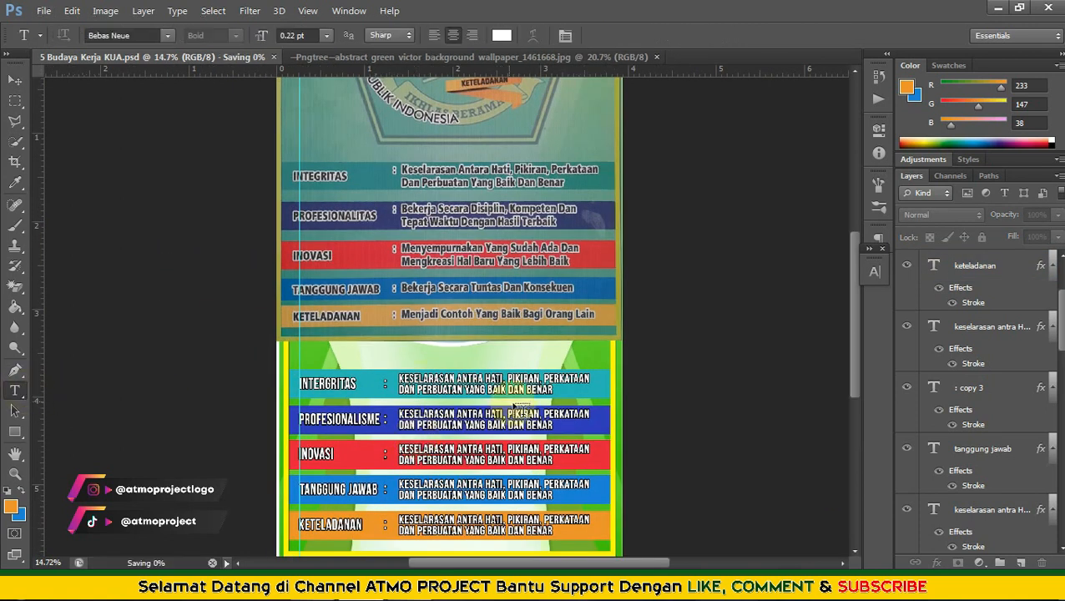
left_click(451, 423)
key("ctrl+a")
type("BEK")
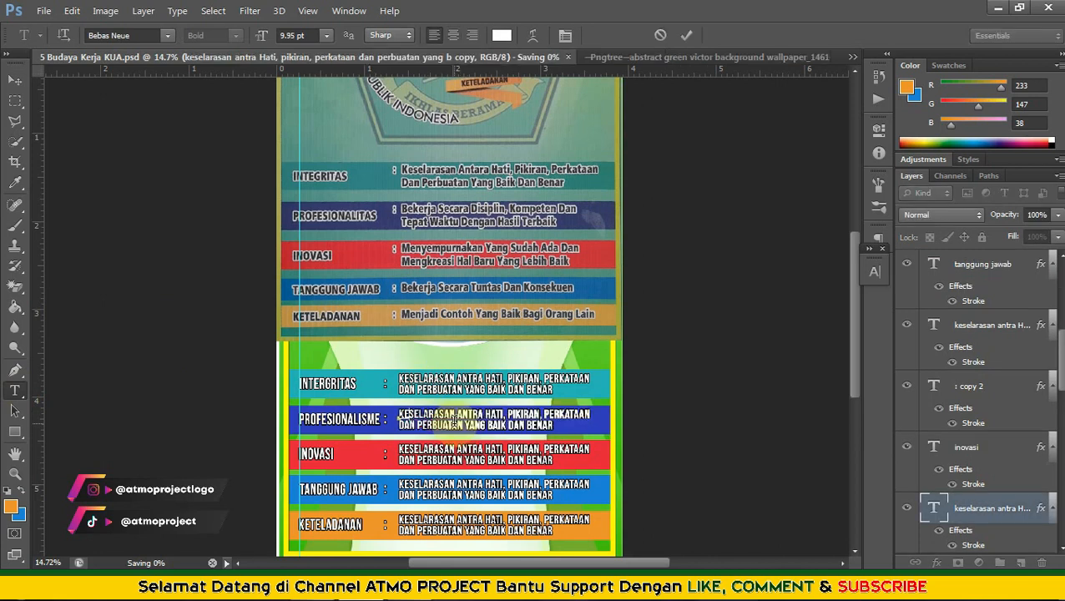
type("ERJA SECARA DISIPLIN, KOMPETEN DAN")
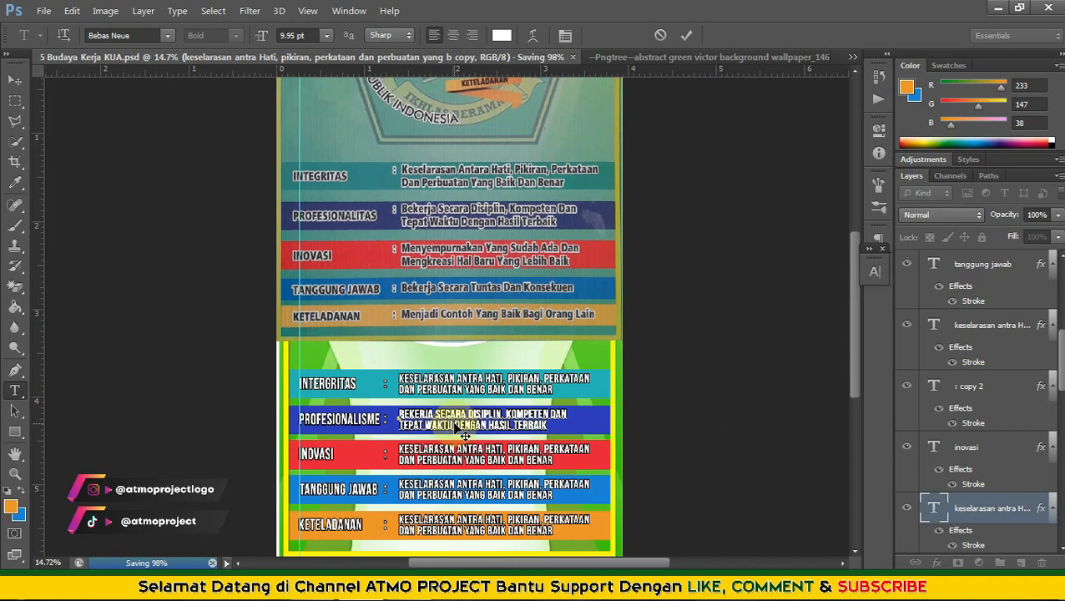
left_click(684, 36)
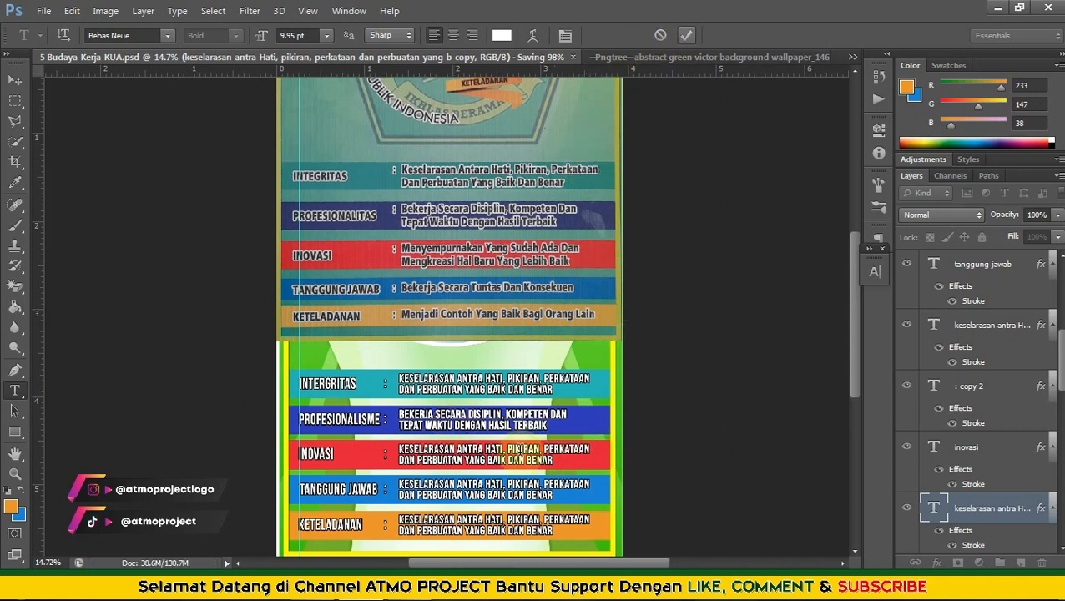
- Replace the red band's description with the two lines MENYEMPURNAKAN YANG SUDAH ADA DAN / MENGKREASI HAL BARU YANG LEBIH BAIK
left_click(518, 451)
key("ctrl+a")
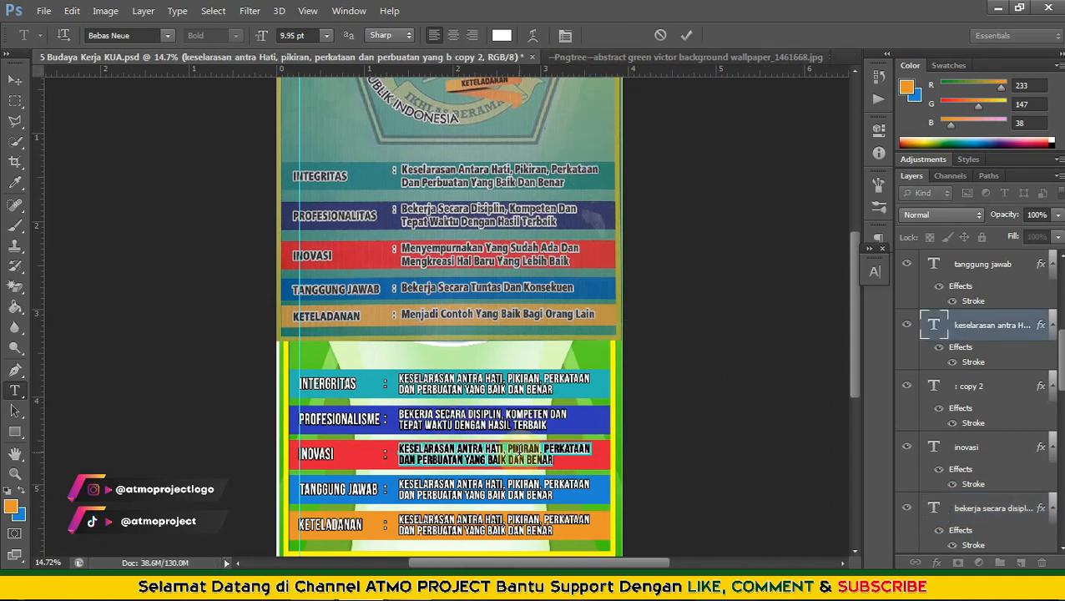
type("MENYEM")
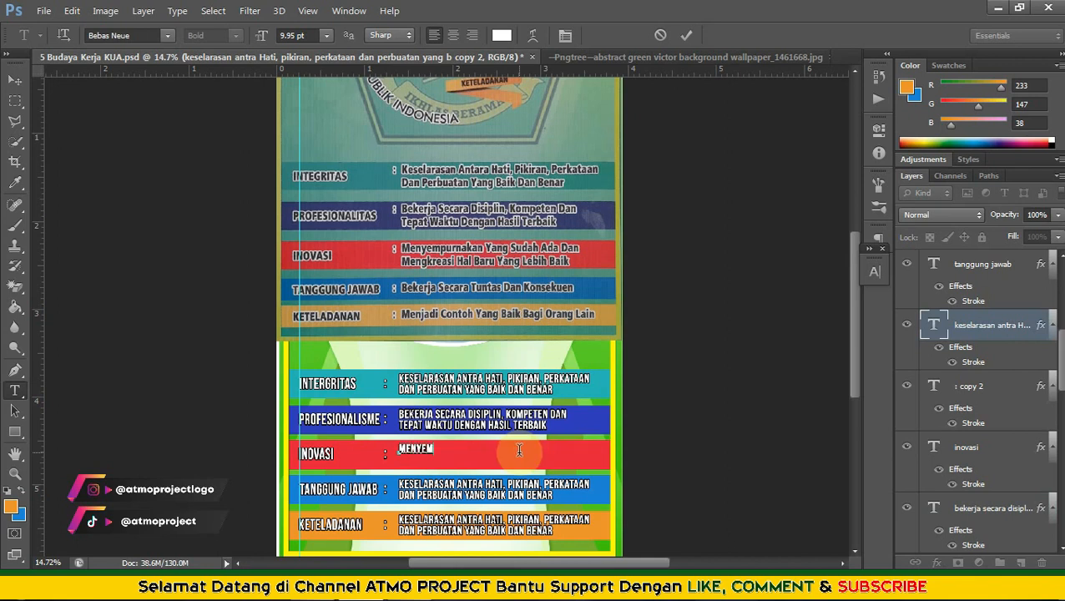
type("an yang suda")
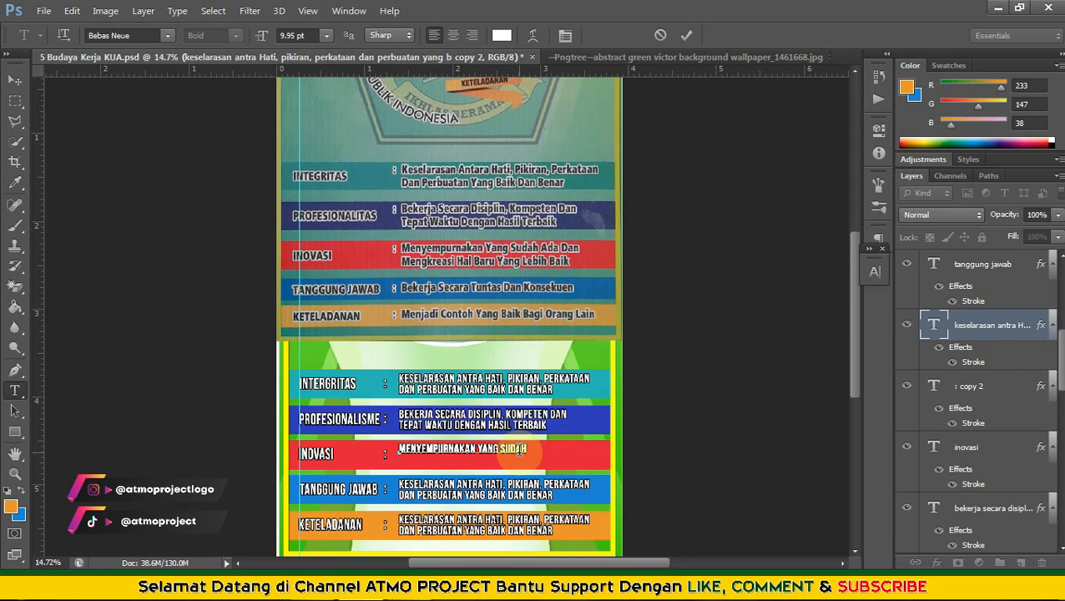
type("h ada danmengkreasi hal baru yang")
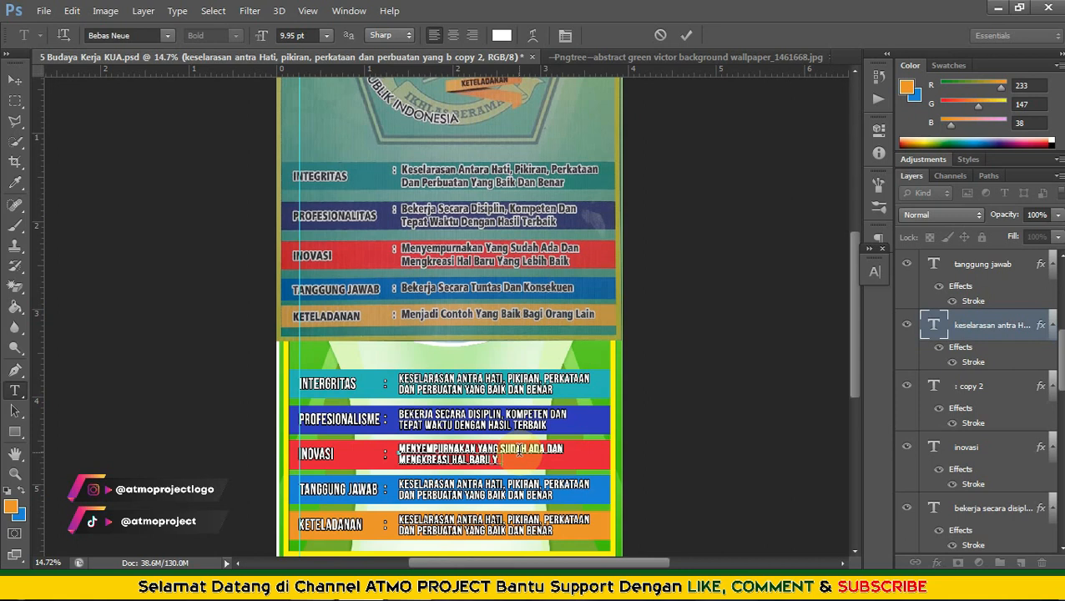
type(" lebih baik")
left_click(686, 35)
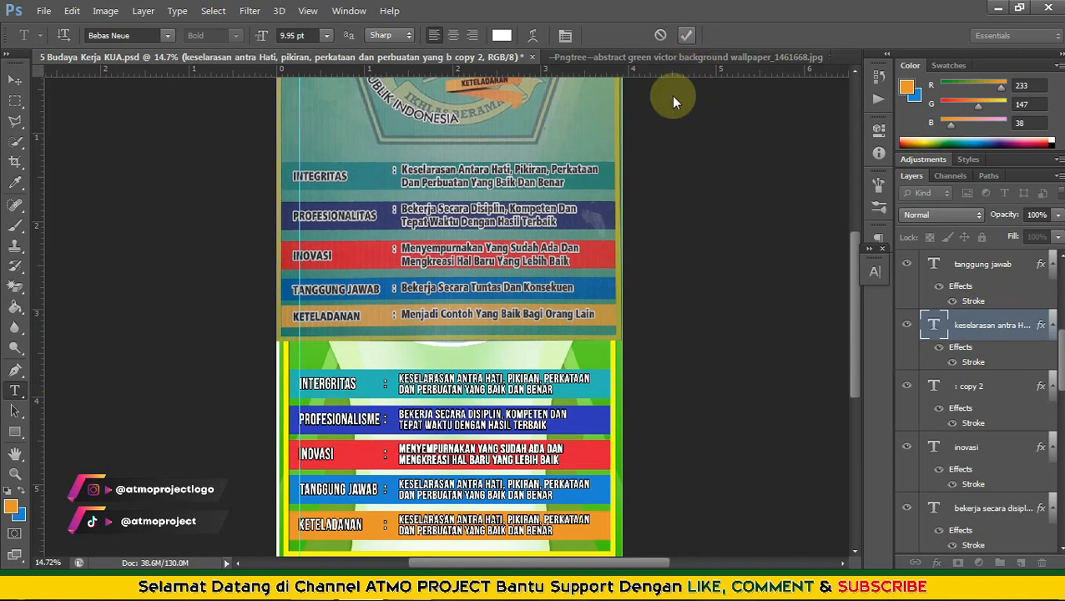
- Replace the bright blue band's description with BEKERJA SECARA TUNTAS DAN KONSEKUEN and center it vertically on the band
left_click(503, 482)
key("ctrl+a")
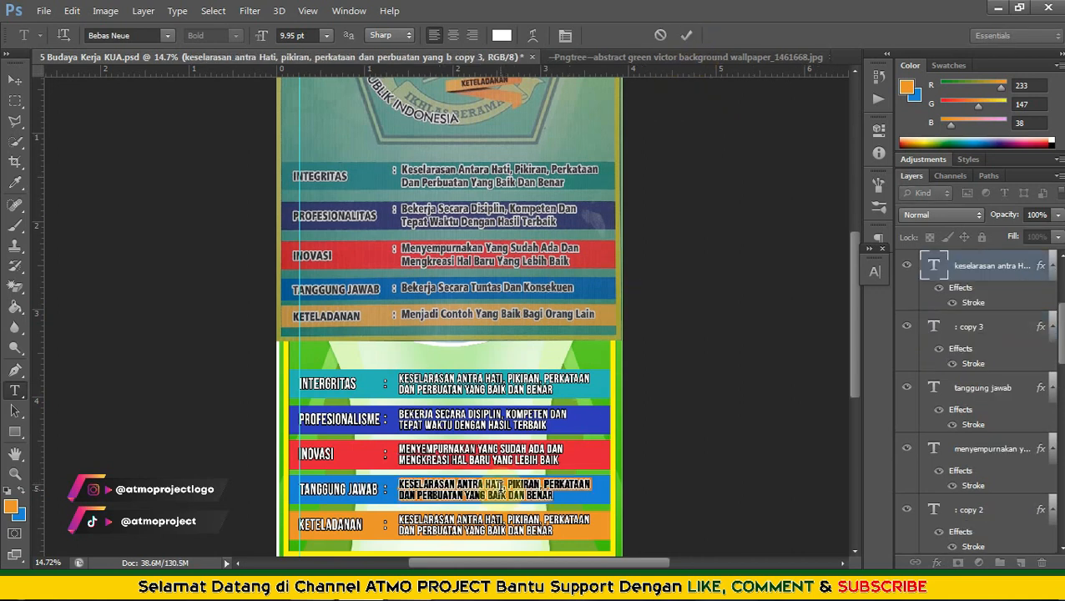
type("ke")
key("BackSpace")
key("BackSpace")
type("beker")
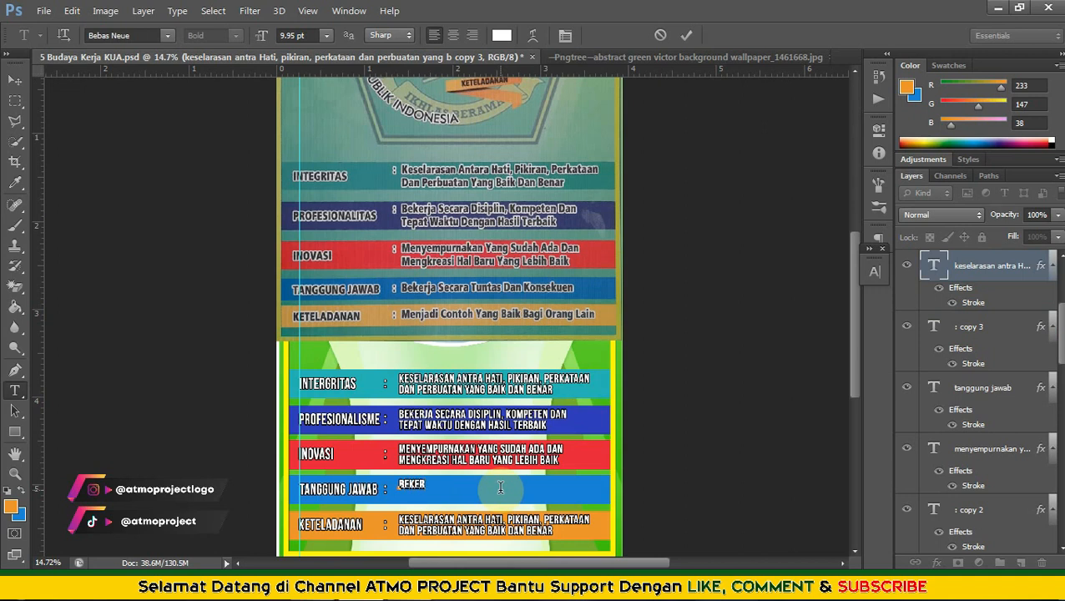
type("ja secara tuntas dan kon")
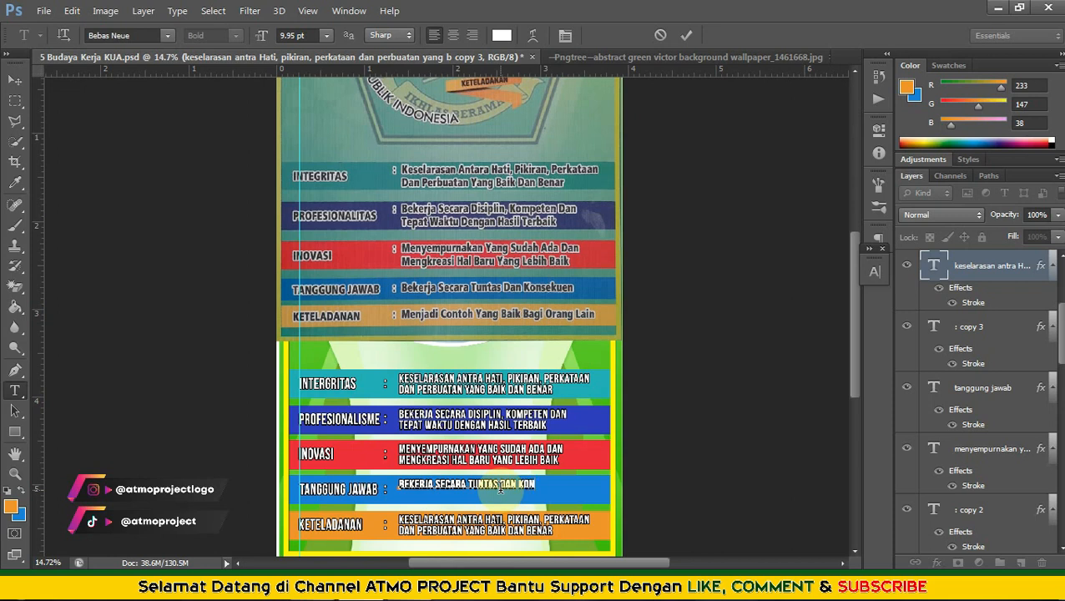
type("sekuen")
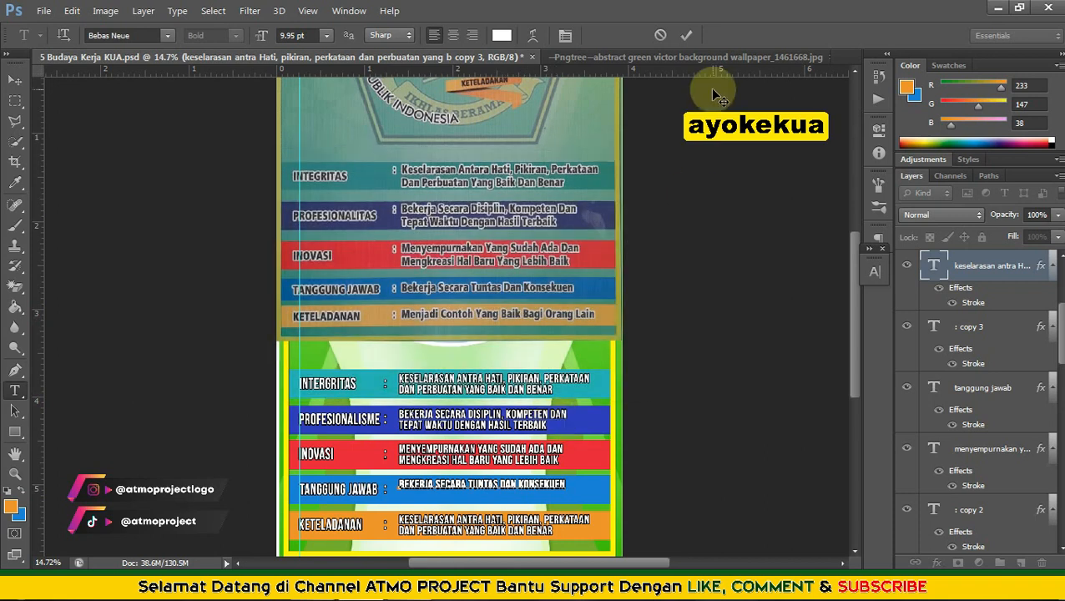
left_click(686, 35)
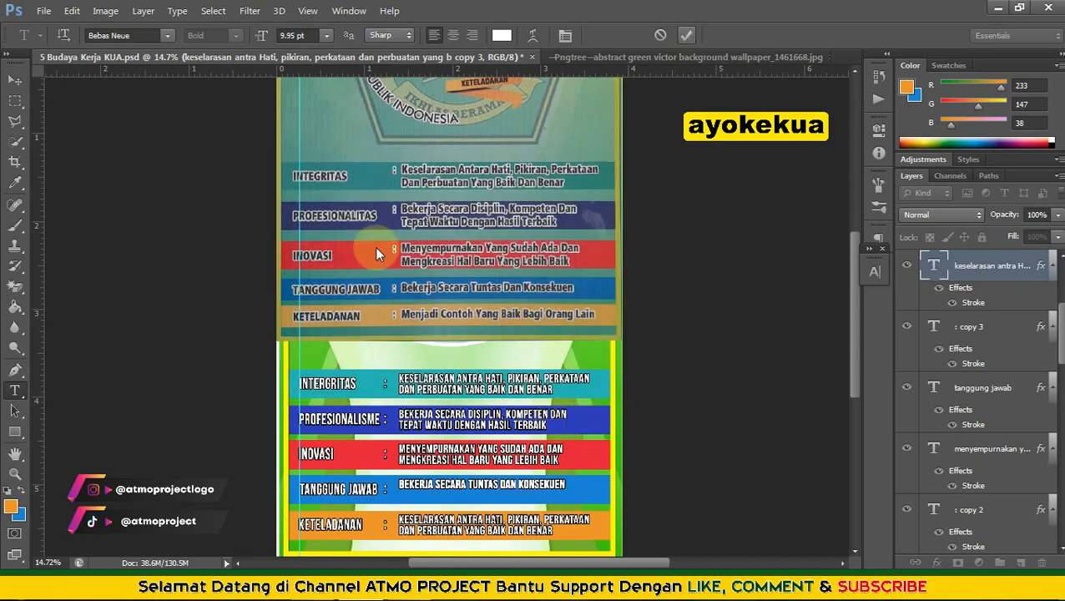
left_click(14, 80)
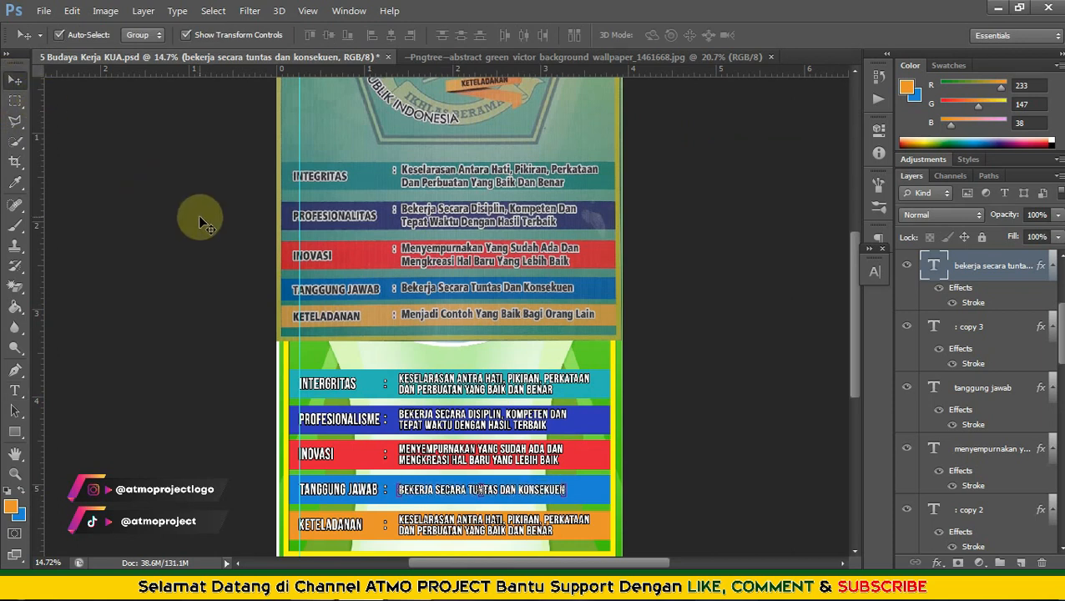
- Replace the orange band's description with MENJADI CONTOH YANG BAIK BAGI ORANG LAIN and center it vertically on the band
left_click(14, 390)
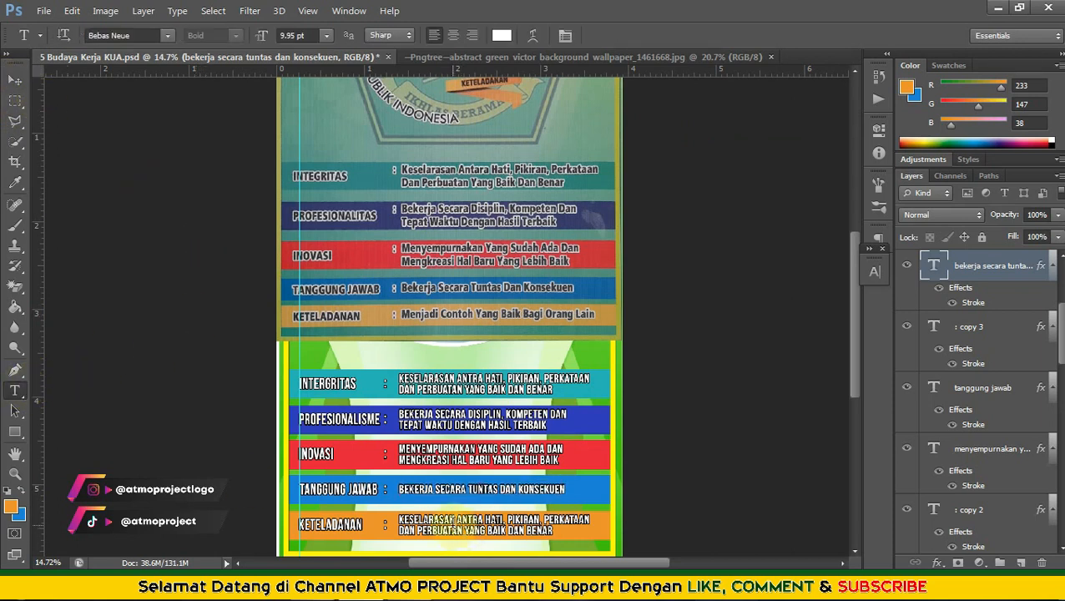
left_click(458, 528)
key("ctrl+a")
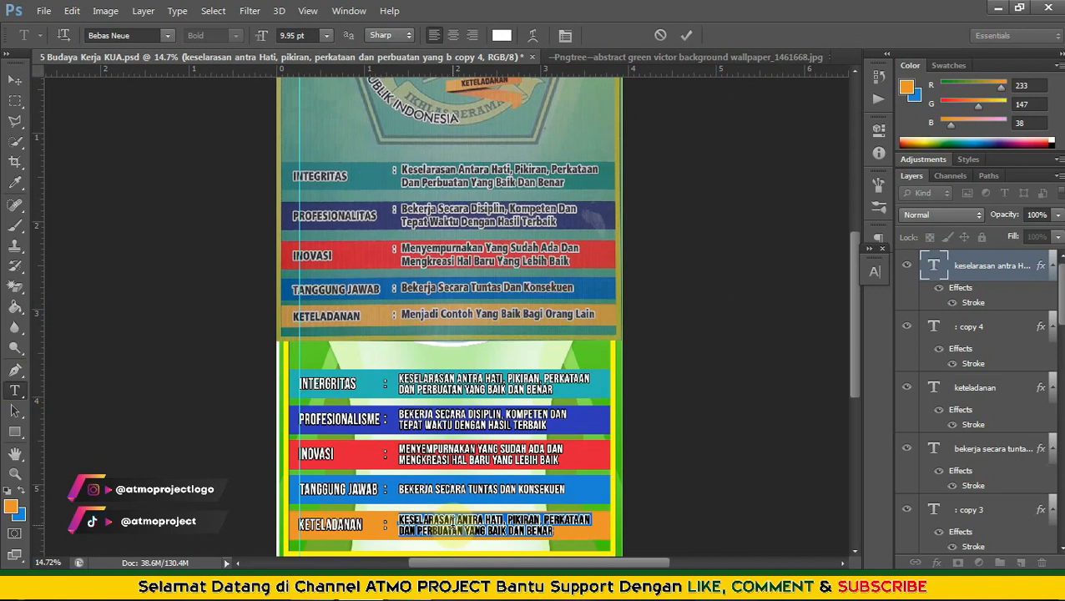
type("menjadi contoh yang baik bagi orang lain")
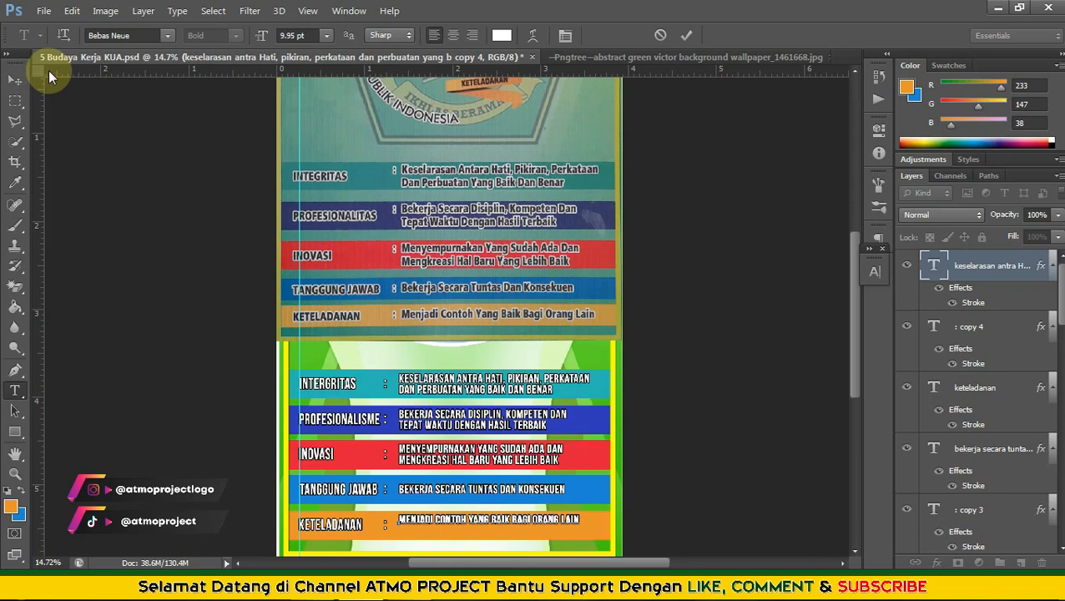
left_click(16, 80)
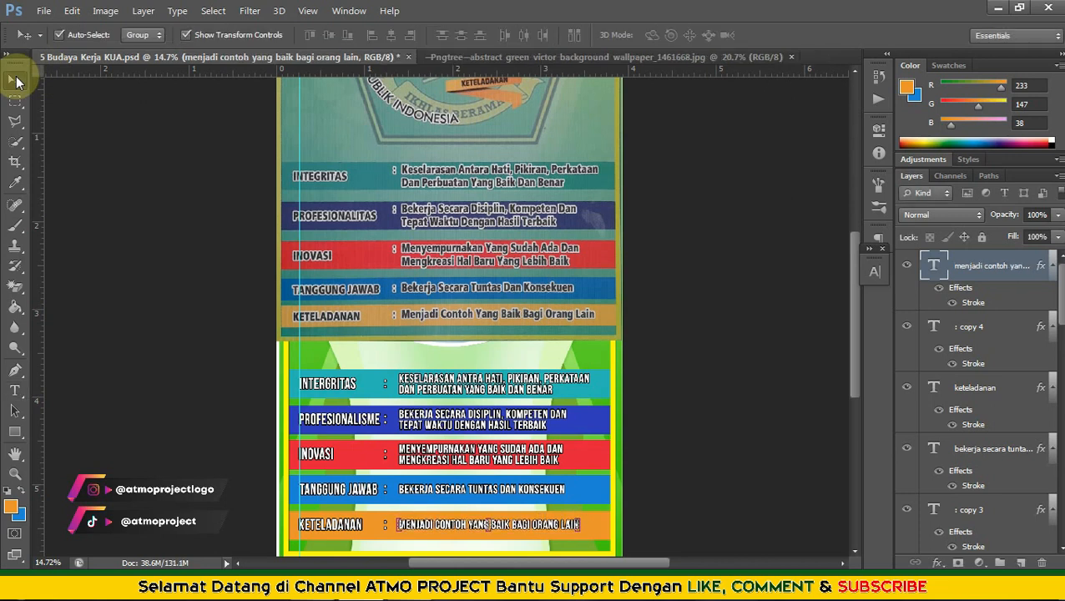
- Hide the reference photo layer, Layer 2, to reveal the whole poster design
scroll(449, 250, "down", 1)
scroll(449, 250, "down", 4)
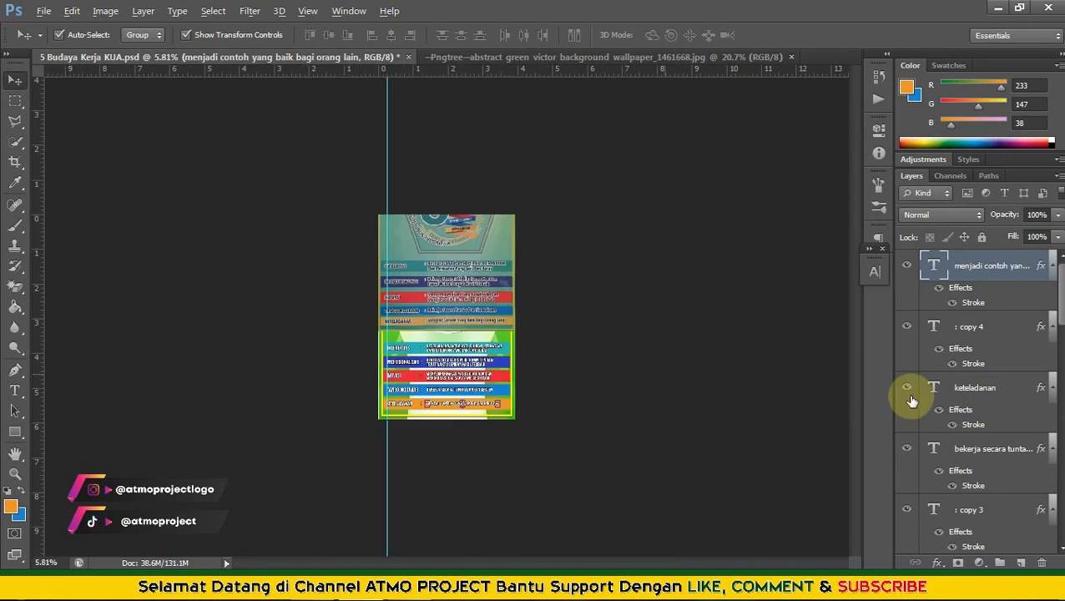
left_click(618, 278)
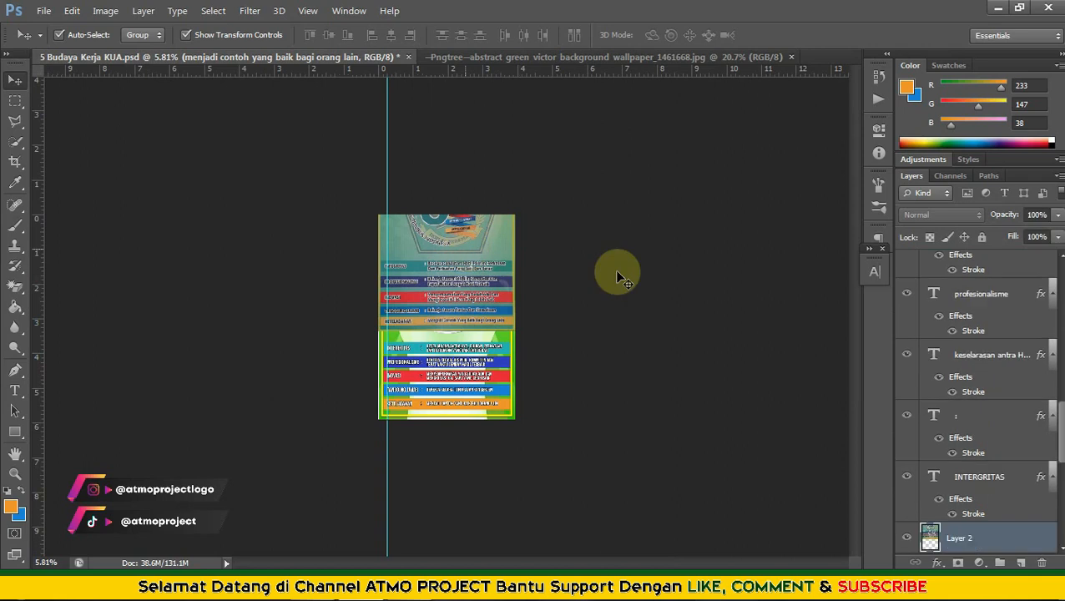
left_click(906, 538)
left_click(695, 454)
scroll(460, 377, "up", 1)
scroll(460, 377, "up", 1)
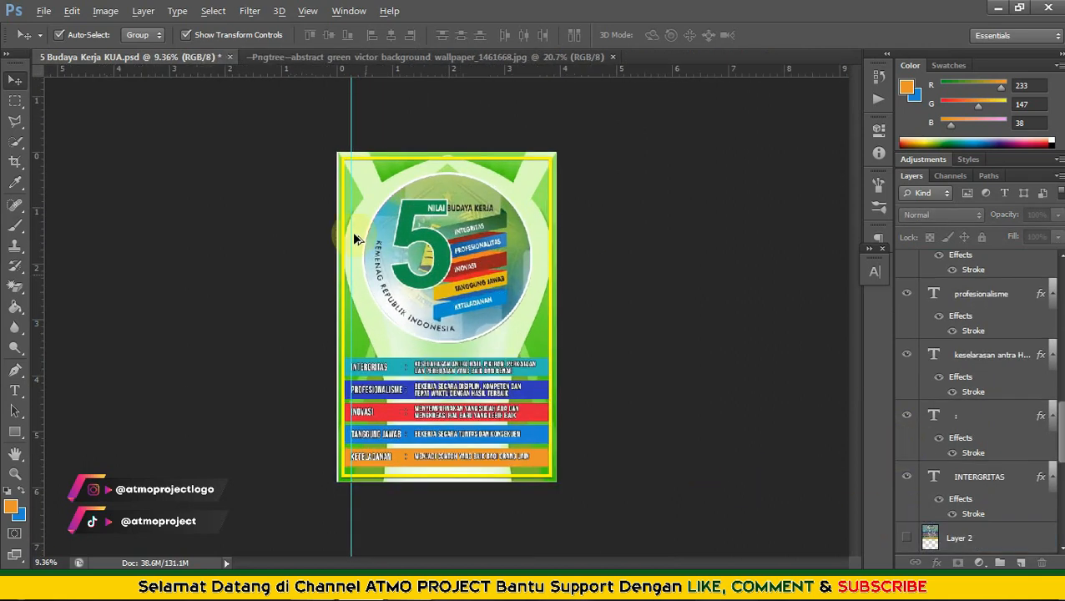
- Remove the vertical guide from the canvas and show the whole poster with nothing selected
left_click_drag(351, 138, 34, 172)
scroll(349, 399, "up", 2)
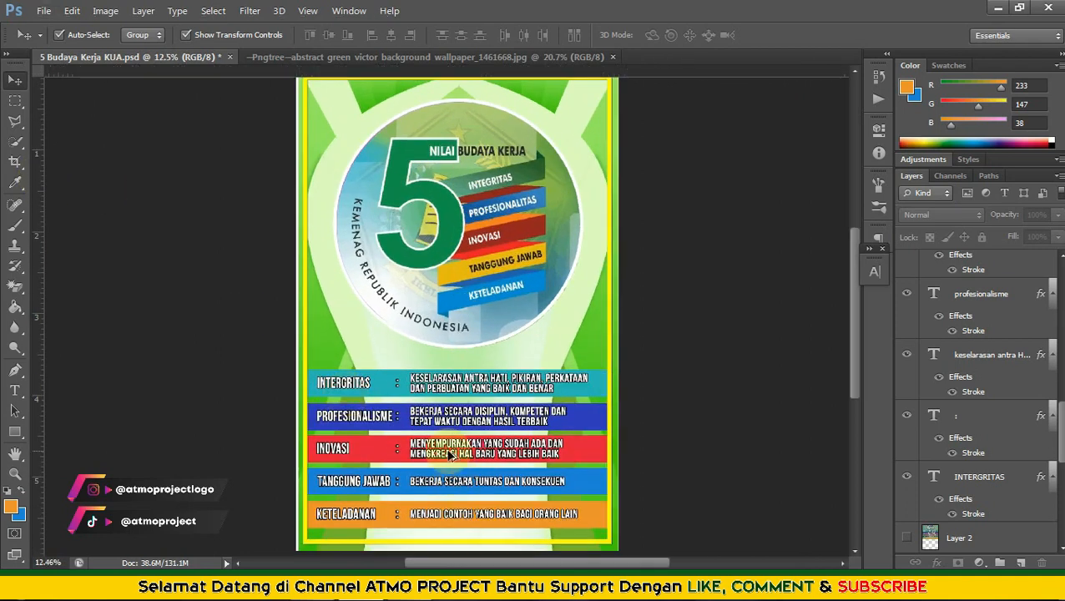
scroll(471, 453, "down", 1)
left_click(726, 442)
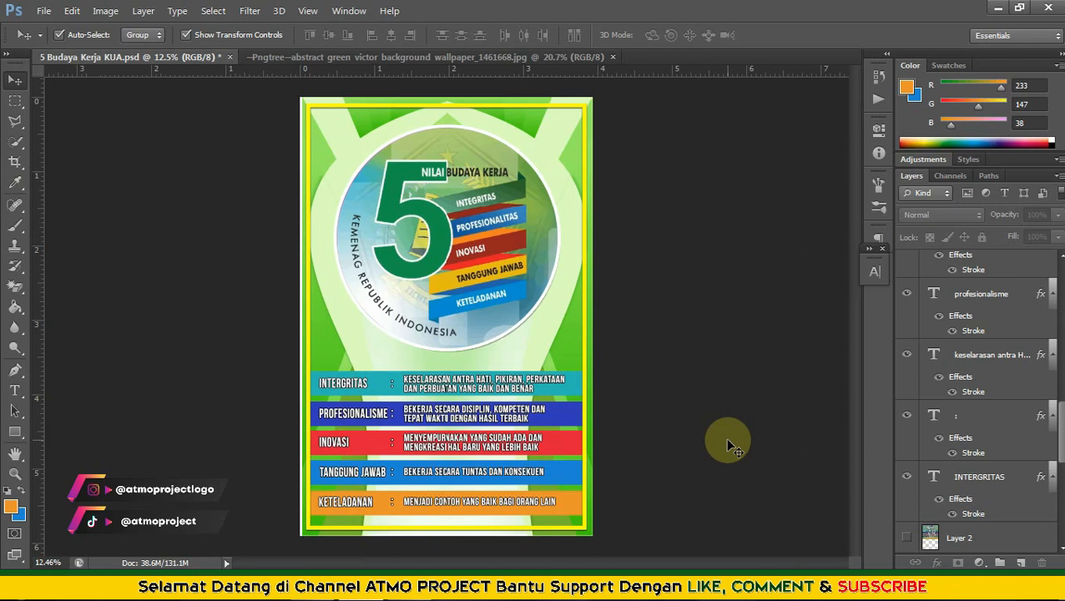